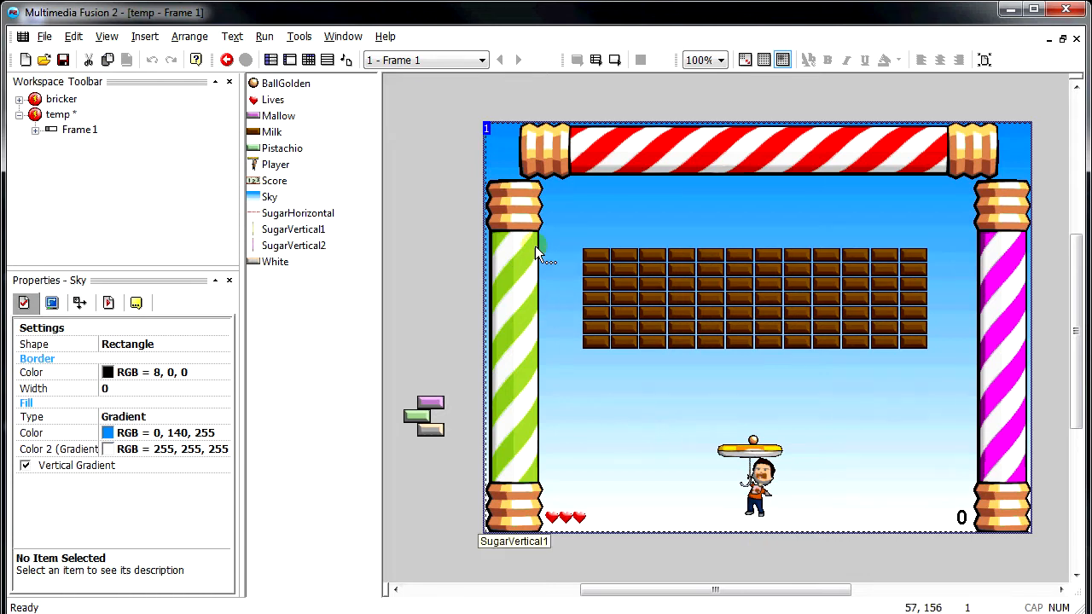
right_click(507, 160)
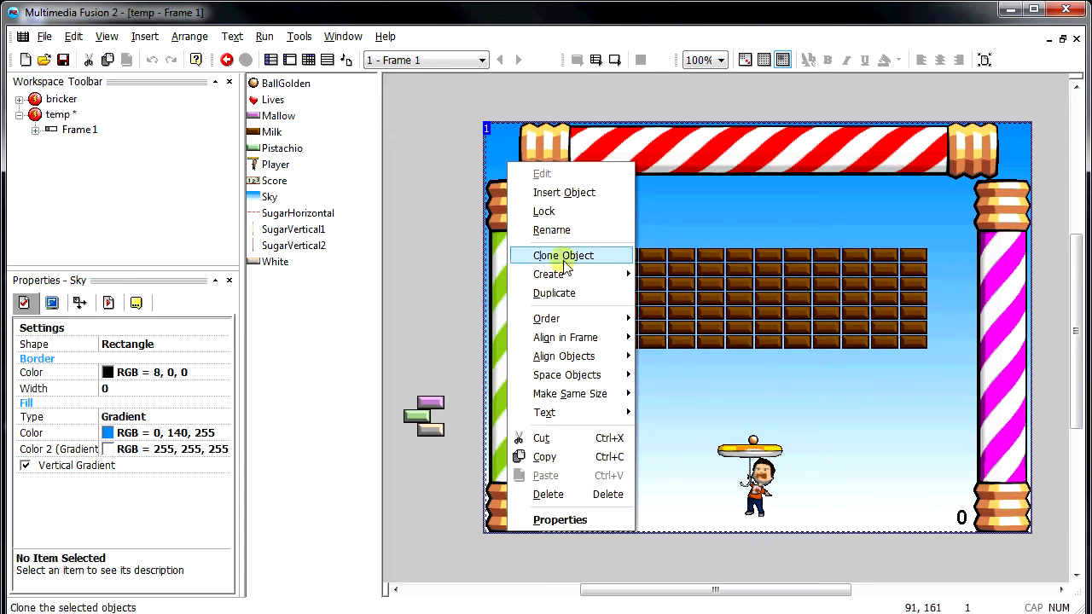
left_click(483, 224)
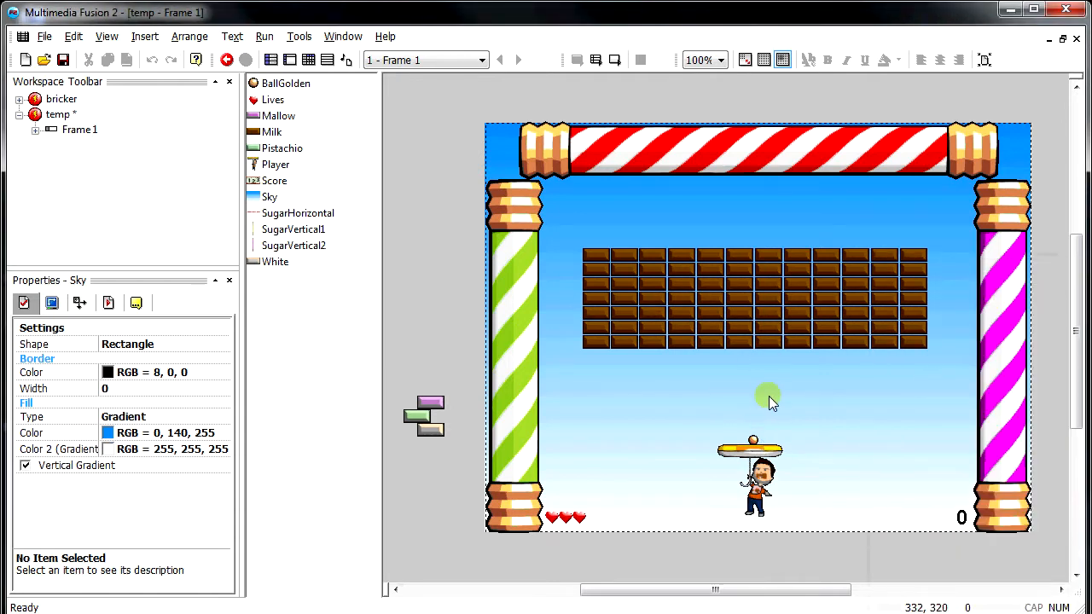
- Add an alterable value named hp with a value of 2 to the Milk brick
left_click(729, 344)
left_click(80, 303)
left_click(108, 304)
left_click(137, 305)
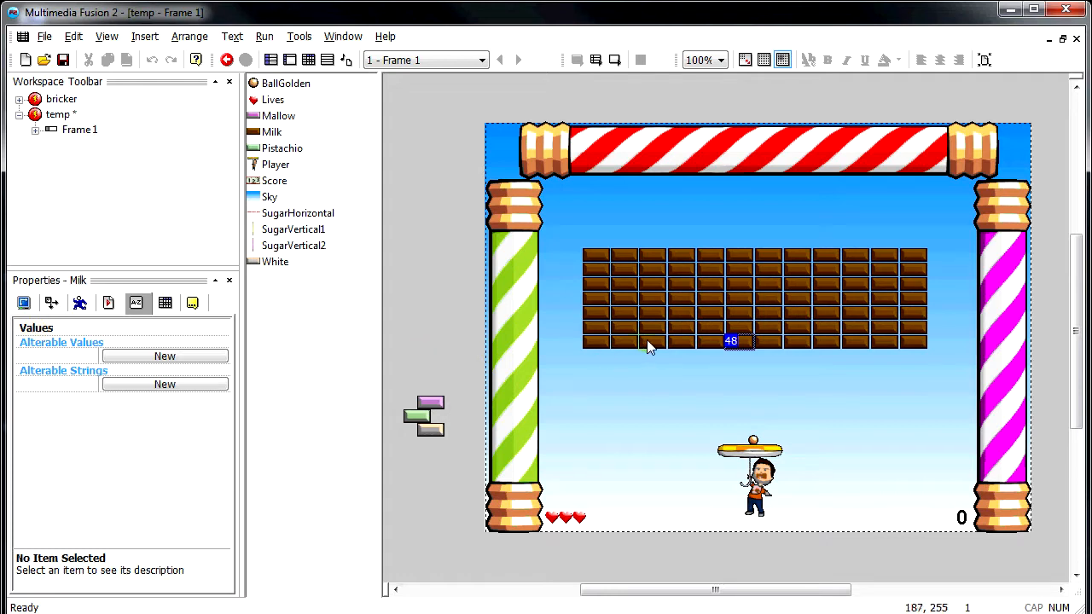
left_click(120, 358)
left_click(71, 358)
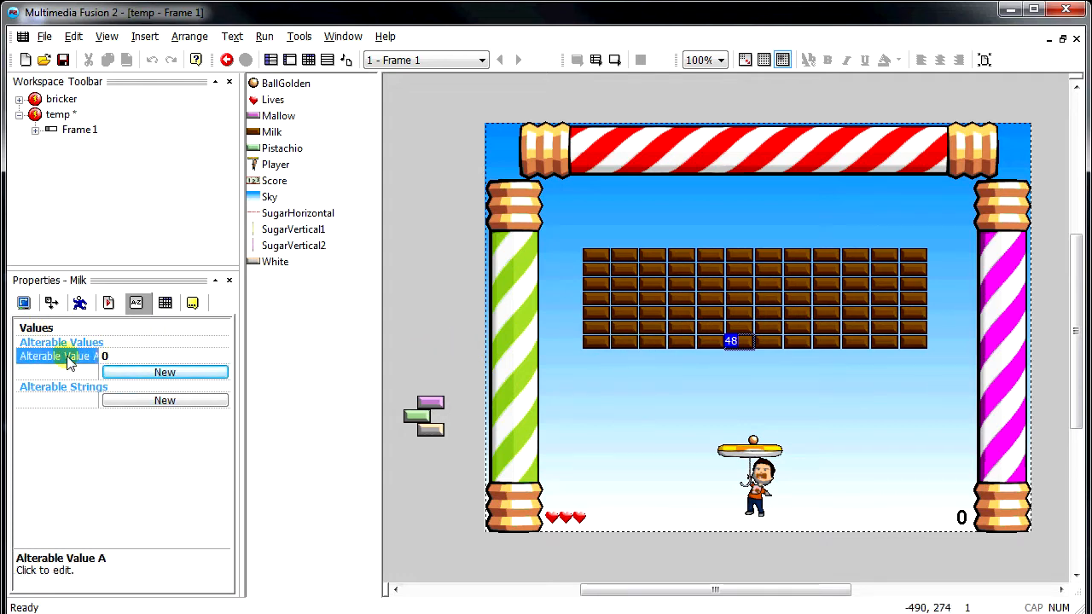
left_click(70, 358)
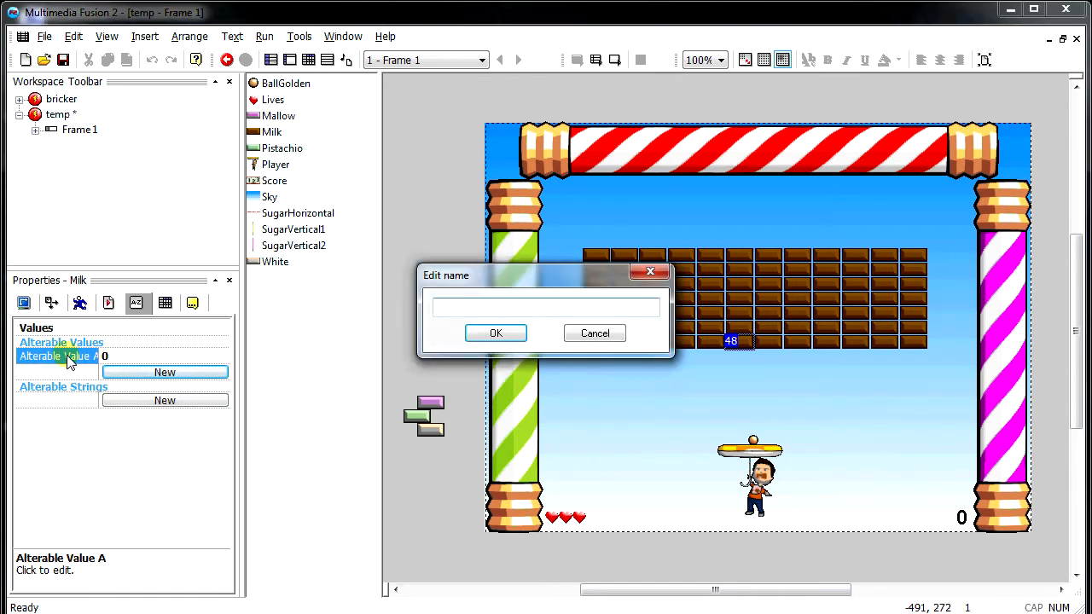
type("hp")
key("Return")
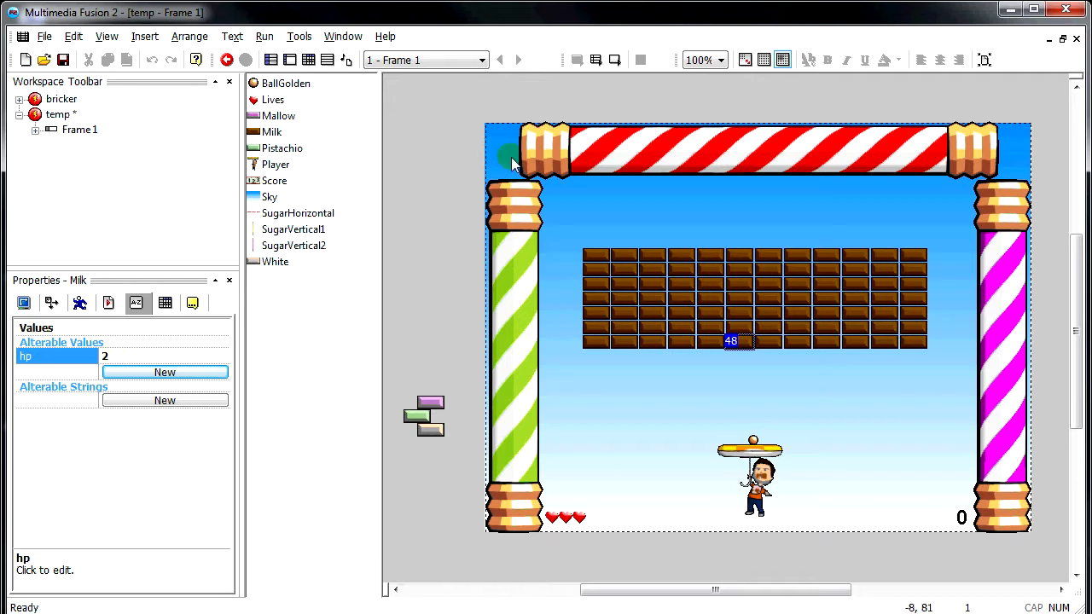
- In the ball and Milk brick collision event, replace the Milk action with subtracting 1 from hp
left_click(309, 60)
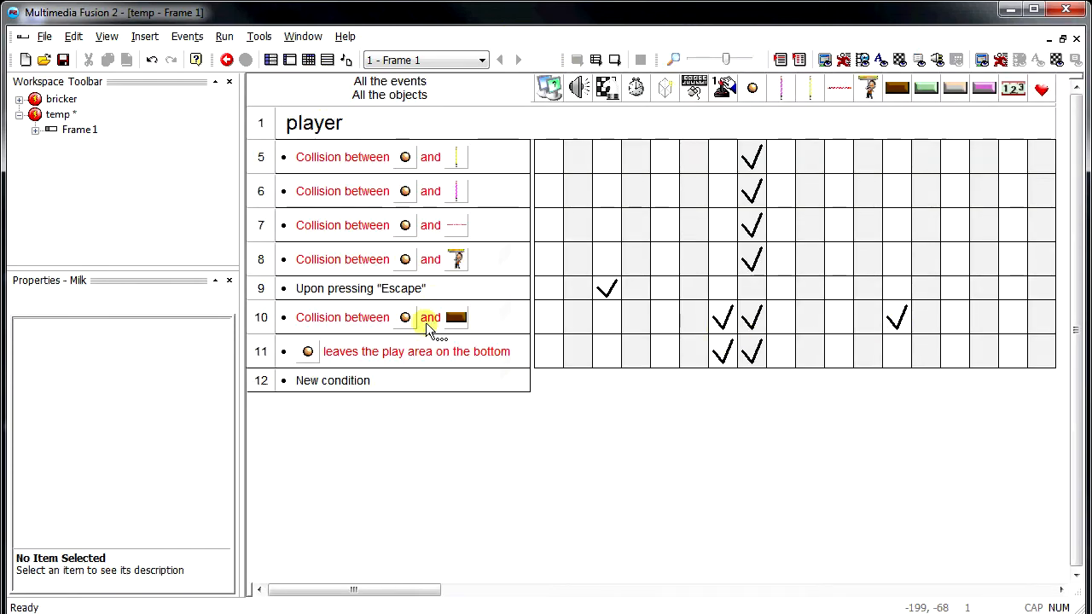
left_click(896, 324)
key("Delete")
right_click(896, 323)
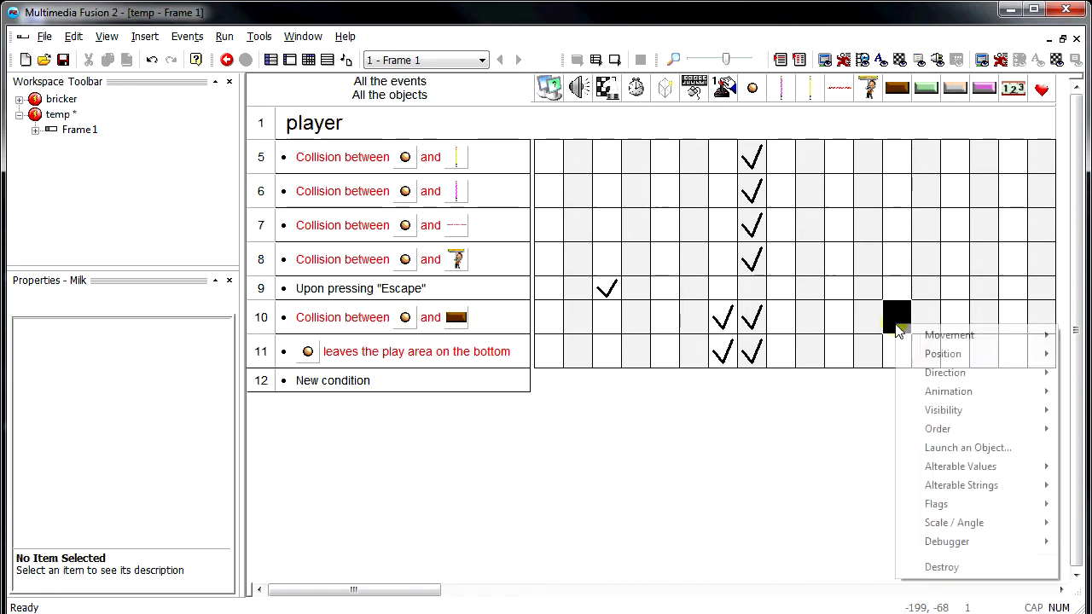
mouse_move(983, 470)
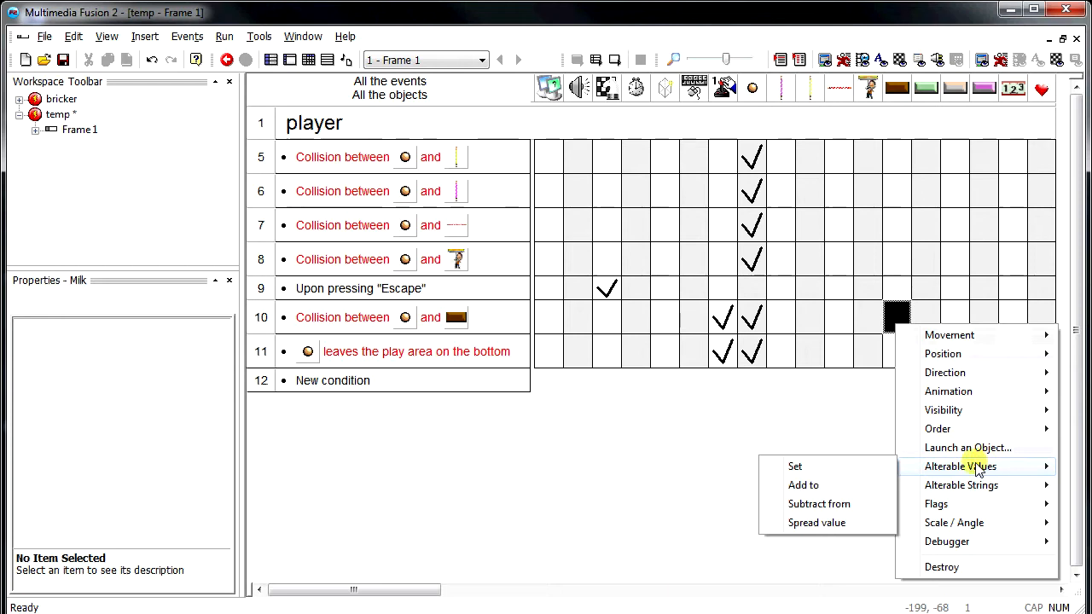
left_click(819, 504)
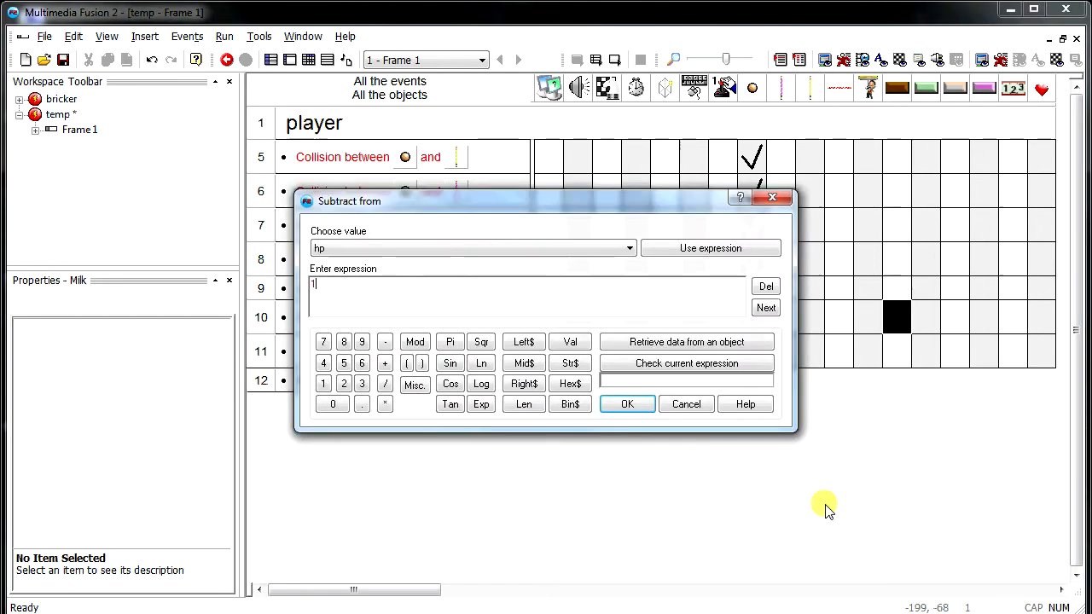
left_click(619, 404)
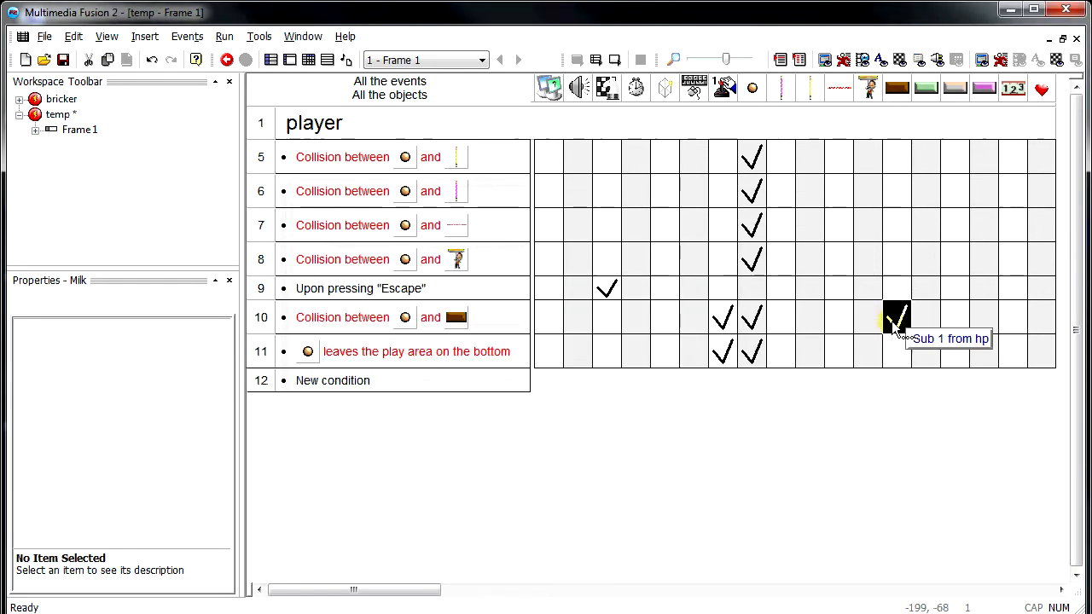
- Add an event that destroys the Milk brick when its hp is lower or equal to 0
double_click(314, 381)
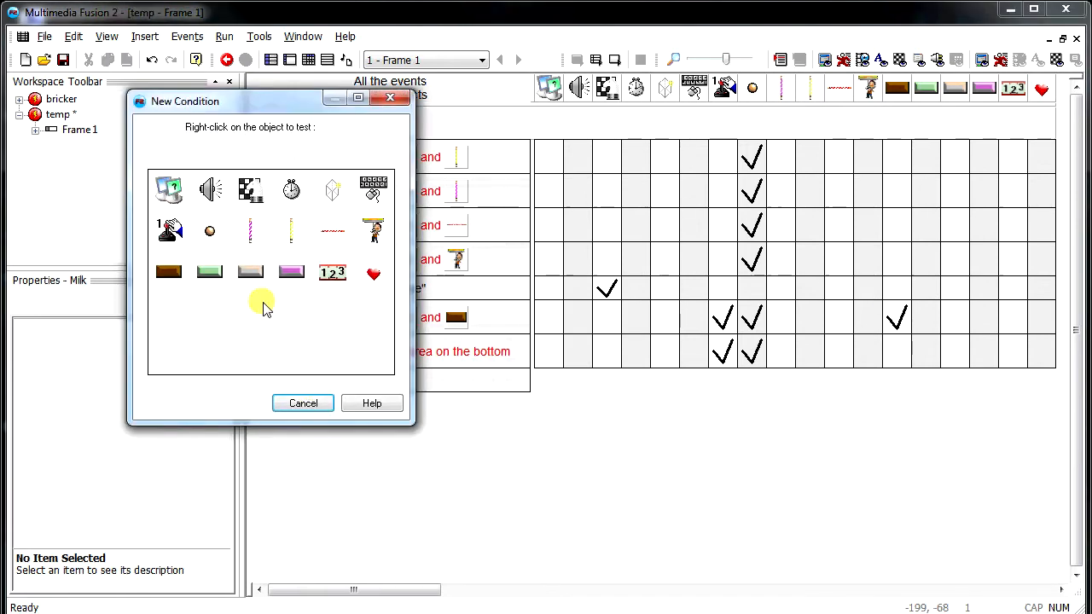
right_click(175, 276)
mouse_move(278, 420)
left_click(362, 419)
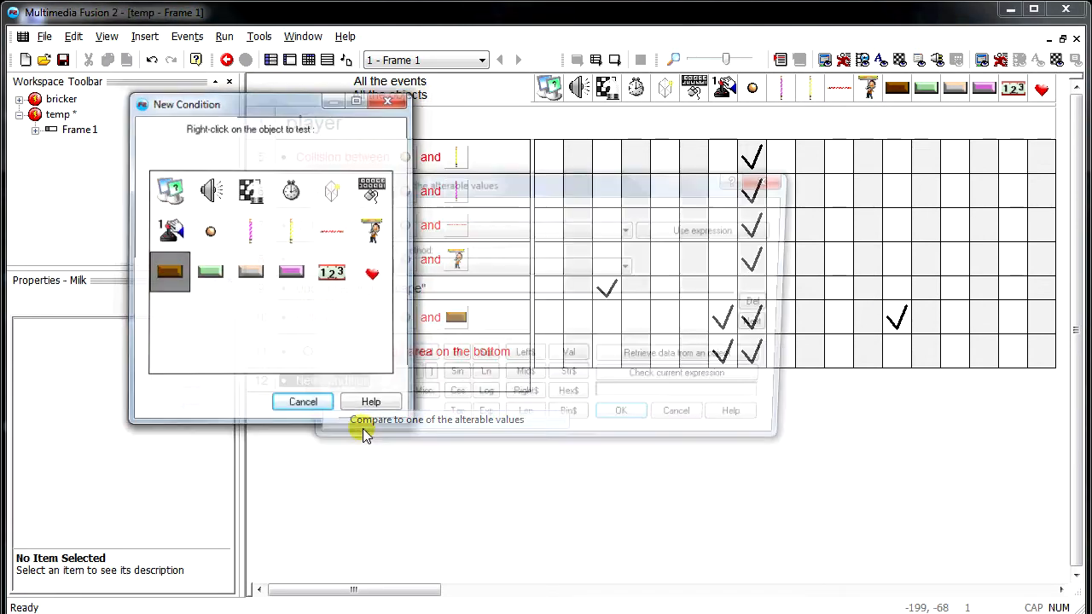
left_click(329, 267)
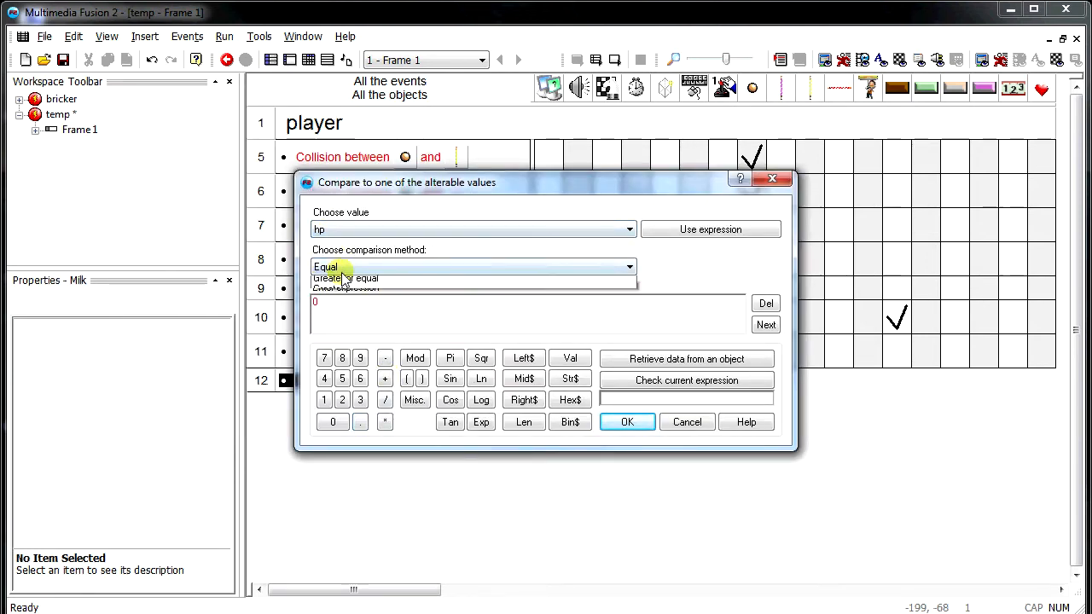
left_click(343, 307)
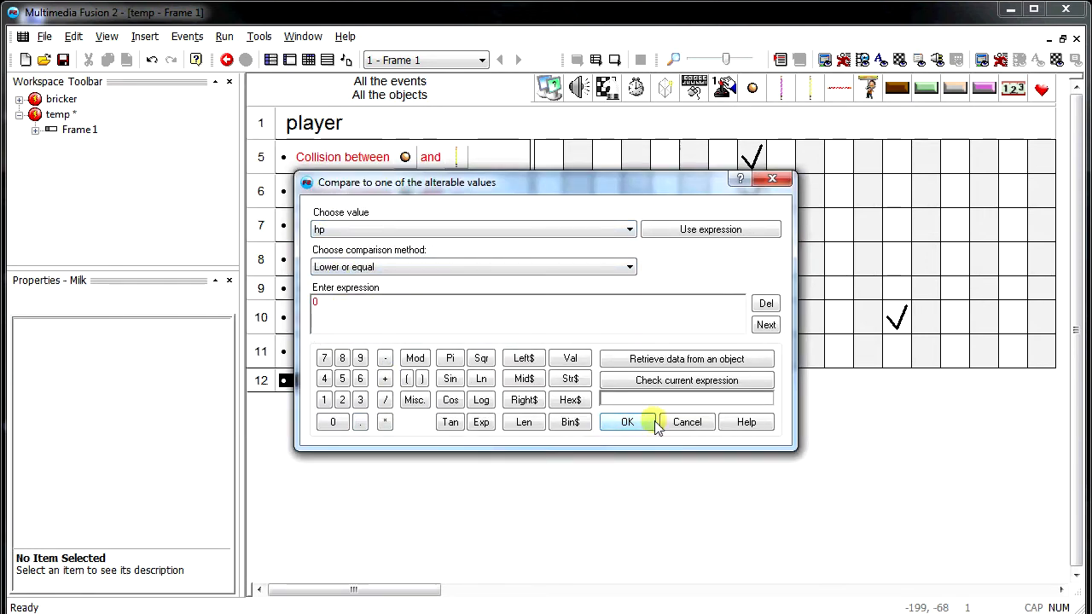
left_click(632, 424)
left_click(367, 390)
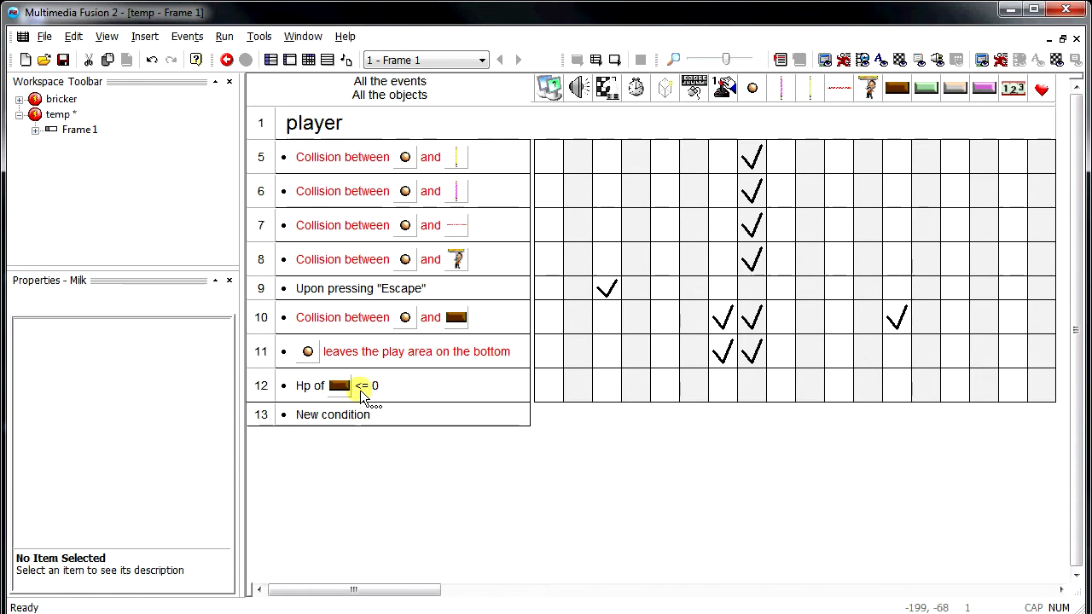
right_click(897, 395)
left_click(943, 613)
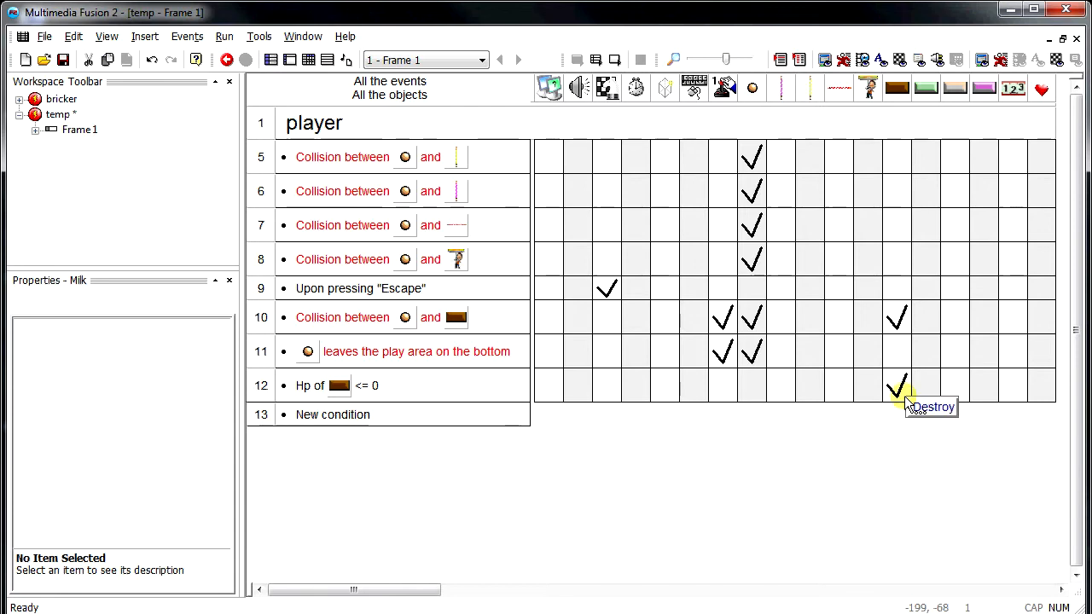
- Test-run the game to check how the Milk bricks react to ball hits, and quit the run
key("F8")
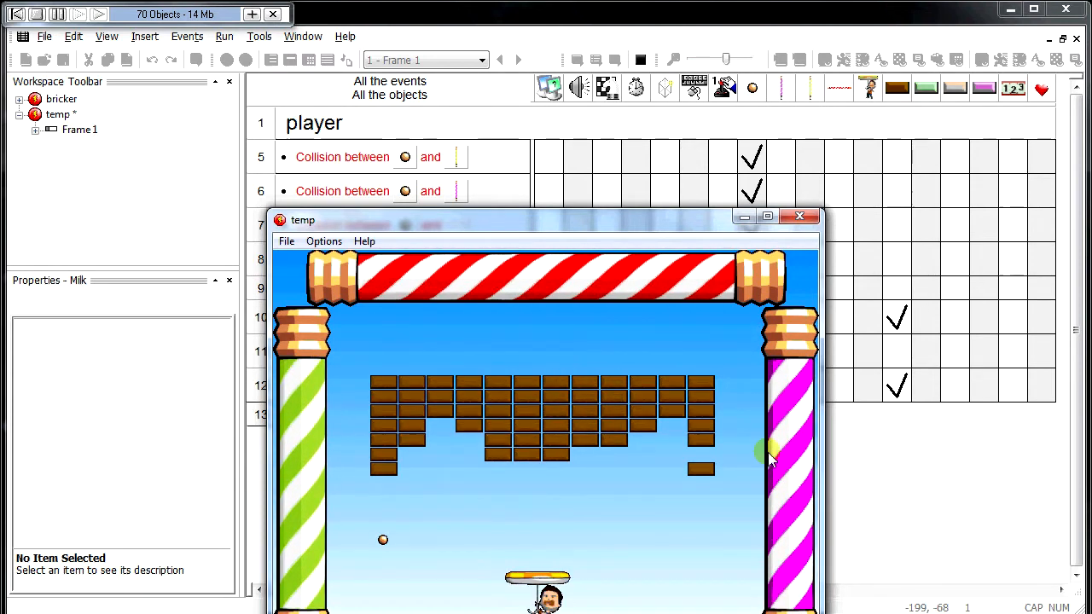
key("Escape")
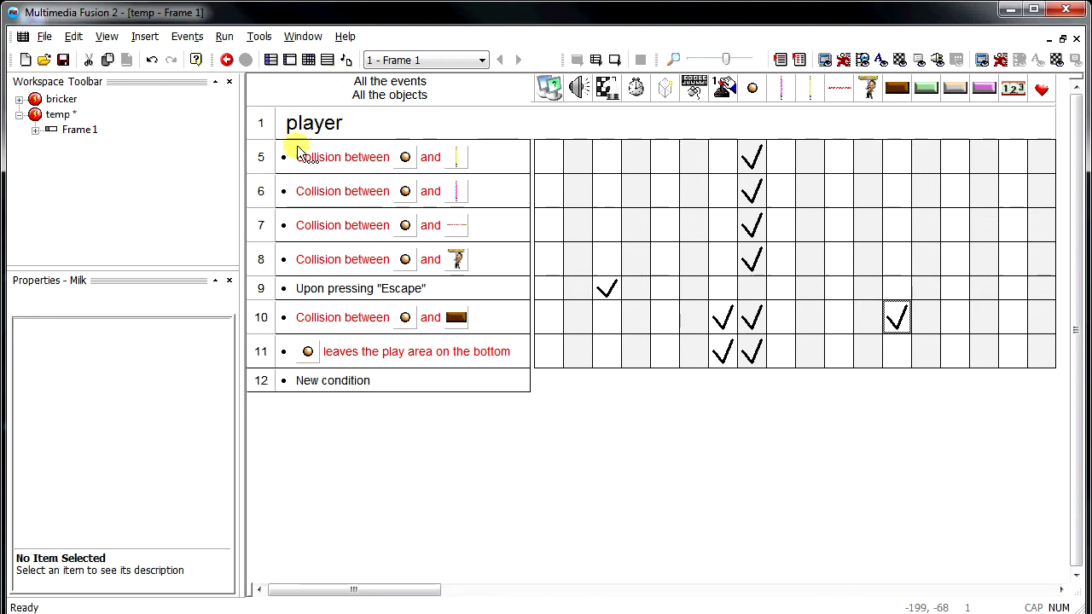
- In the frame editor, move the Mallow and Pistachio bricks apart, just outside the frame beside the green candy pillar
left_click(291, 60)
left_click(432, 425)
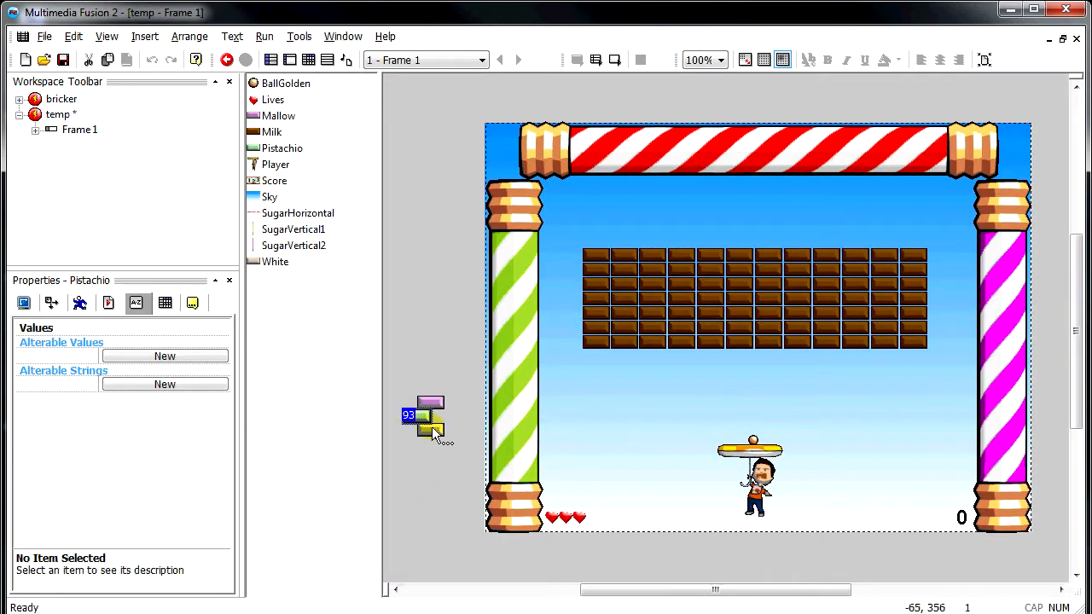
left_click(456, 434)
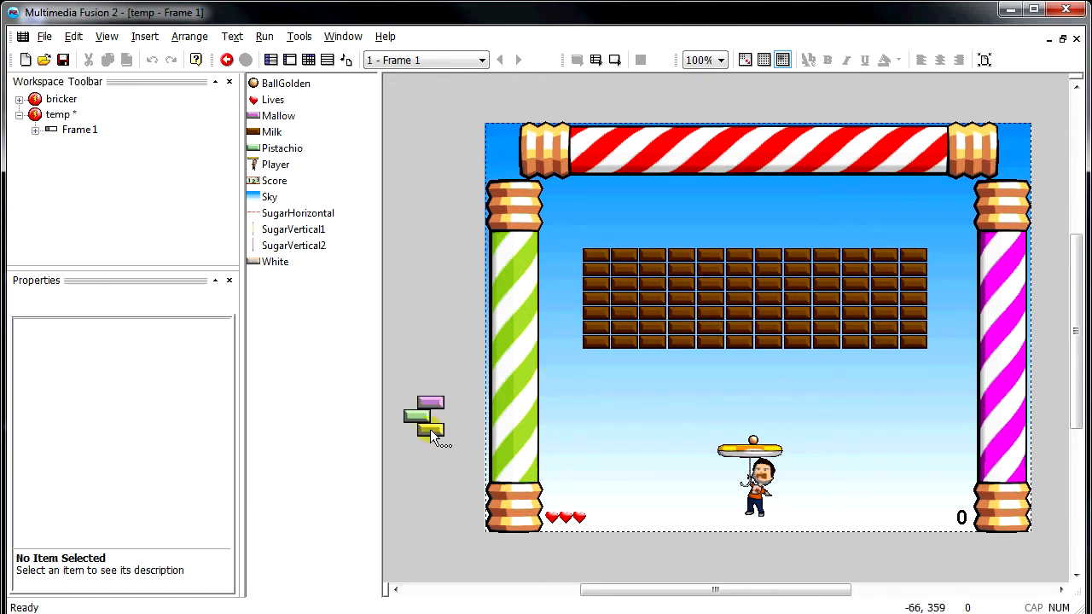
left_click_drag(438, 401, 474, 293)
left_click_drag(417, 418, 475, 350)
left_click(476, 383)
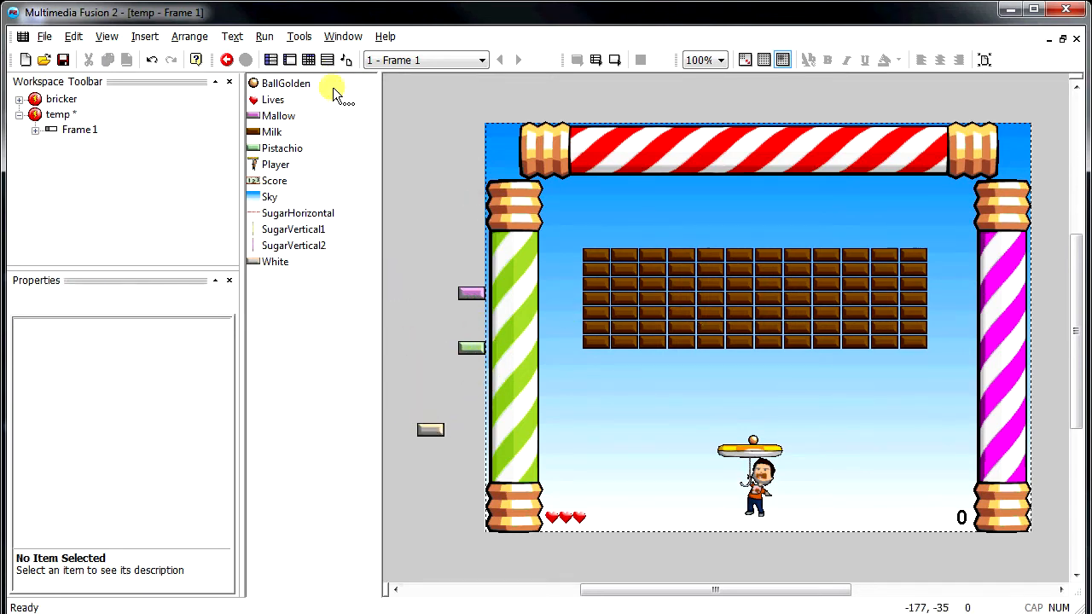
- In the ball and Milk collision event, add an action creating a Mallow brick at 0,0 relative to the Milk brick
key("ctrl+e")
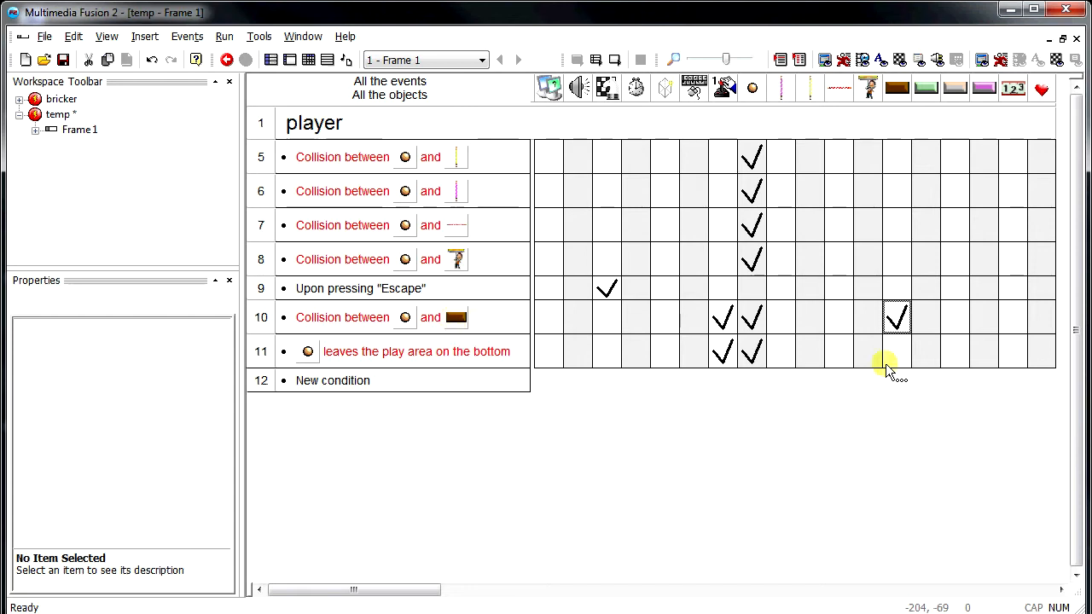
left_click(676, 322)
left_click_drag(645, 324, 642, 375)
left_click(532, 369)
left_click(689, 241)
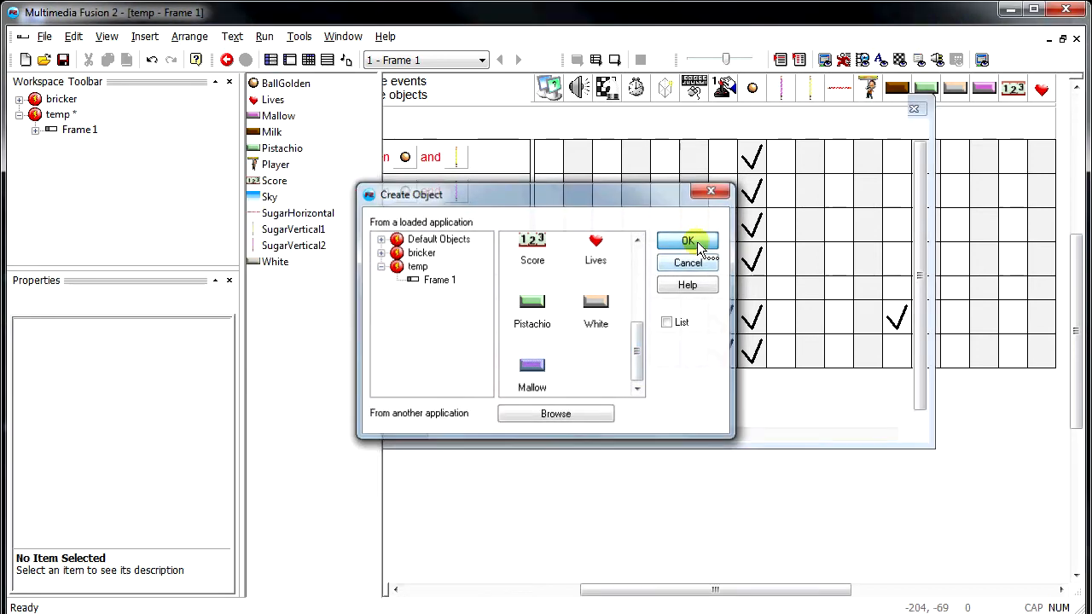
left_click(362, 310)
left_click(375, 189)
left_click(228, 401)
left_click(382, 365)
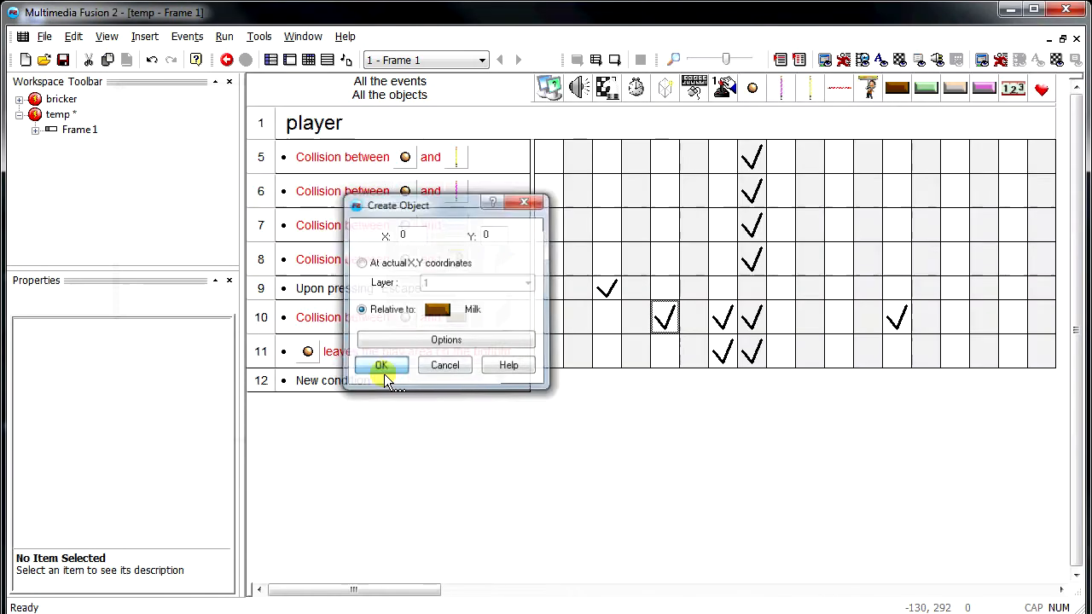
- Duplicate the ball and Milk collision condition as a new event and change its brick to Mallow
left_click(344, 321)
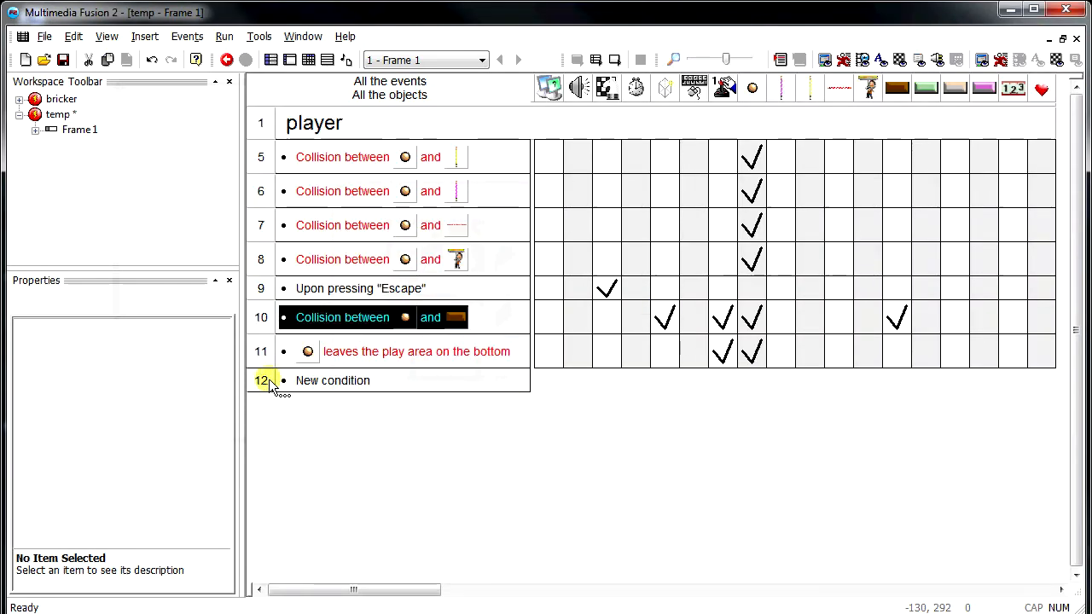
left_click_drag(269, 381, 333, 381)
double_click(453, 386)
left_click(241, 238)
left_click(229, 401)
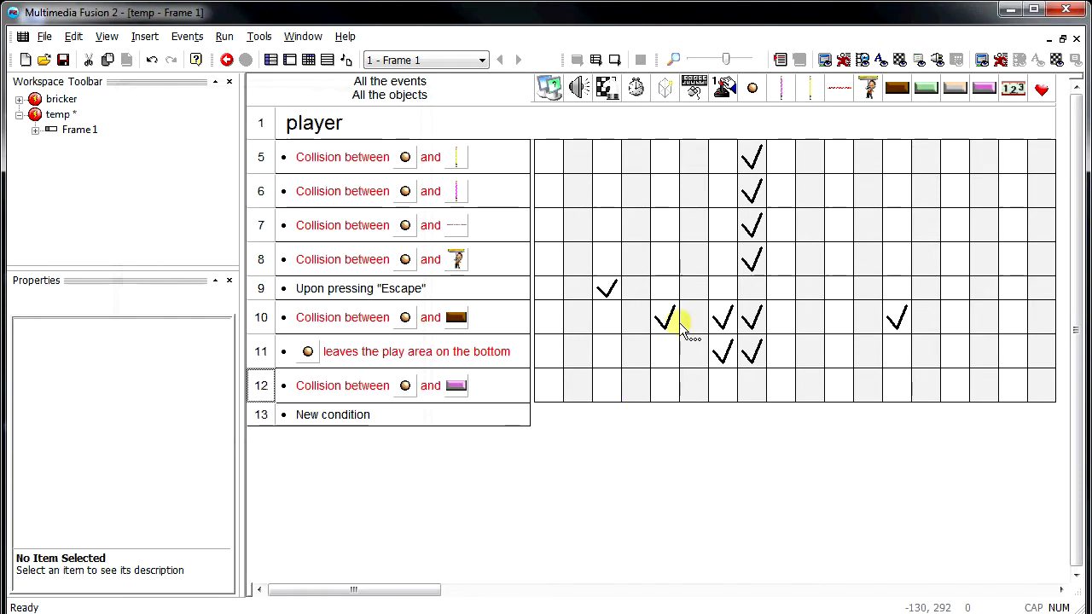
- Copy the Milk event's player, ball bounce and brick actions to the Mallow collision event, applying the brick action to Mallow
left_click_drag(723, 318, 728, 387)
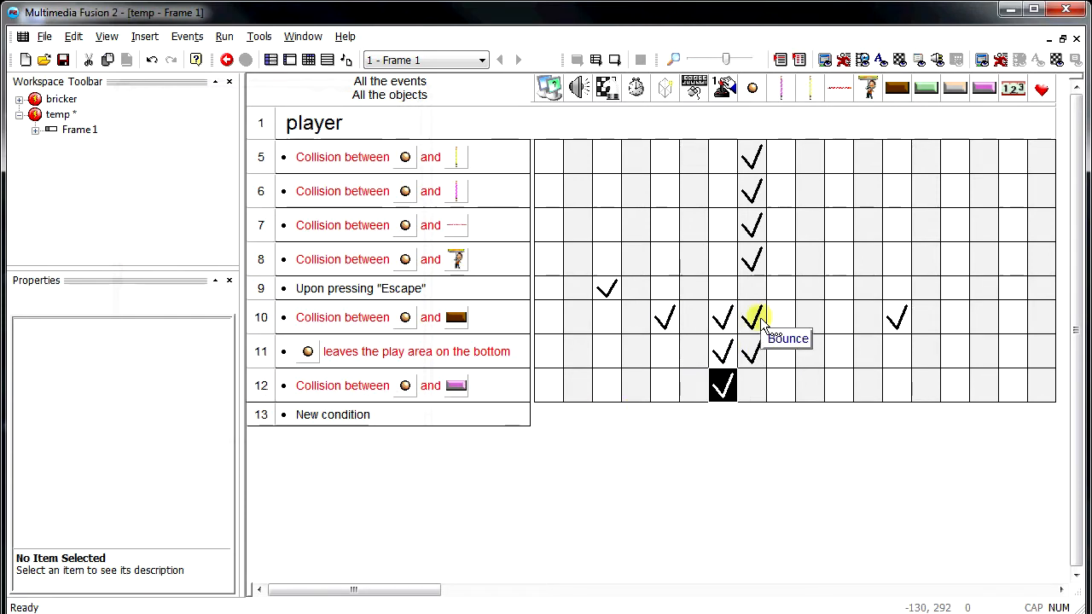
left_click_drag(752, 317, 751, 386)
left_click_drag(898, 319, 982, 386)
- In the Mallow collision event, add an action creating a Pistachio brick at 0,0 relative to the Mallow brick
right_click(655, 389)
left_click(694, 402)
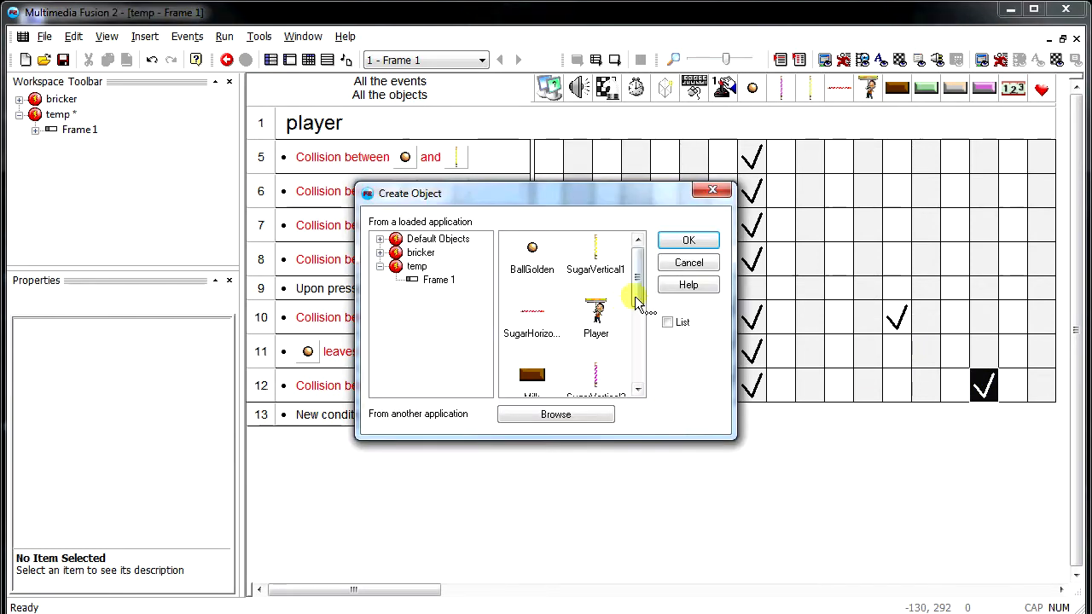
left_click_drag(636, 303, 637, 375)
left_click(532, 307)
left_click(689, 240)
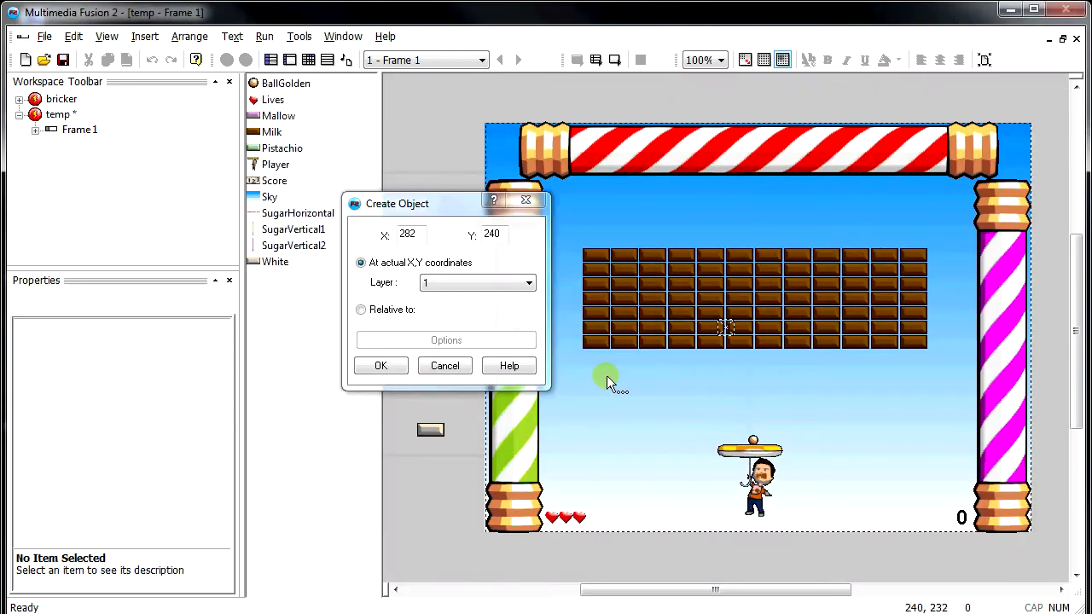
left_click(361, 309)
left_click(250, 227)
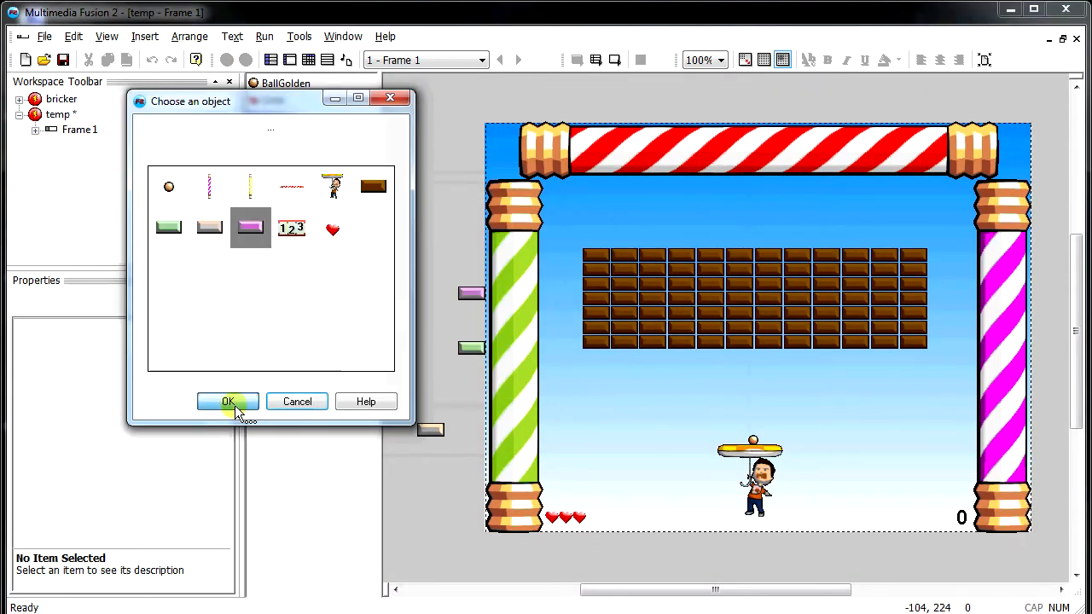
left_click(234, 405)
left_click(378, 364)
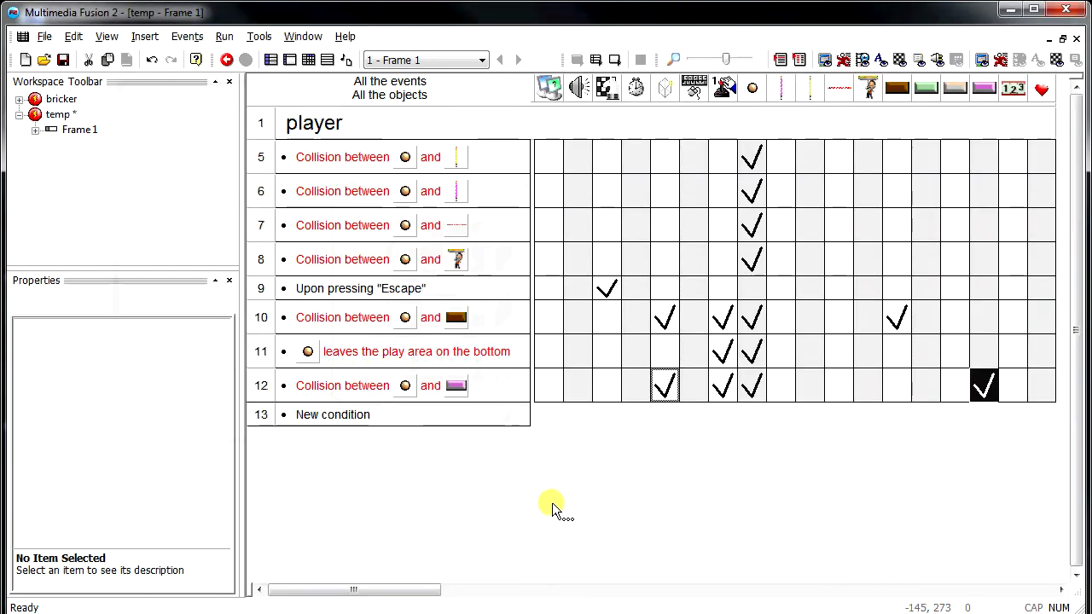
- Duplicate the ball and Mallow collision condition as a new event and change its brick to Pistachio
left_click_drag(354, 383, 256, 415)
left_click(438, 424)
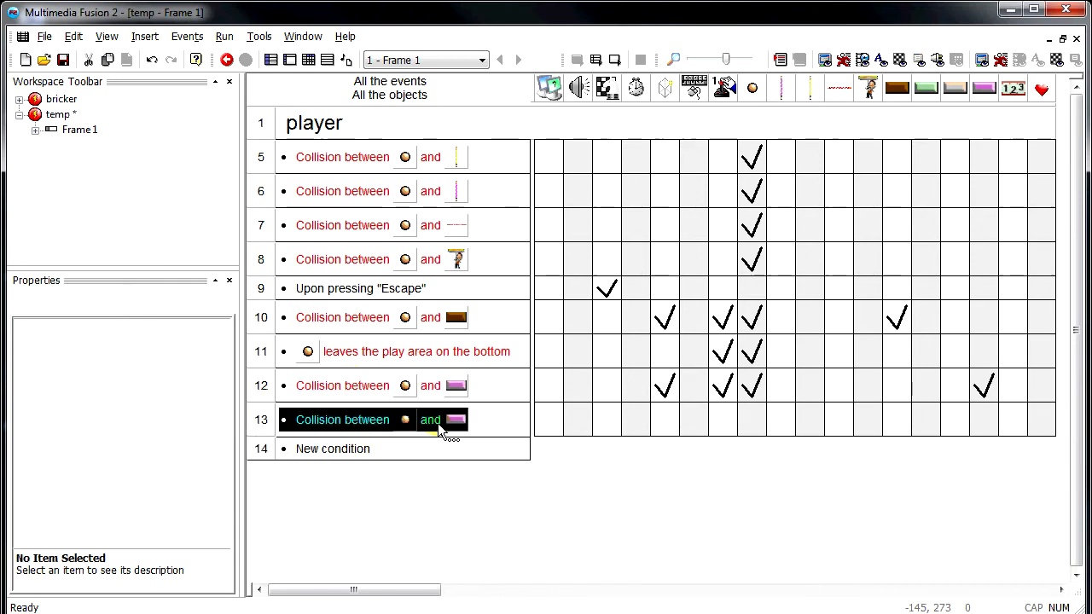
left_click(658, 401)
left_click(570, 547)
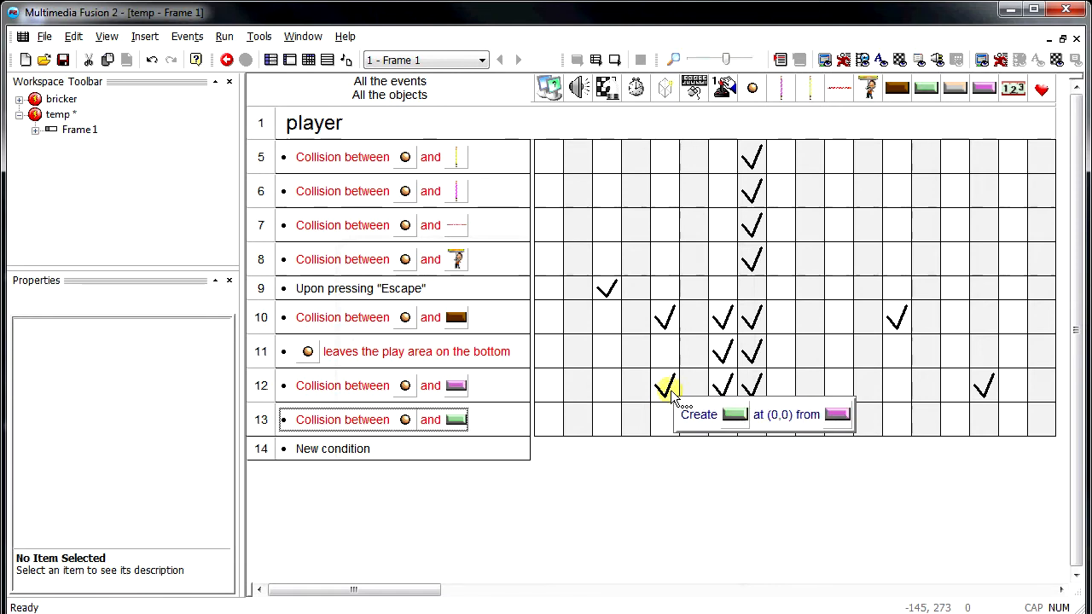
- Copy the Mallow event's player, ball bounce and brick actions to the Pistachio collision event, applying the brick action to Pistachio, and test-run the frame
left_click_drag(724, 385, 729, 425)
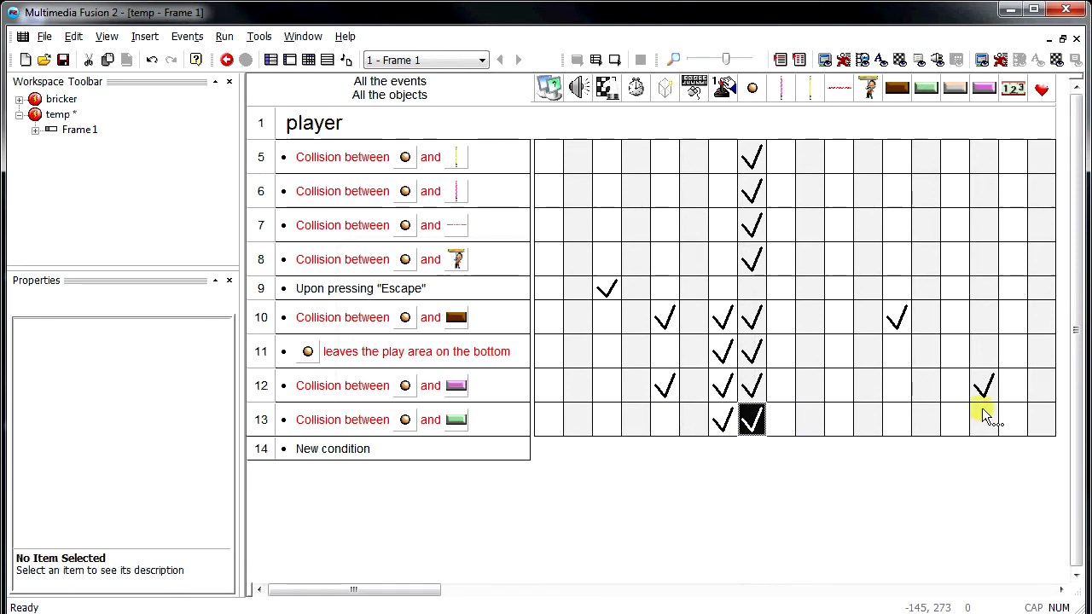
left_click_drag(979, 390, 934, 421)
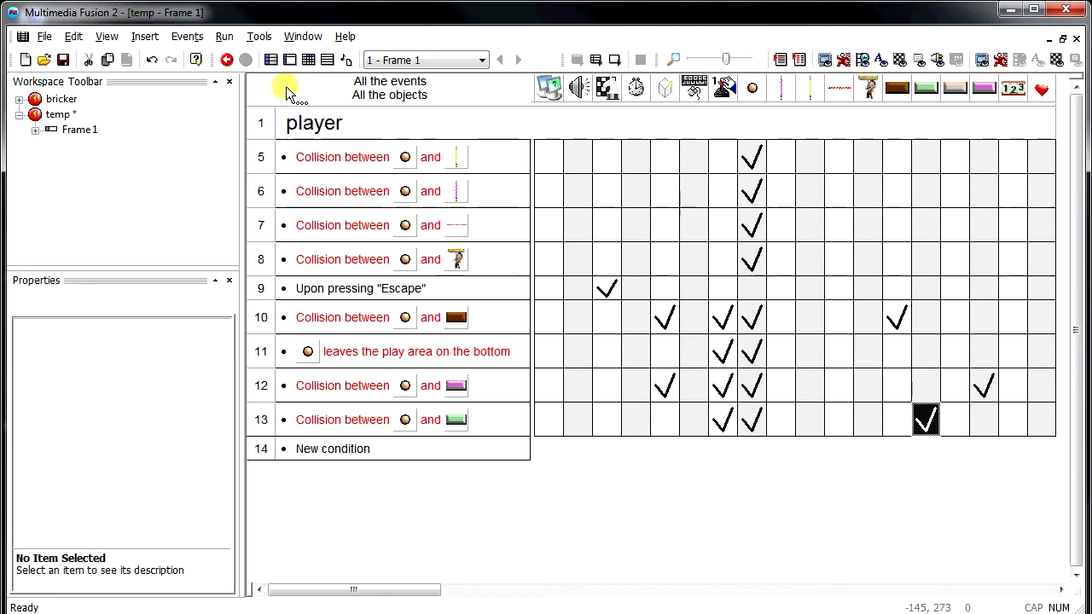
left_click(611, 59)
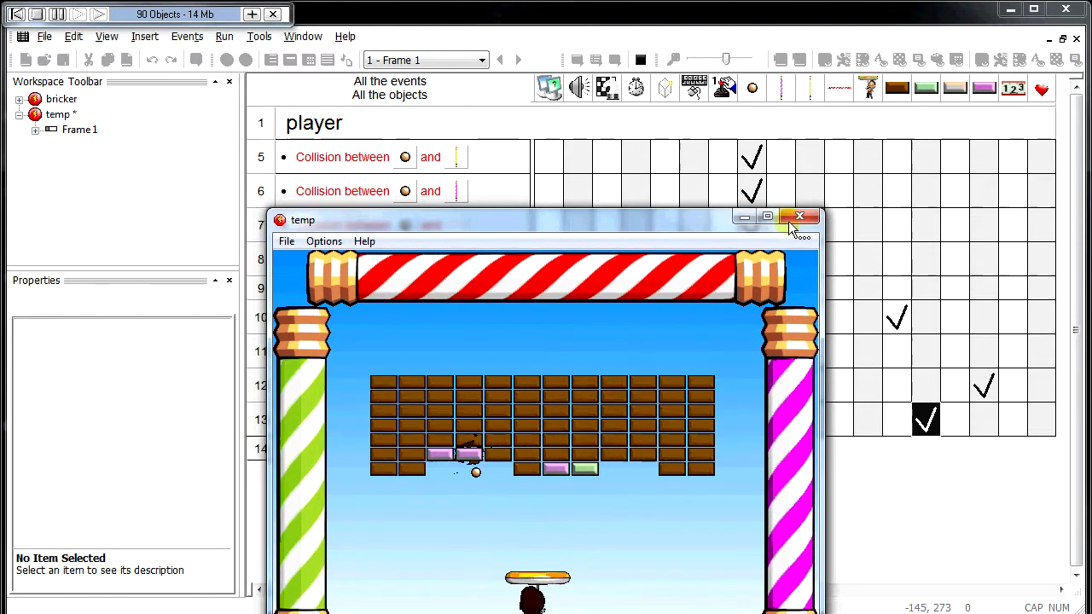
left_click(814, 214)
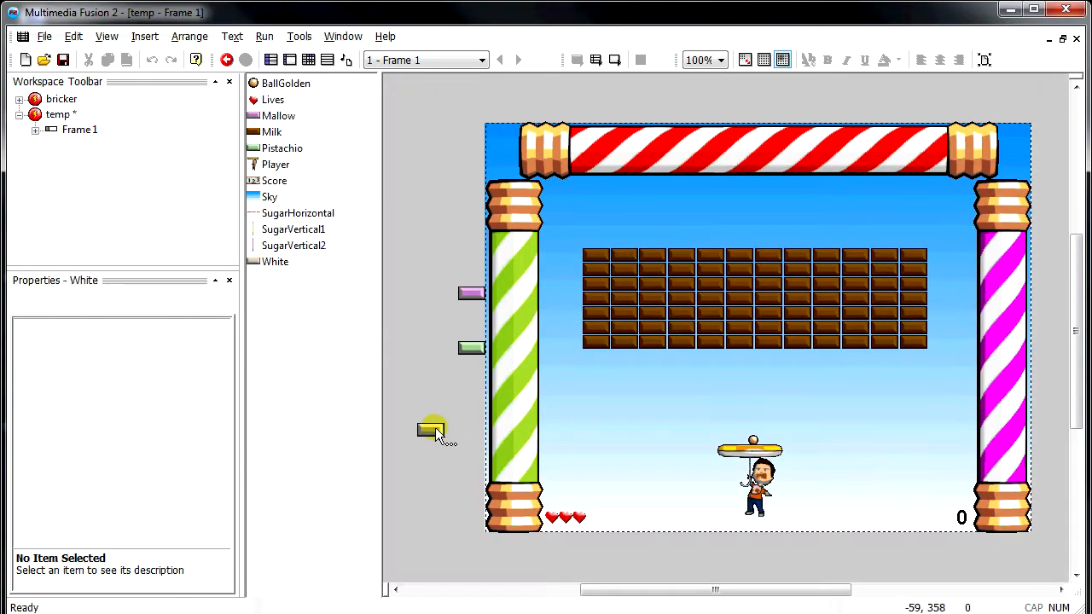
- Move the White brick to the frame's lower edge and duplicate it into an evenly spaced row beneath the player
left_click(436, 434)
left_click_drag(577, 517, 652, 529)
left_click_drag(650, 529, 690, 535, "ctrl")
left_click_drag(689, 535, 736, 536, "ctrl")
left_click(732, 531)
left_click(770, 531)
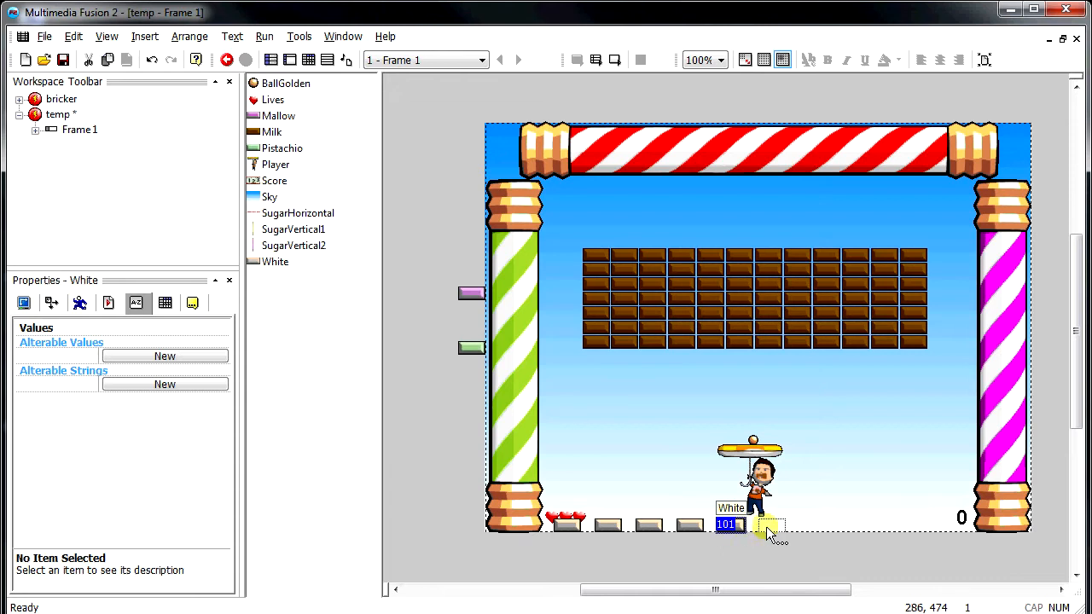
left_click(810, 530)
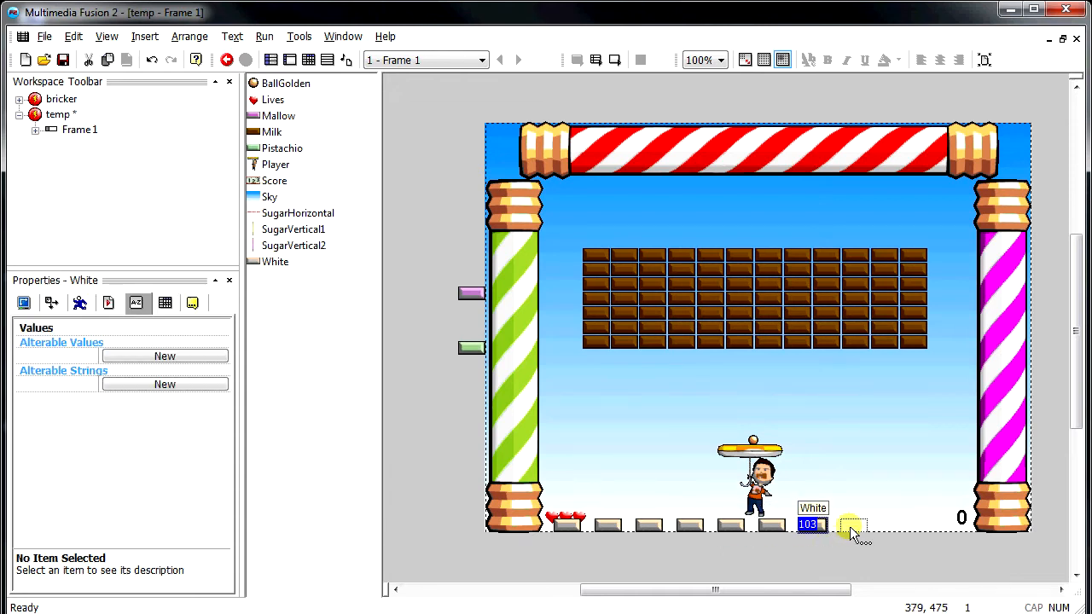
left_click(853, 531)
left_click(893, 530)
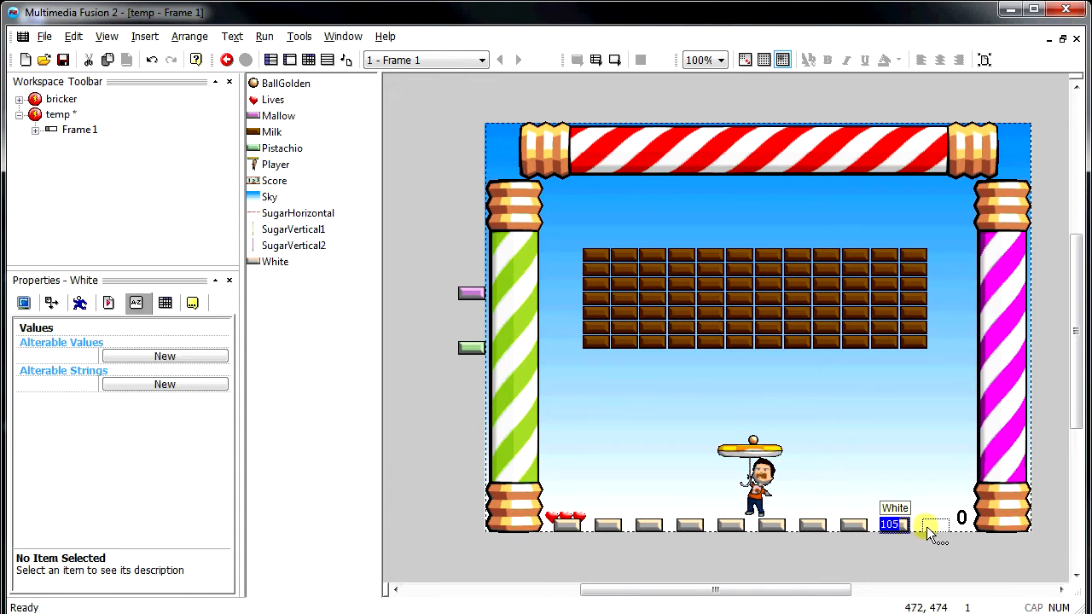
left_click(934, 529)
- Shift the row of White bricks toward the magenta pillar and fill the gap beside the green pillar with White bricks
left_click_drag(899, 528, 925, 528)
mouse_move(852, 528)
left_mouse_down()
mouse_move(882, 529)
mouse_move(848, 527)
left_mouse_up()
left_click_drag(776, 526, 726, 529)
left_click(724, 532)
mouse_move(646, 529)
left_mouse_down()
mouse_move(675, 529)
mouse_move(647, 534)
left_mouse_up()
left_click(559, 529)
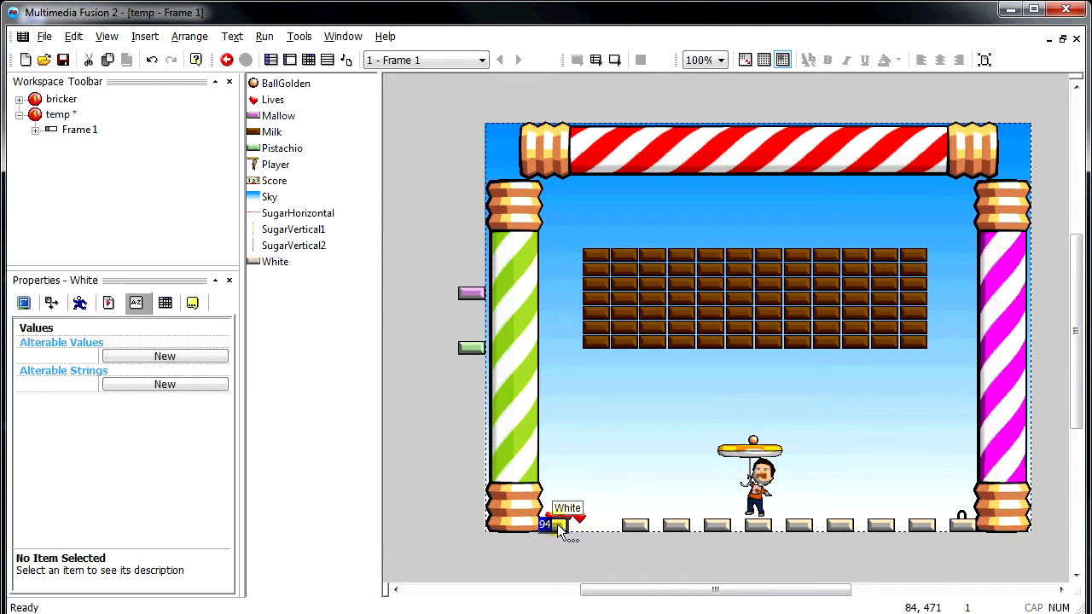
left_click(641, 544)
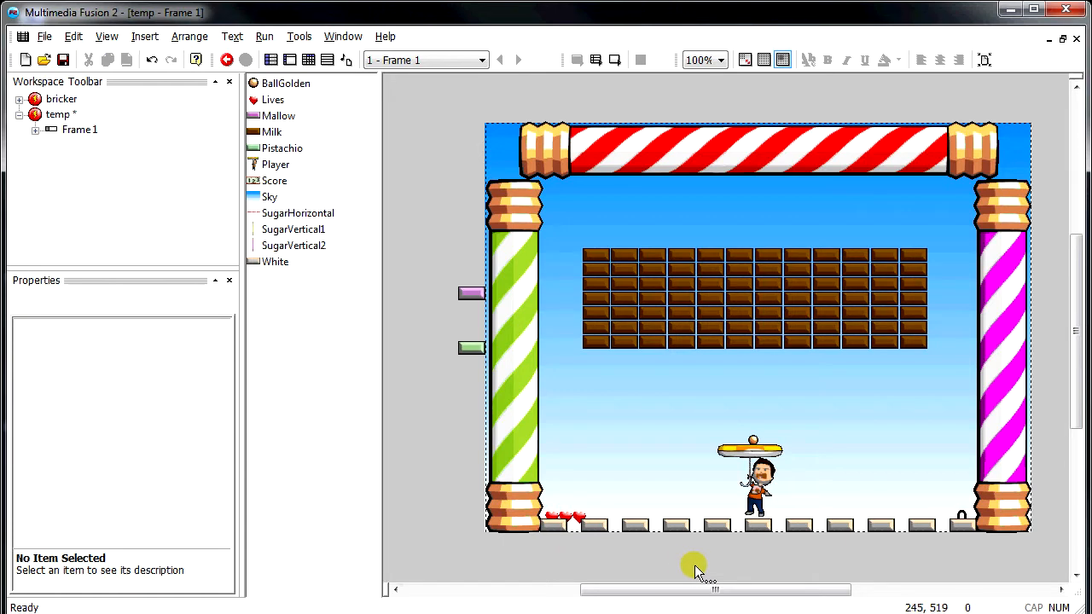
- Add an alterable value named hp to the White brick and edit its starting value
left_click(756, 527)
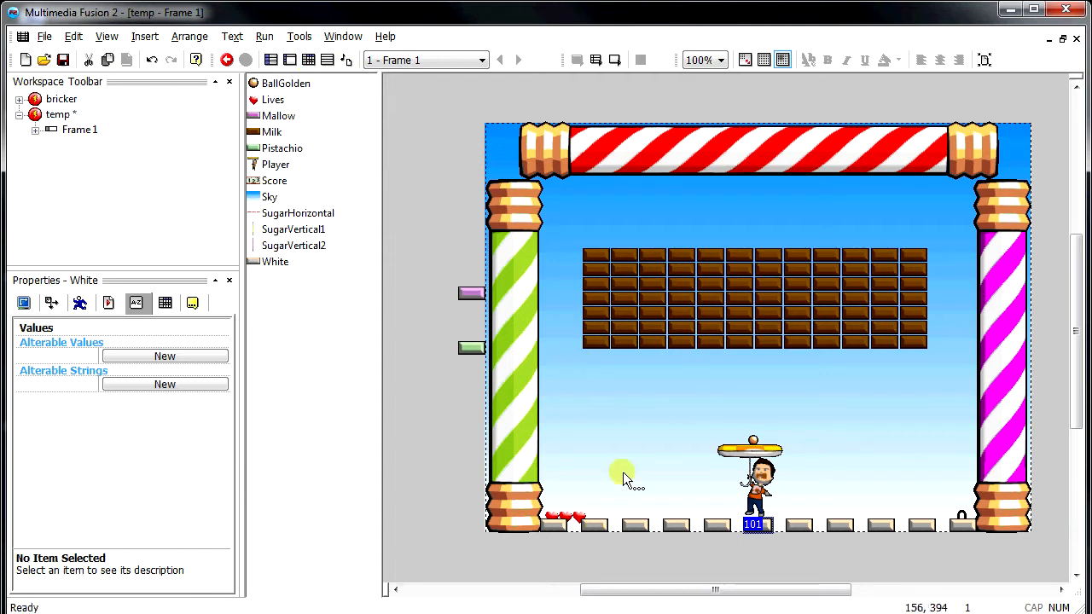
left_click(637, 521)
left_click(153, 358)
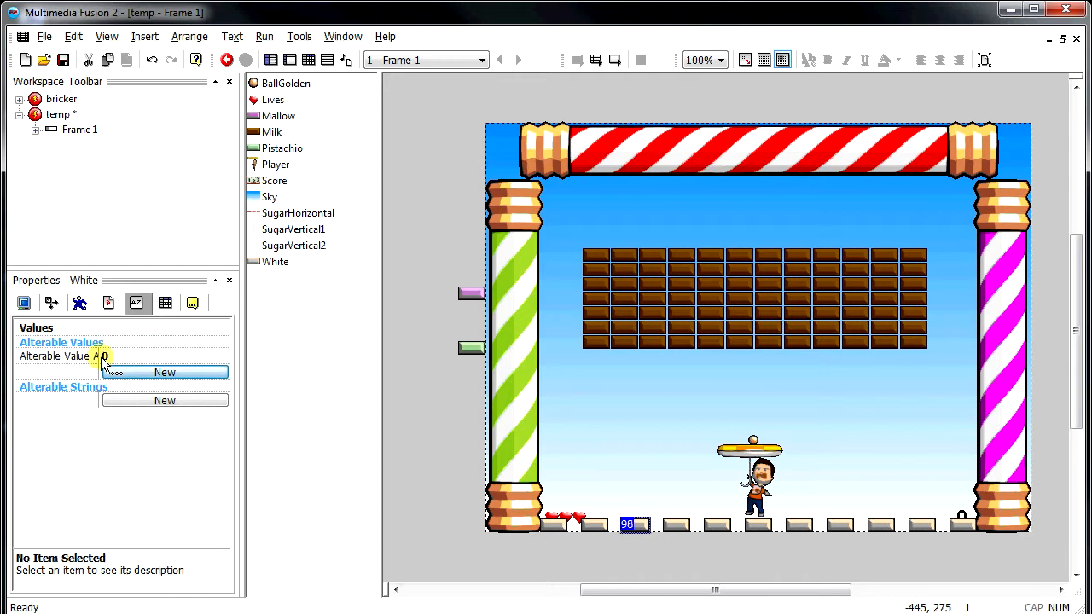
left_click(111, 355)
left_click(83, 358)
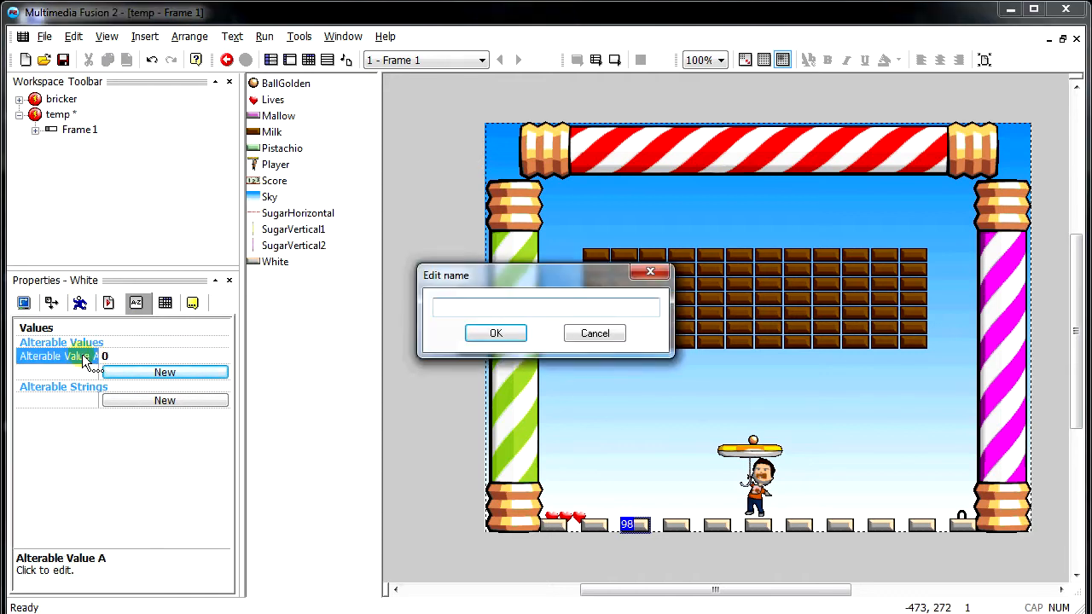
key("Return")
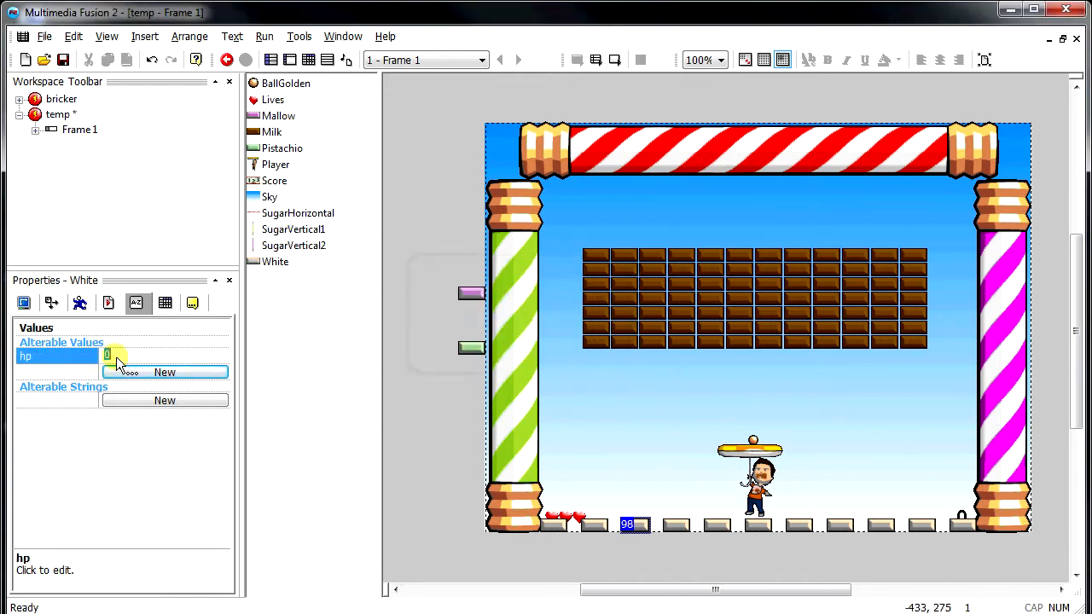
- Create a new event for a collision between the ball and the White brick
left_click(313, 59)
double_click(321, 448)
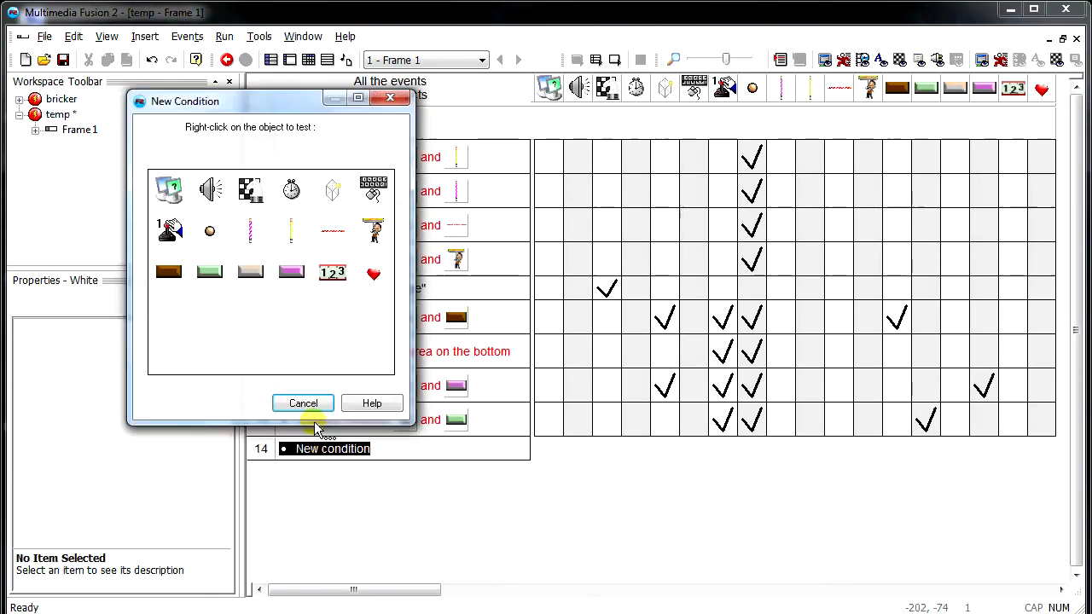
right_click(223, 232)
mouse_move(286, 247)
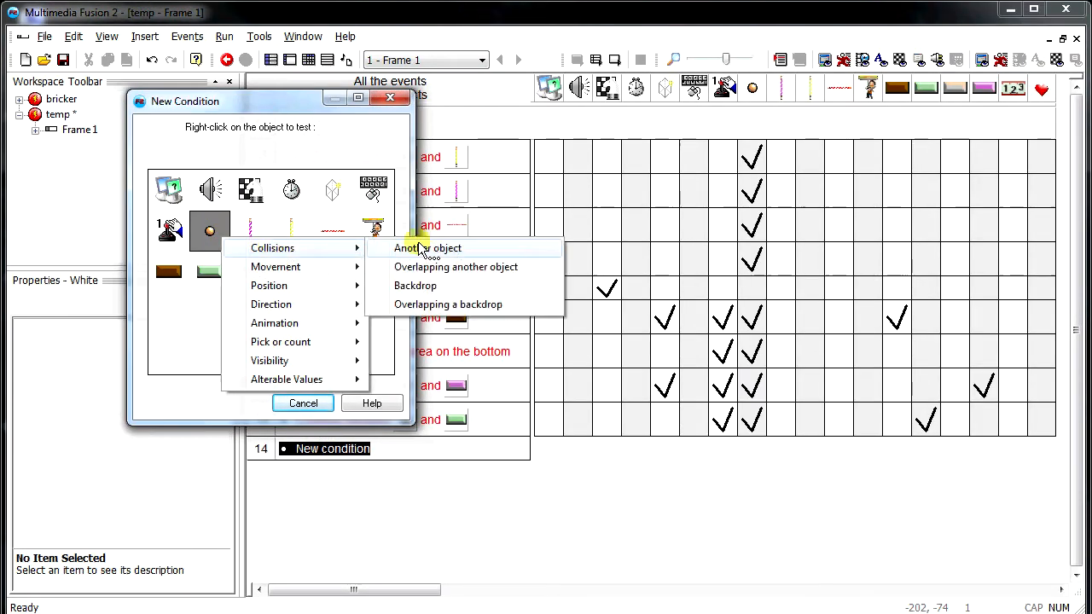
left_click(423, 247)
left_click(212, 230)
left_click(230, 399)
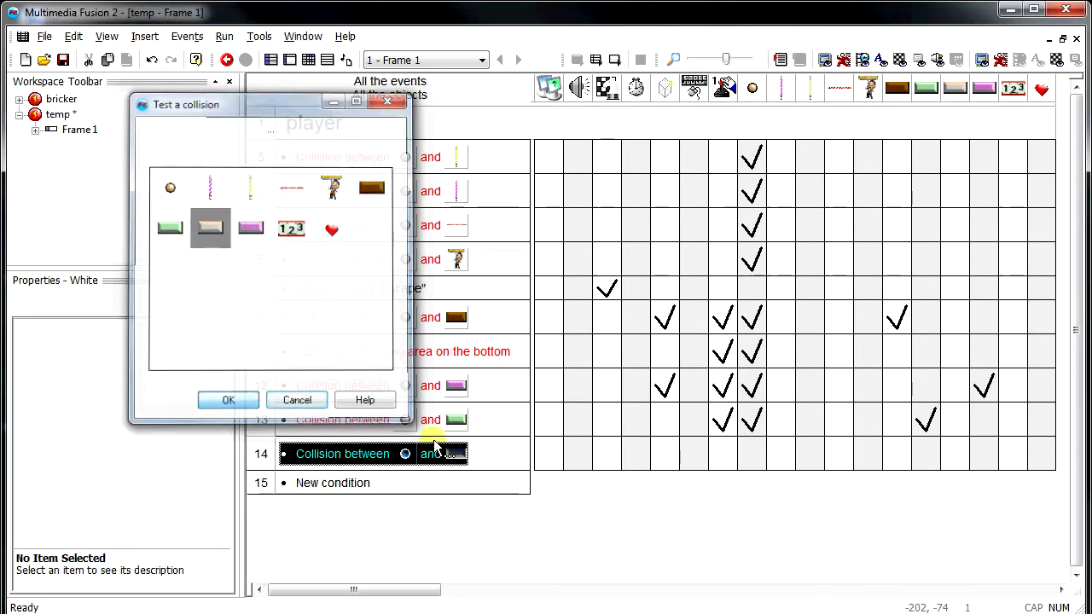
- Give the White brick collision event the ball's bounce action and an action subtracting 1 from the White brick's hp
left_click_drag(751, 419, 757, 461)
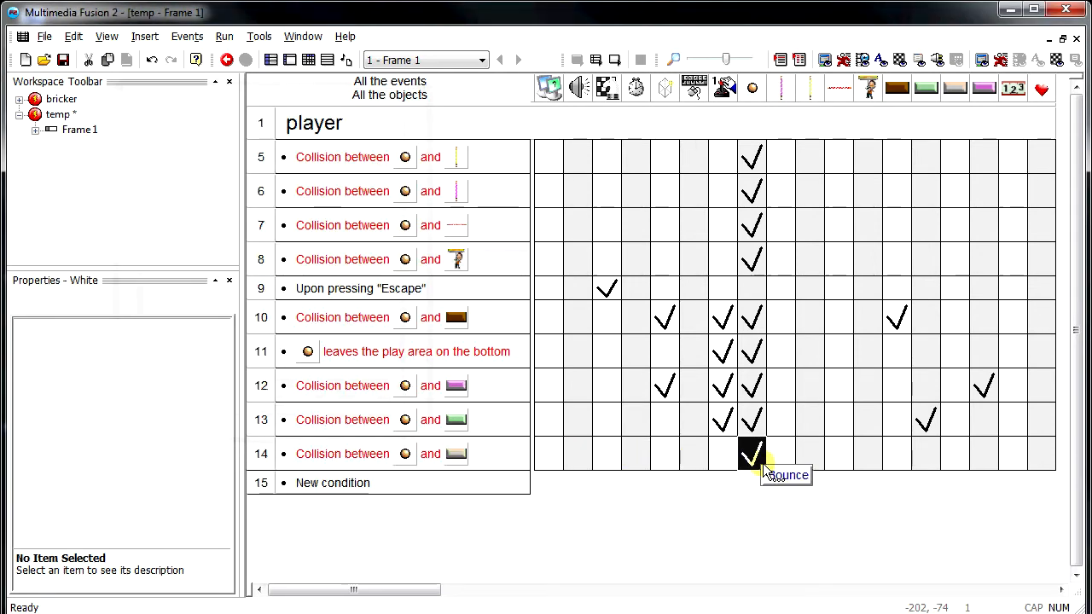
left_click(959, 467)
mouse_move(994, 609)
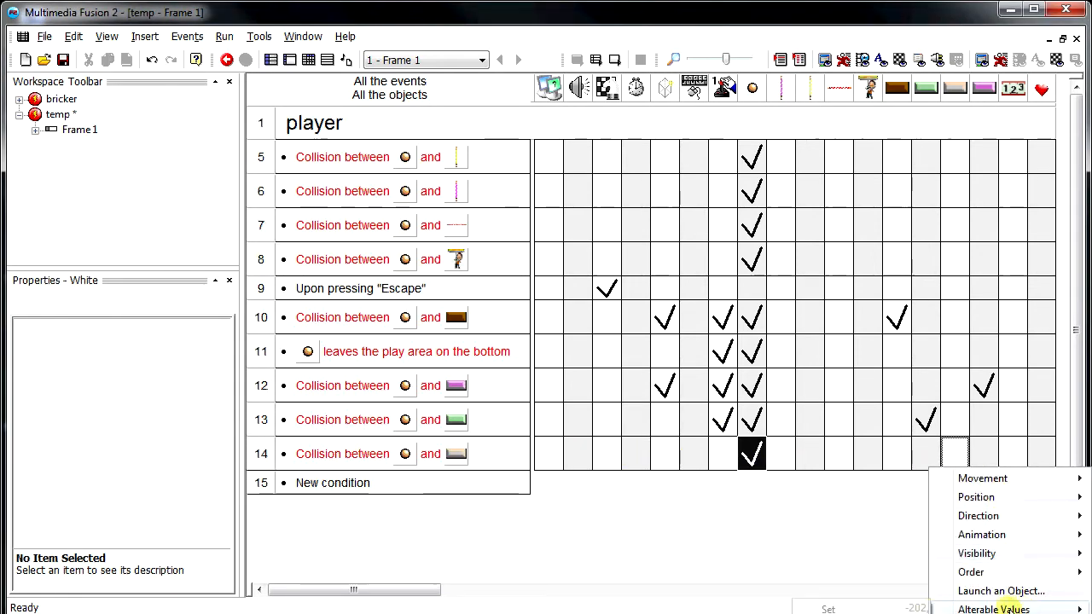
left_click(896, 613)
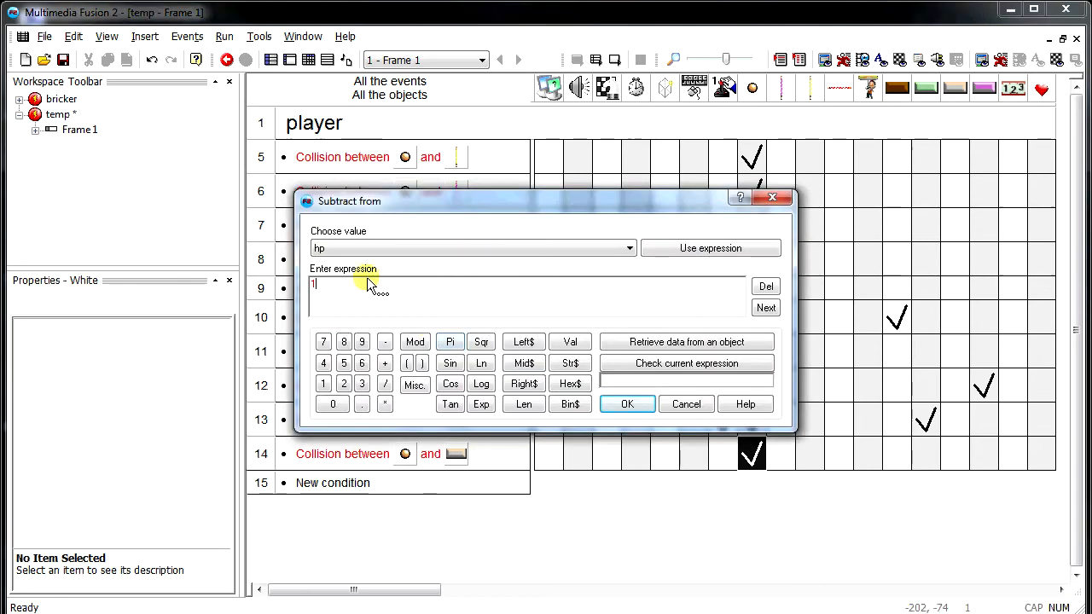
left_click(615, 417)
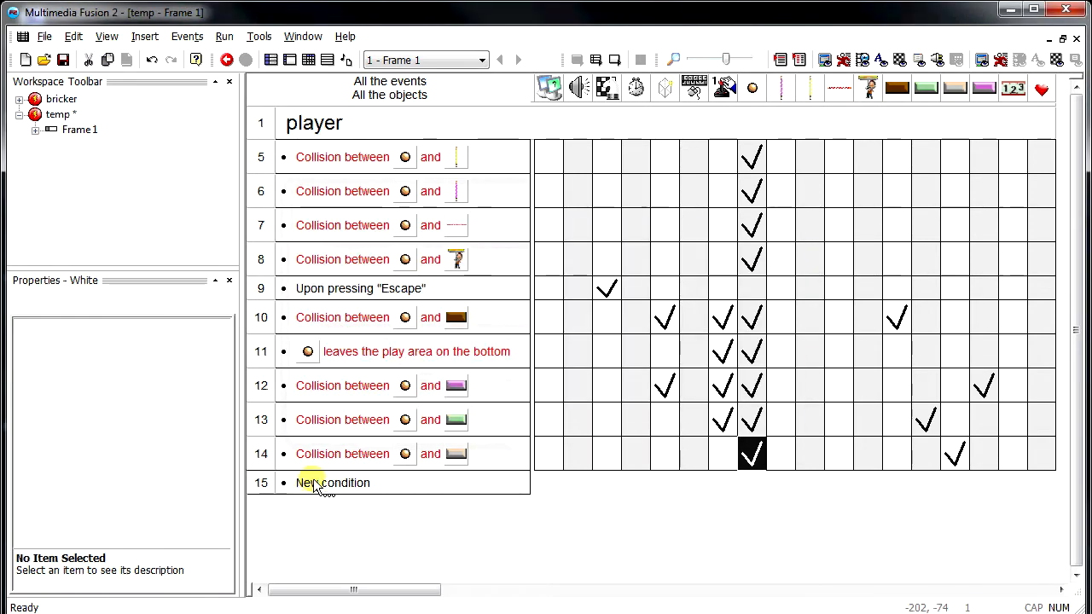
- Create an event that destroys the White brick when its hp is lower than or equal to 0
double_click(332, 483)
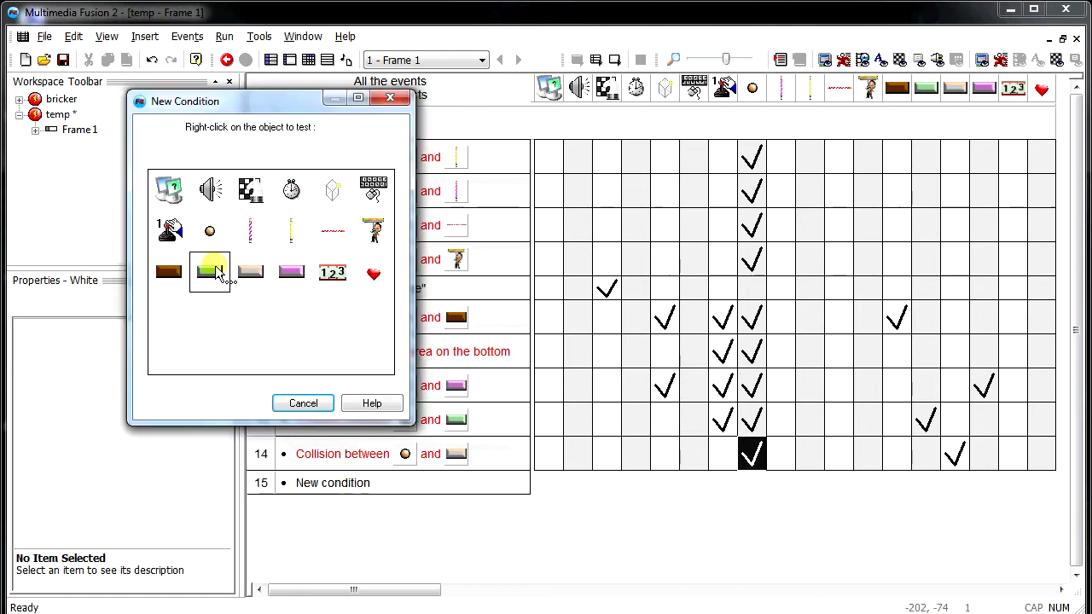
right_click(252, 273)
mouse_move(350, 415)
left_click(443, 419)
left_click(359, 267)
left_click(361, 306)
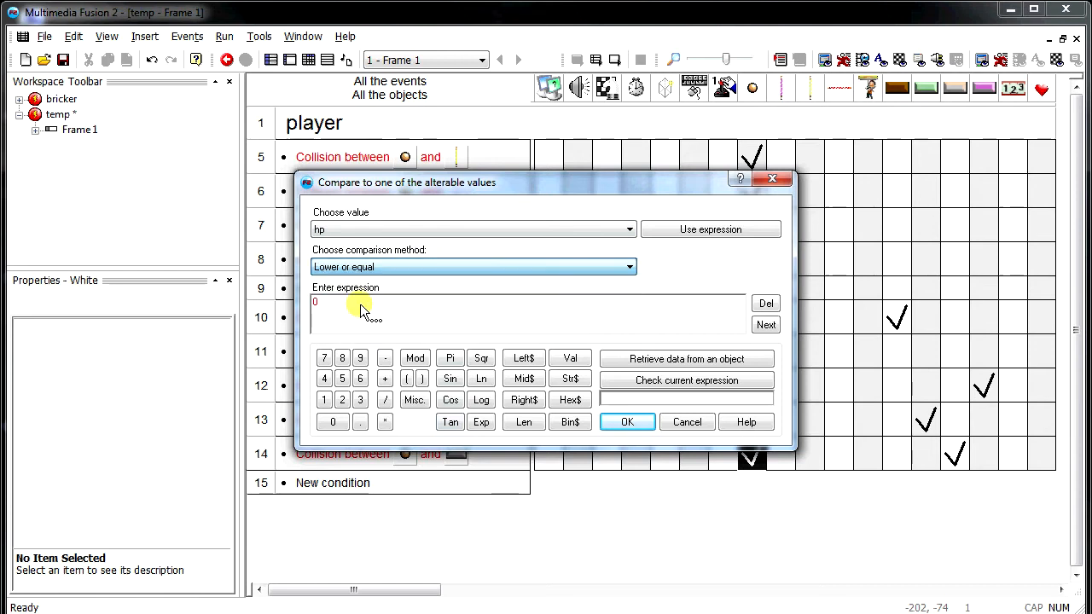
left_click(627, 418)
right_click(956, 485)
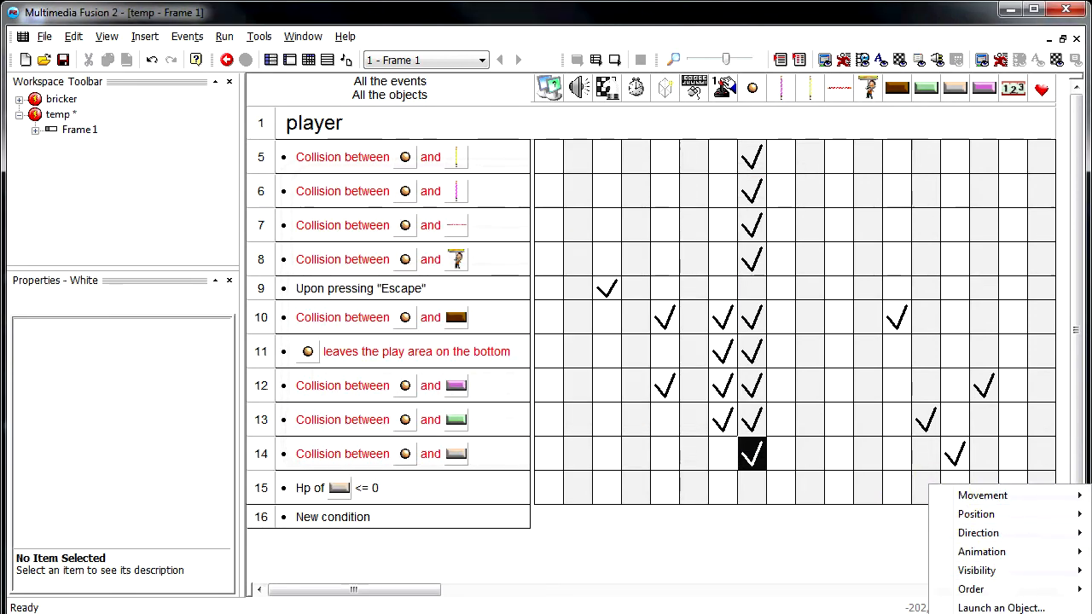
left_click(978, 612)
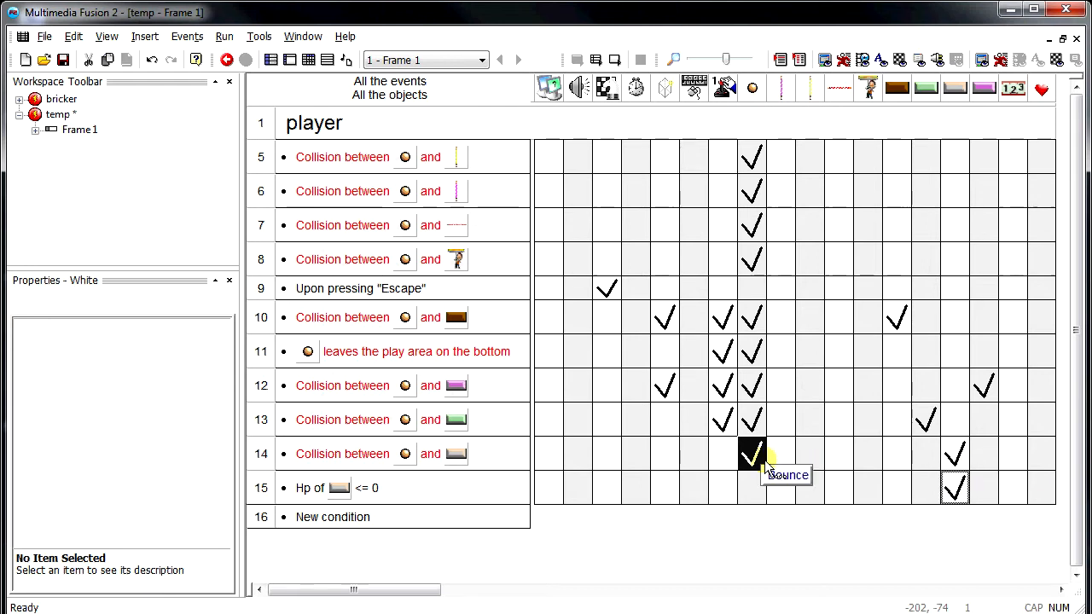
- Test-run the frame, moving the player to keep the ball in play and check how the White bricks react to hits
left_click(614, 60)
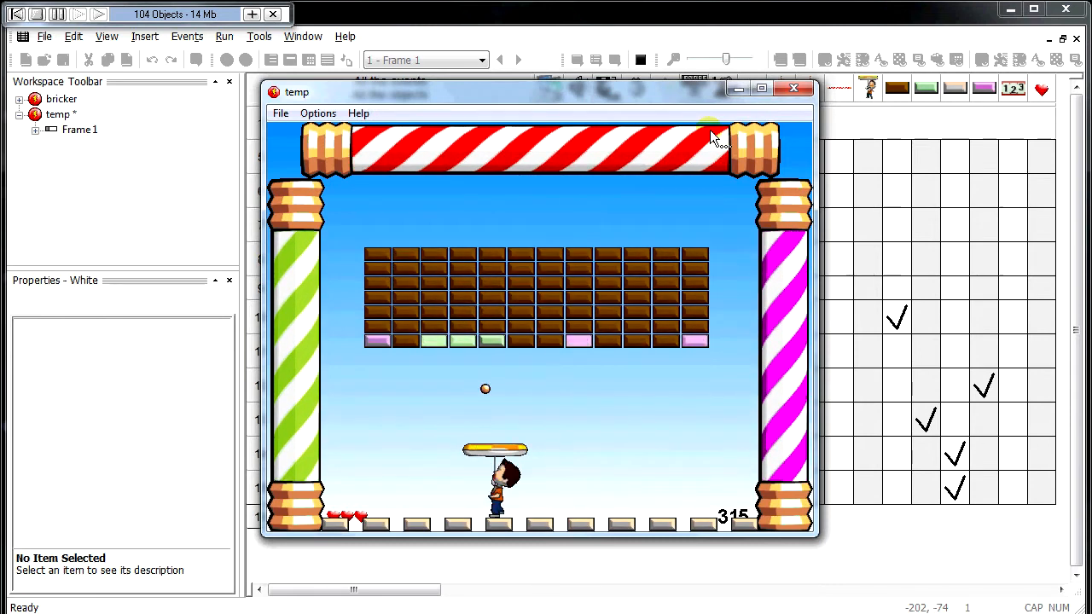
key("Right")
key("Left")
key("Left")
key("Right")
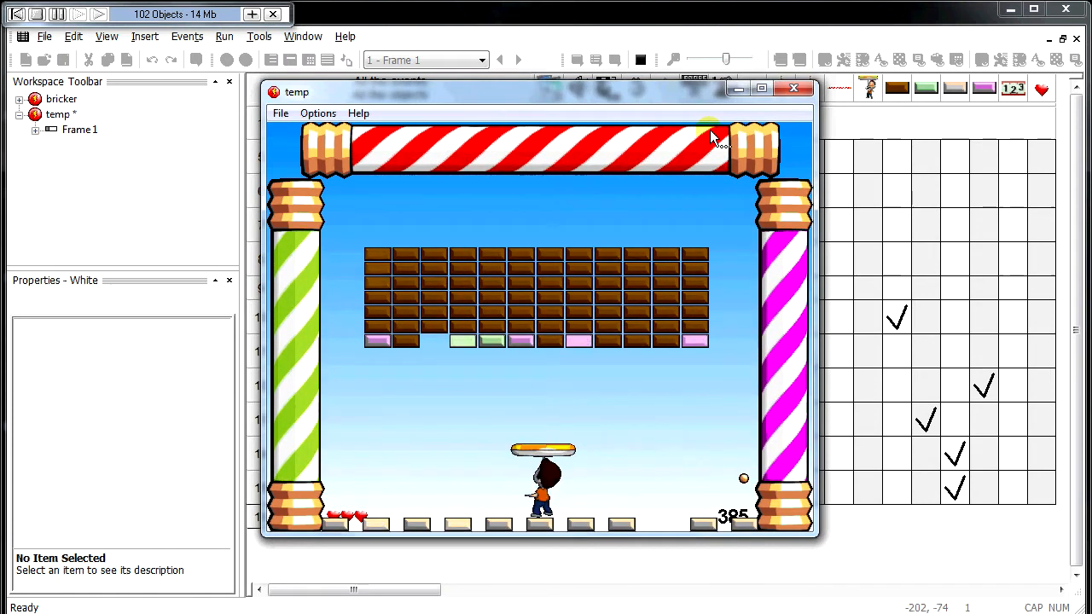
key("Right")
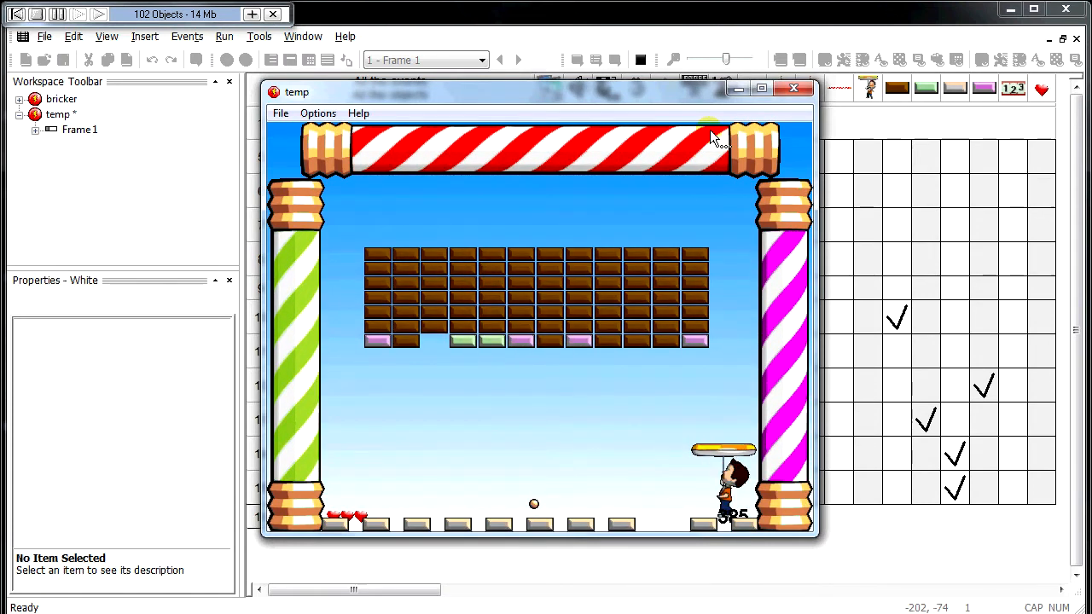
key("Left")
key("Right")
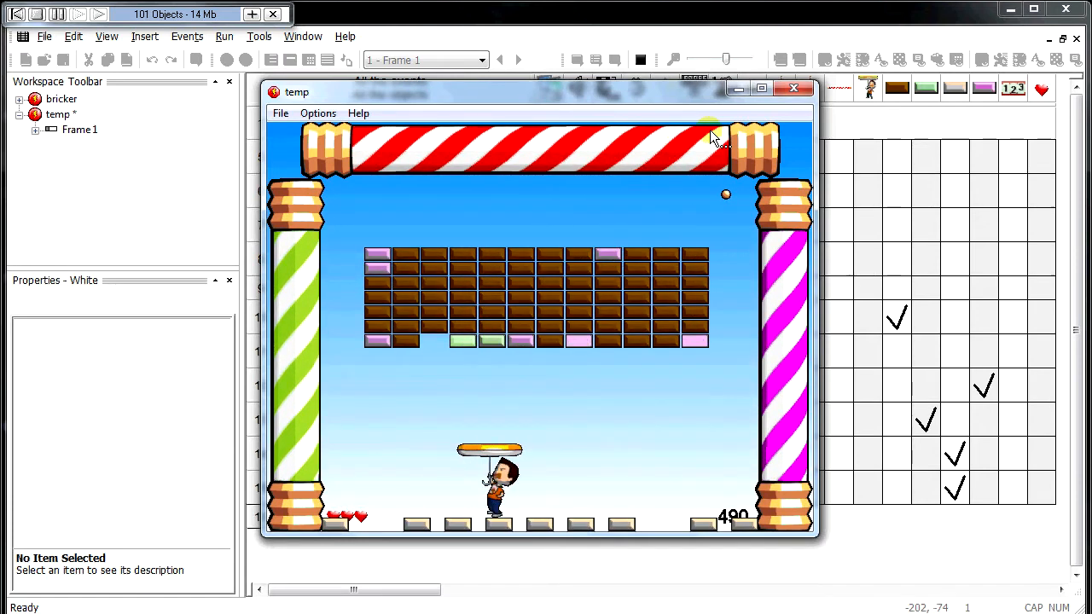
left_click(791, 89)
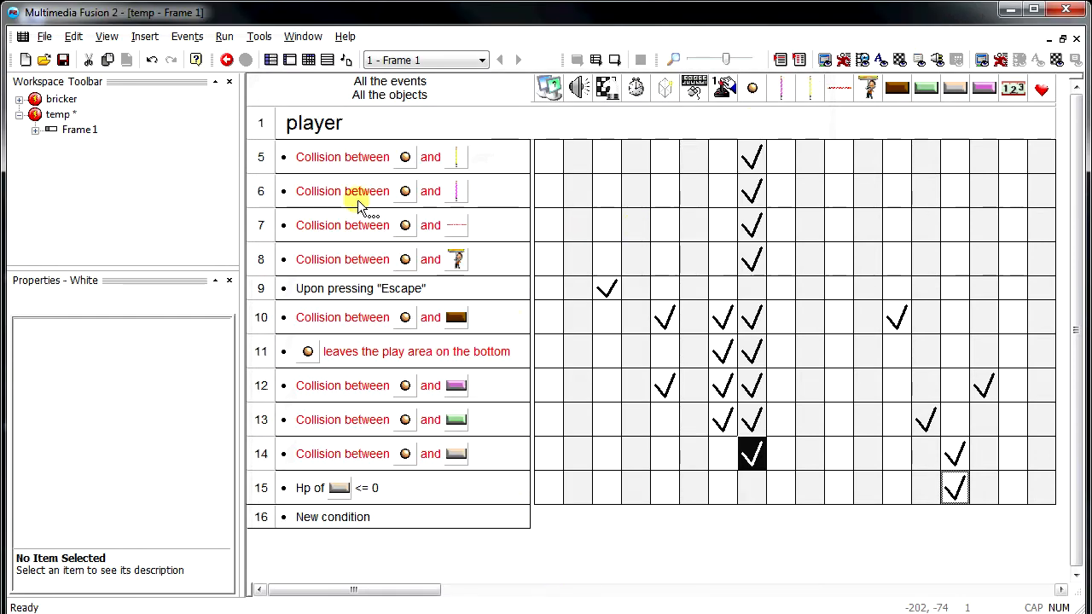
- Delete two White bricks from the row along the frame's lower edge in the frame editor
left_click(290, 60)
key("Delete")
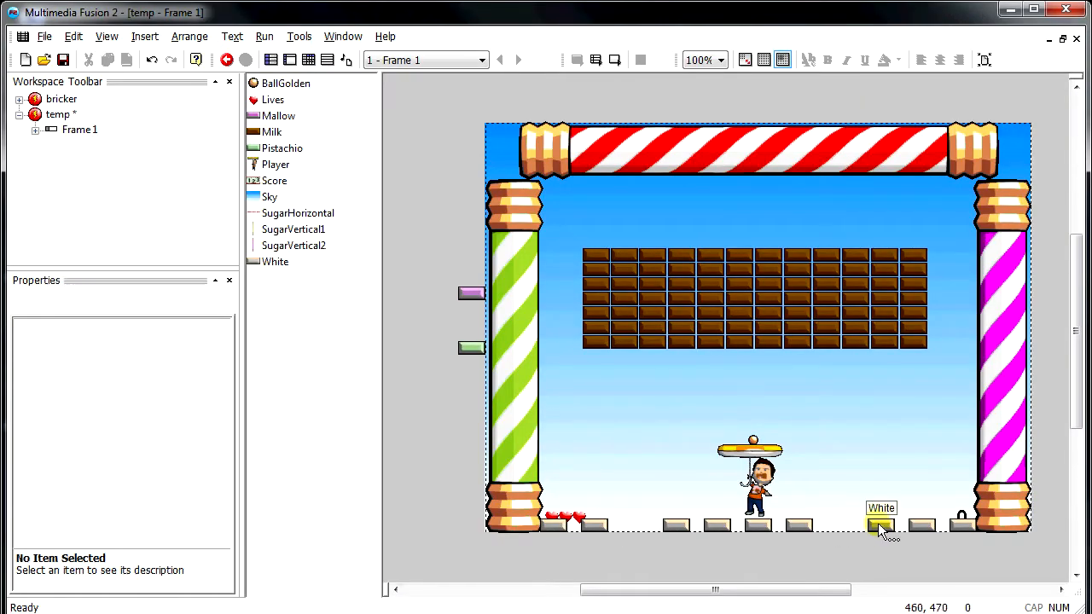
- Set the golden ball's bouncing movement speed to 40
left_click(754, 443)
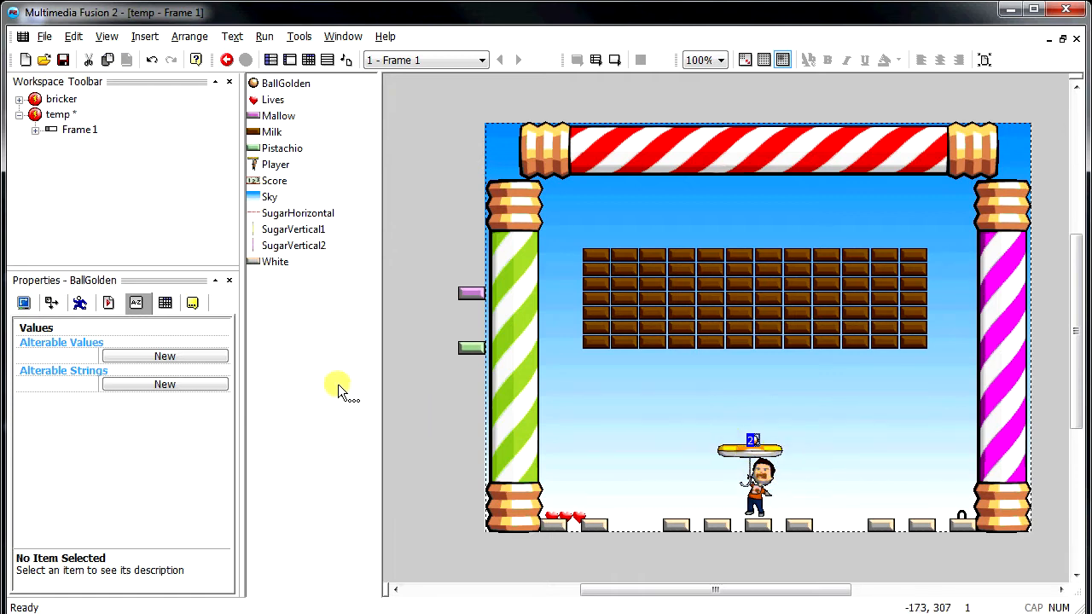
left_click(82, 304)
left_click(136, 432)
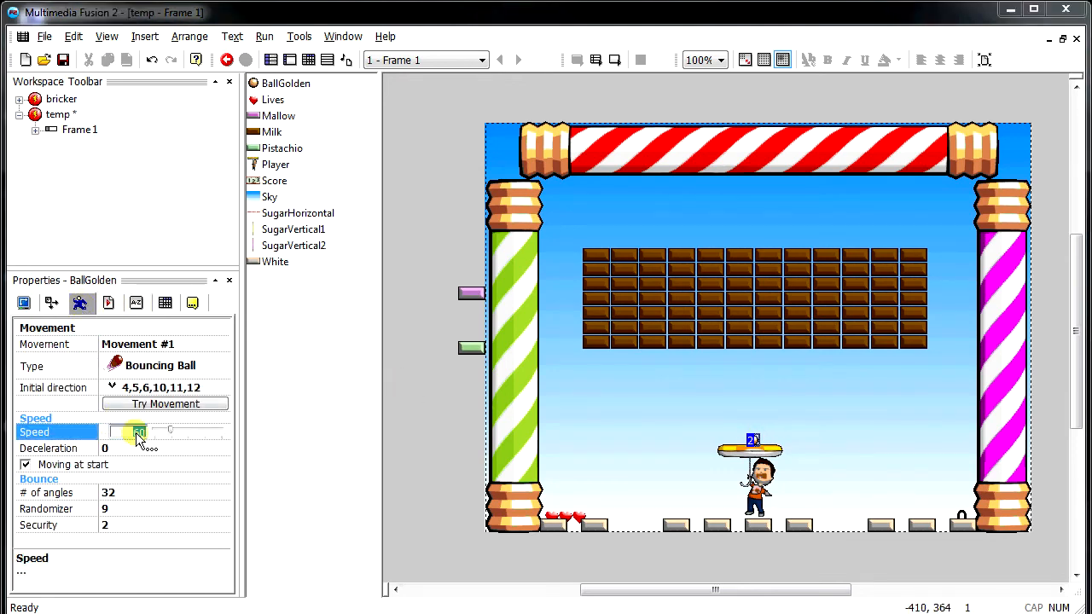
type("40")
key("Return")
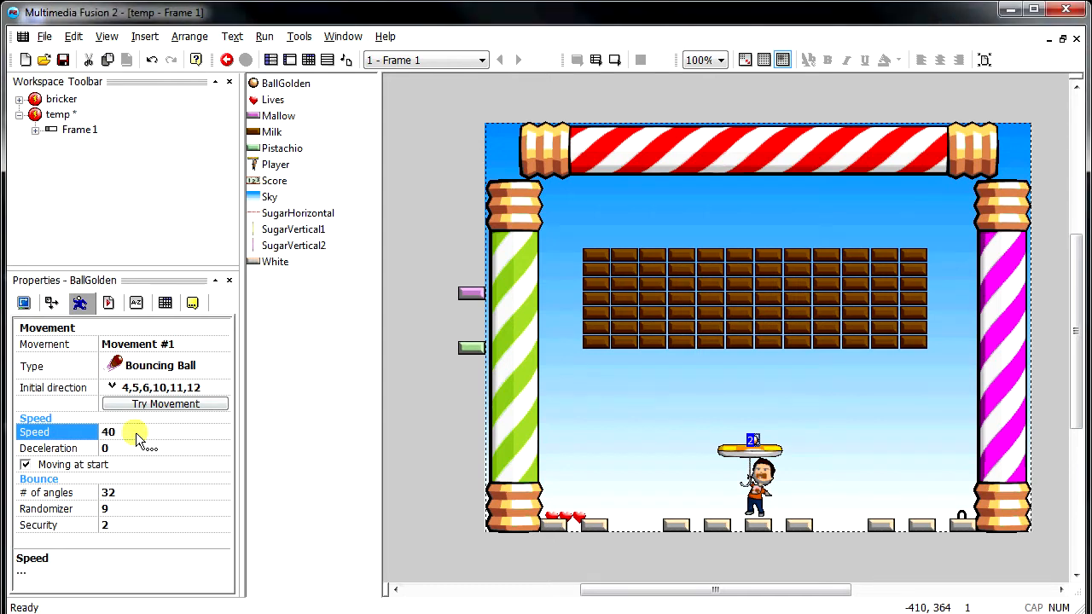
- Add a Set Speed action of Speed("BallGolden")+1 for the golden ball to event 5, its collision with a vertical wall
left_click(310, 60)
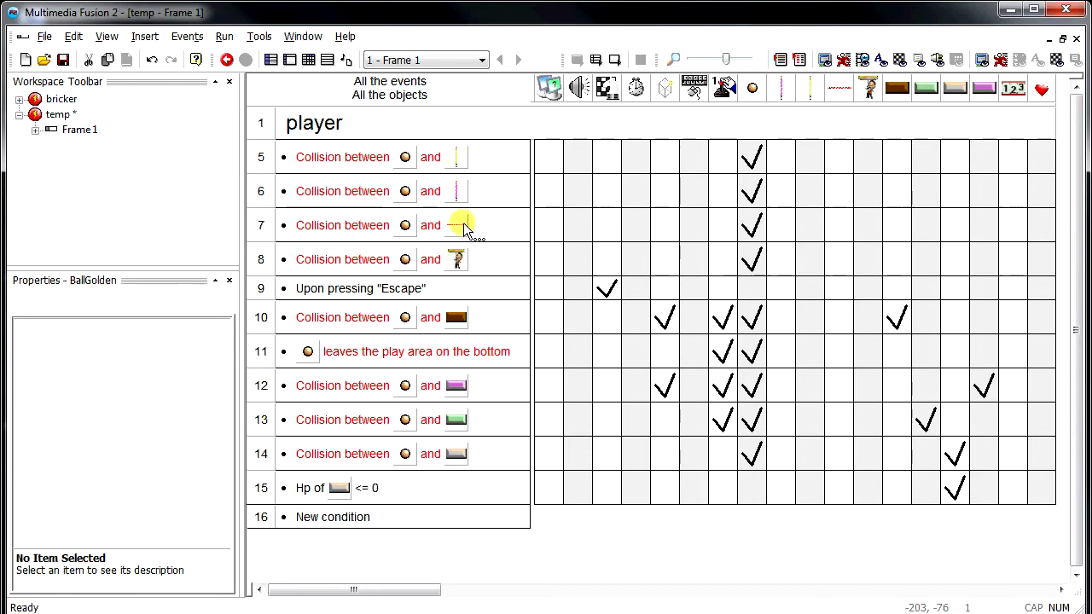
left_click_drag(263, 156, 360, 171)
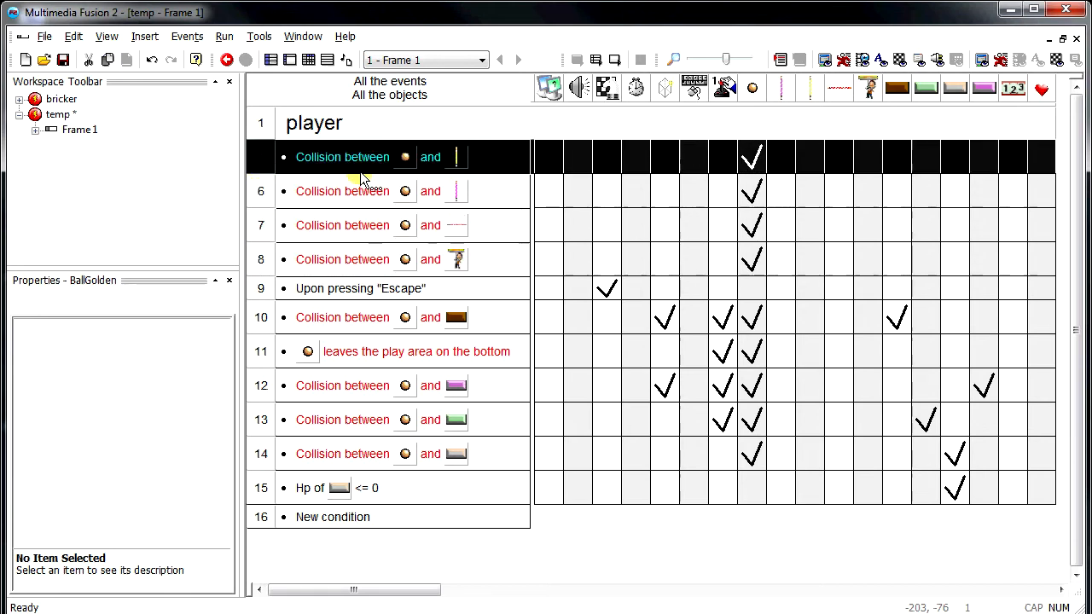
right_click(752, 159)
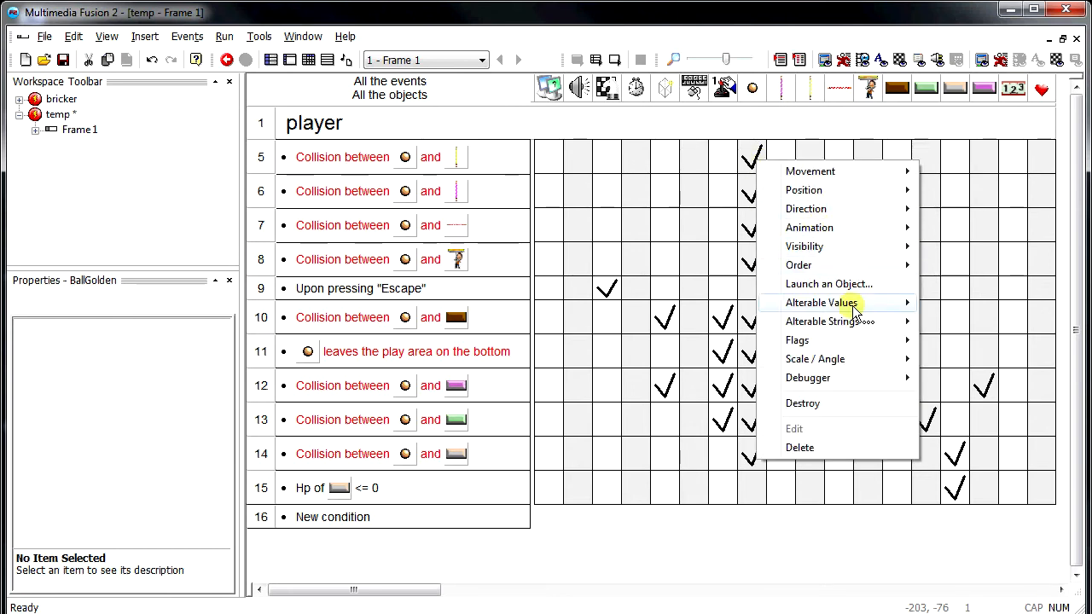
mouse_move(836, 173)
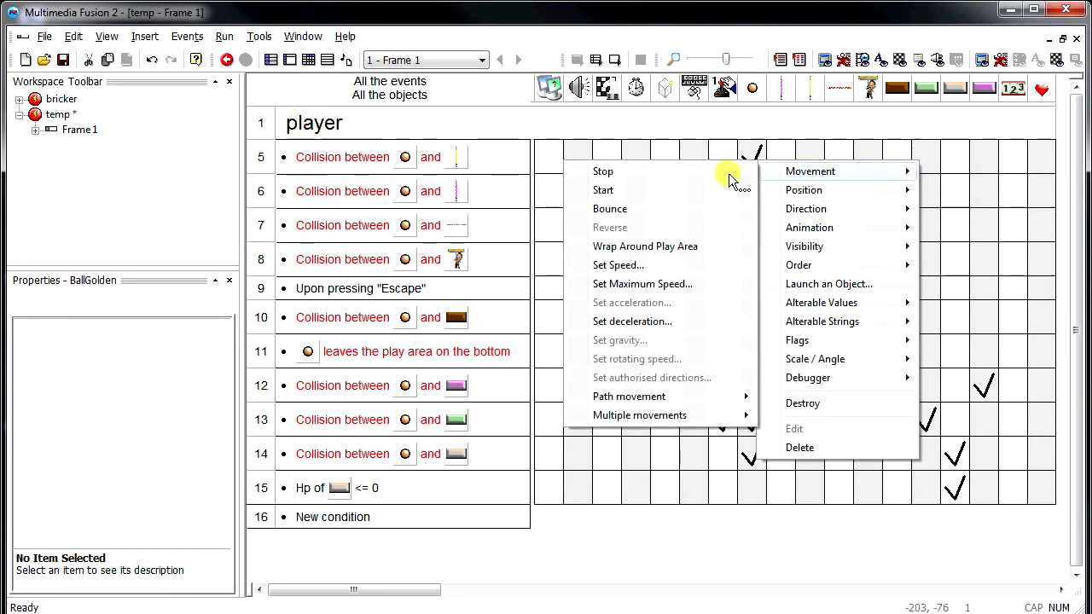
left_click(630, 267)
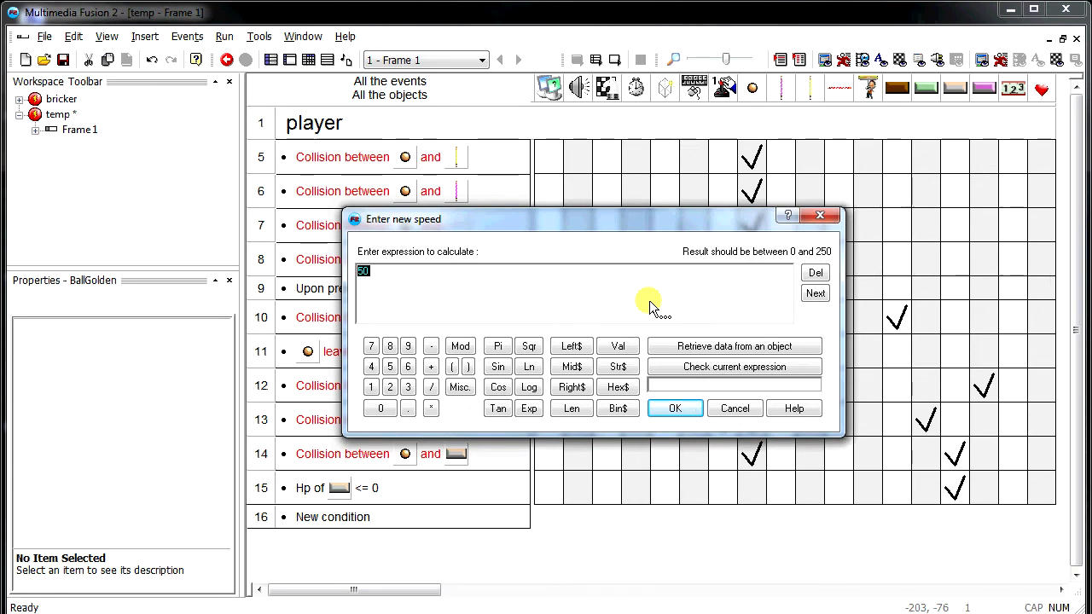
left_click(706, 350)
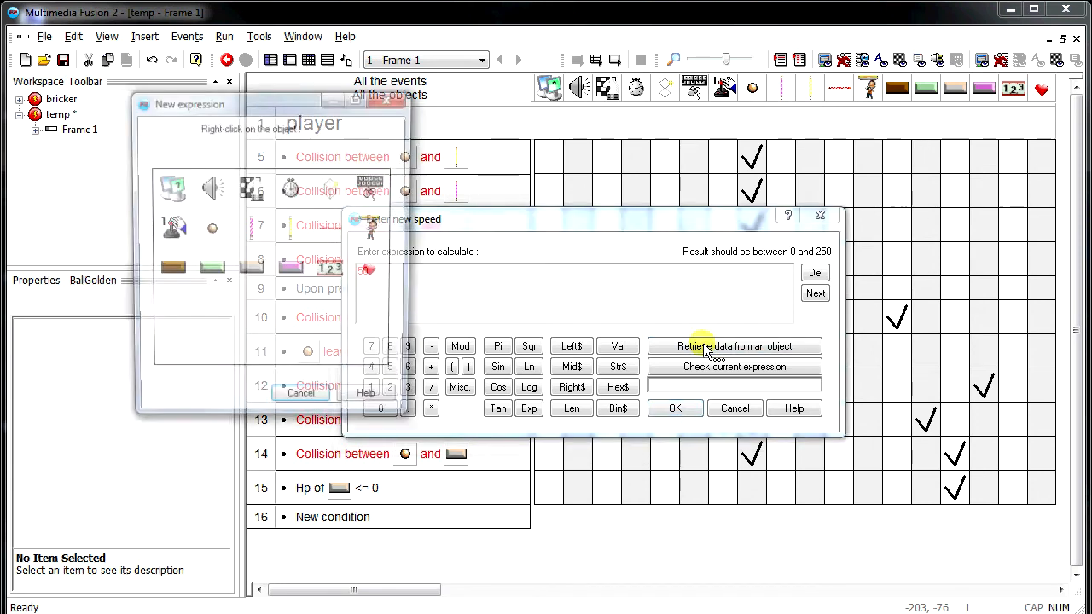
right_click(209, 229)
mouse_move(329, 244)
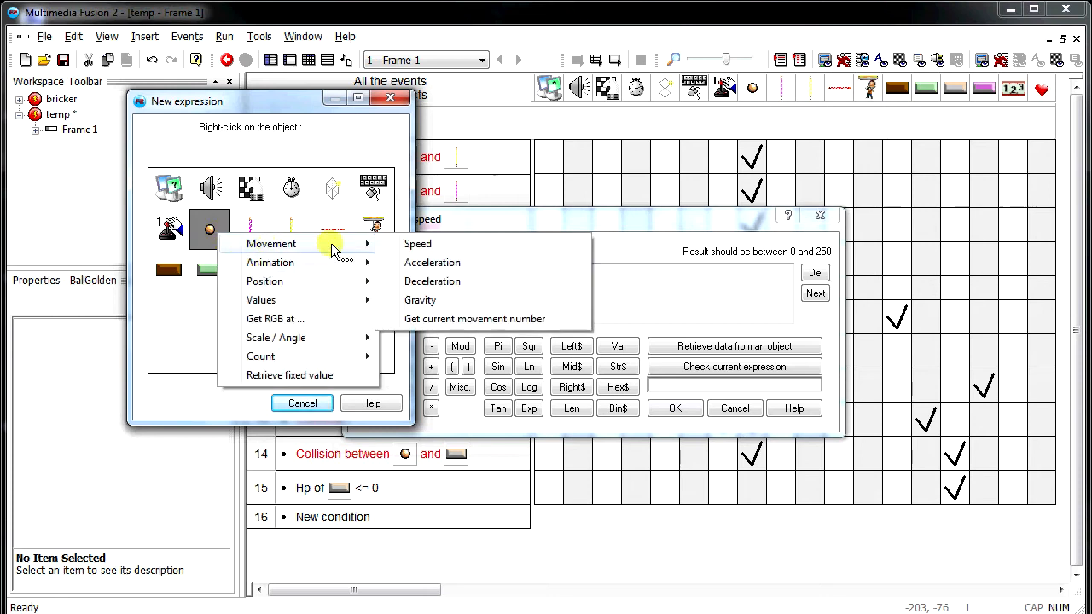
left_click(446, 241)
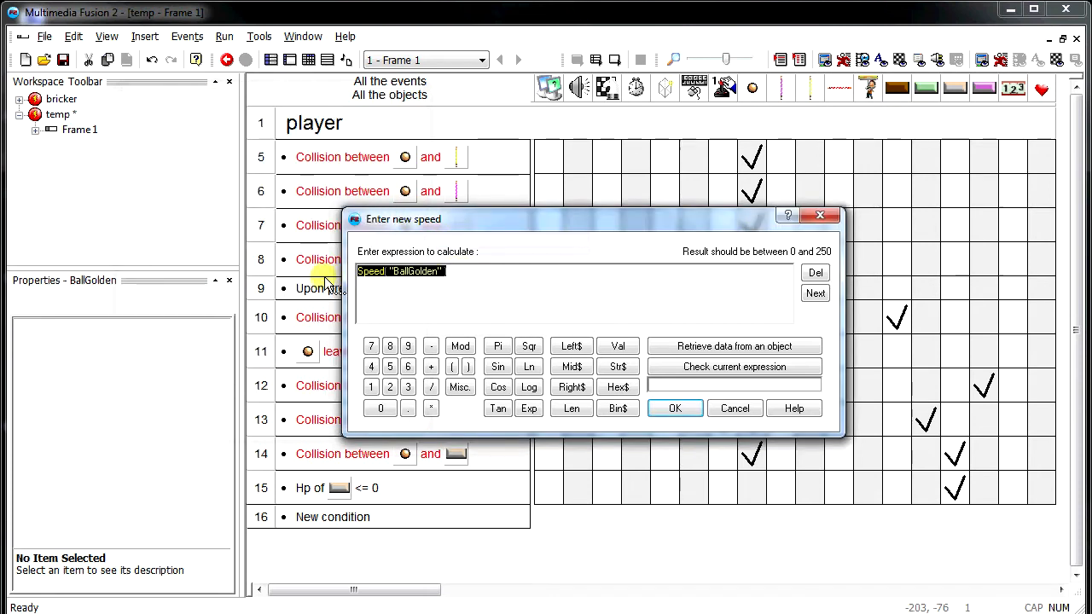
type("+1")
left_click(674, 406)
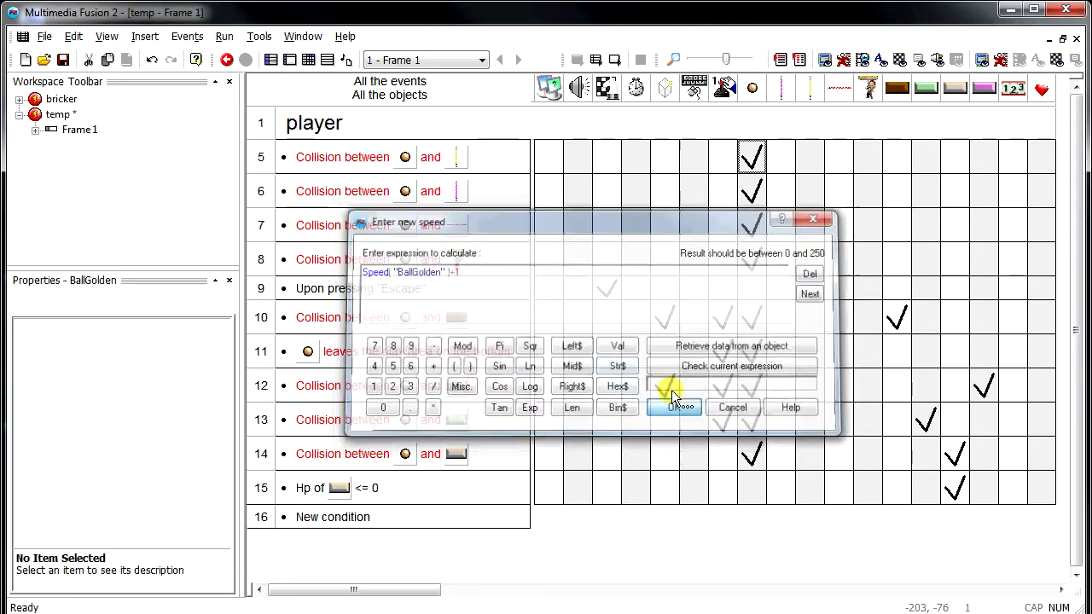
- Copy the ball's bounce and speed-increase actions from event 5 to collision events 6 through 8
mouse_move(751, 163)
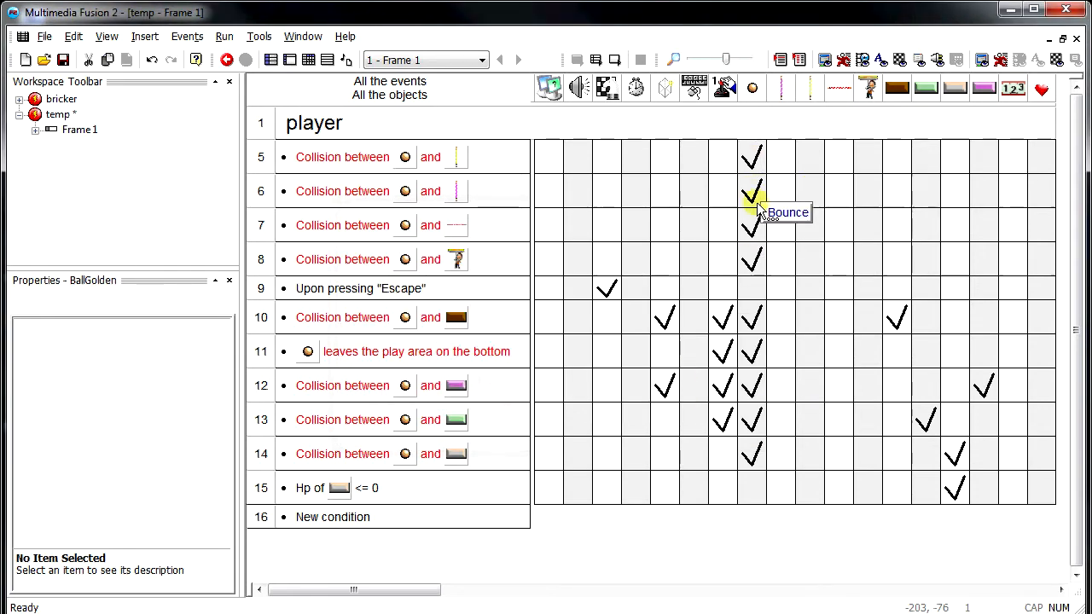
left_click(759, 261)
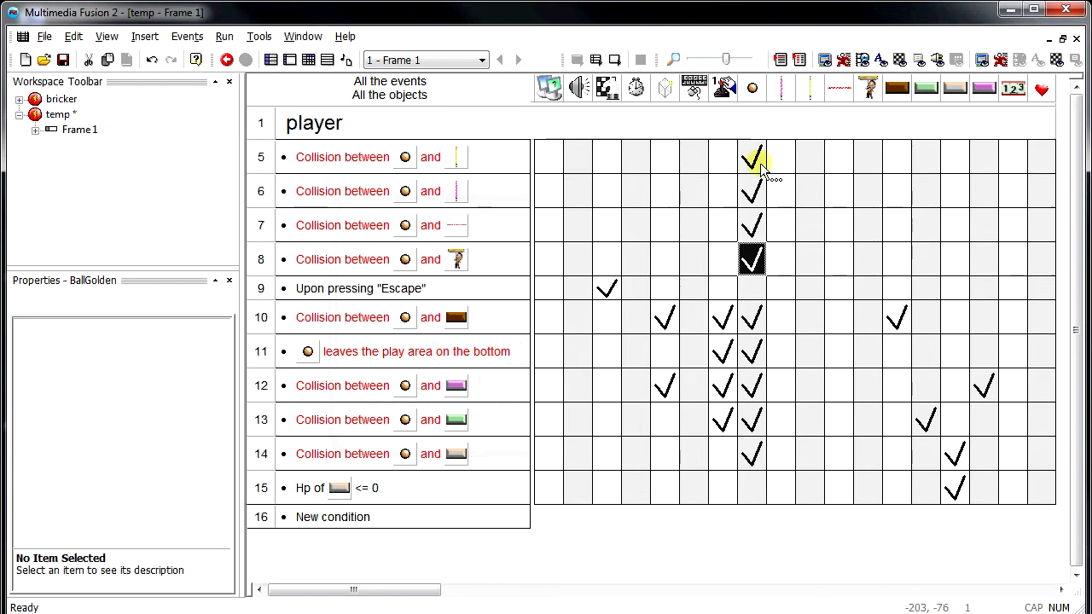
mouse_move(751, 163)
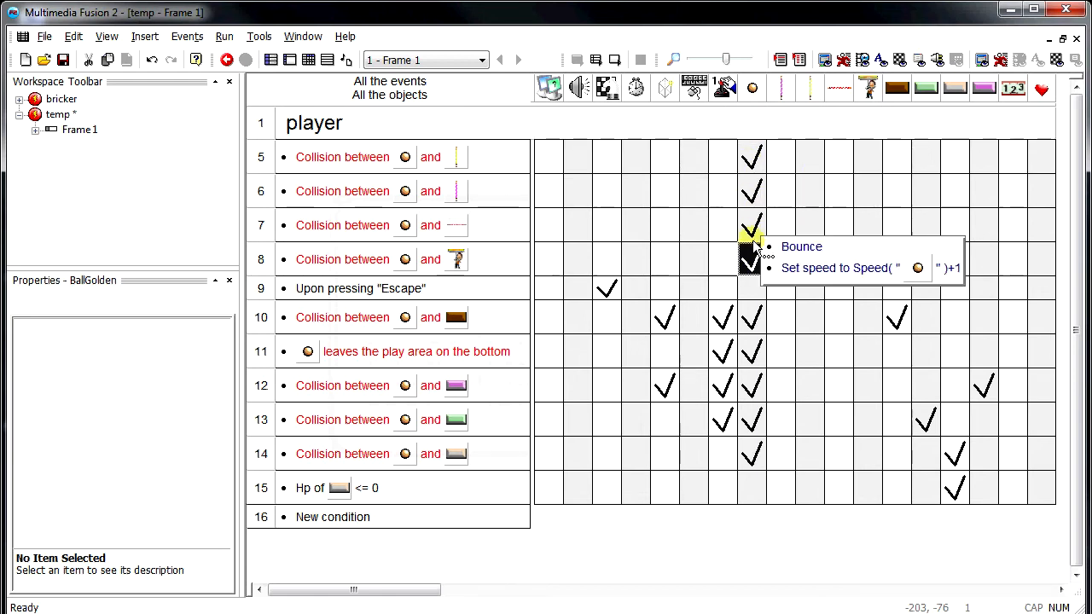
- Test-run the frame, moving the player to keep the ball in play and check how the ball accelerates with wall and paddle bounces
left_click(615, 60)
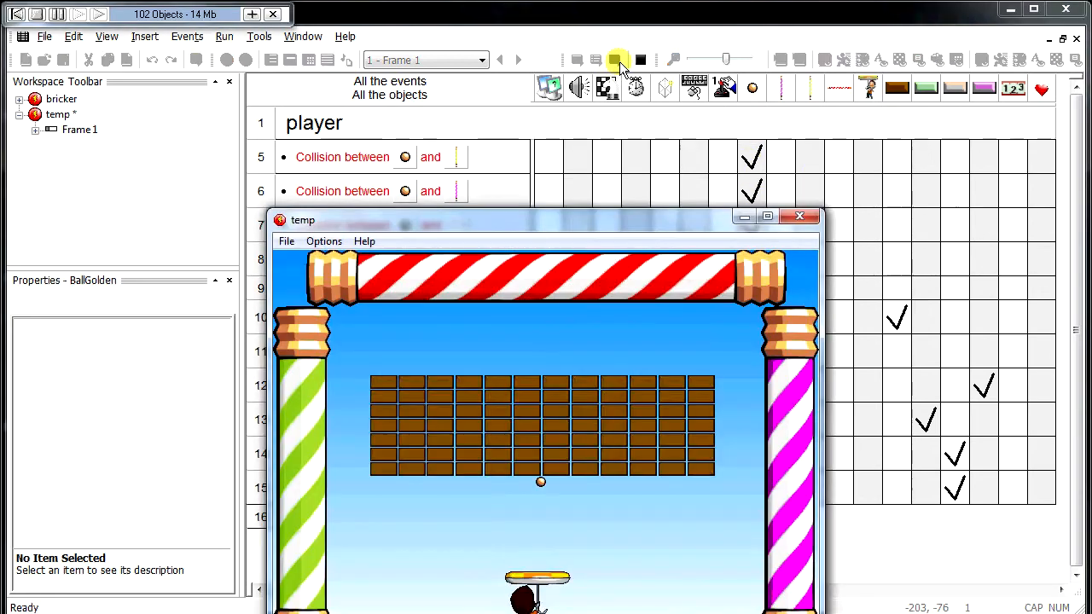
left_click_drag(560, 218, 565, 63)
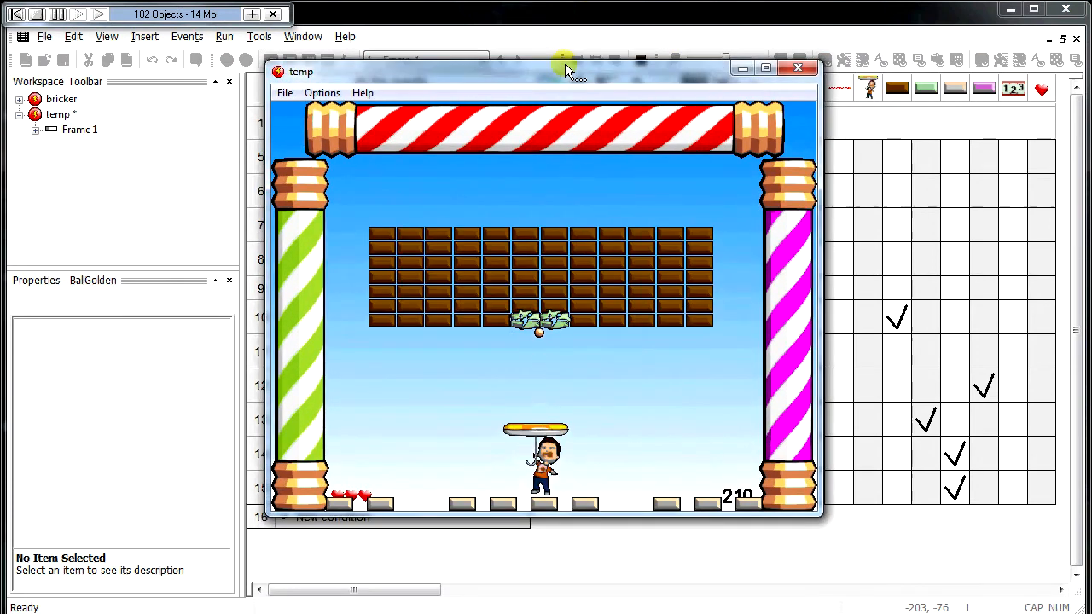
key("Right")
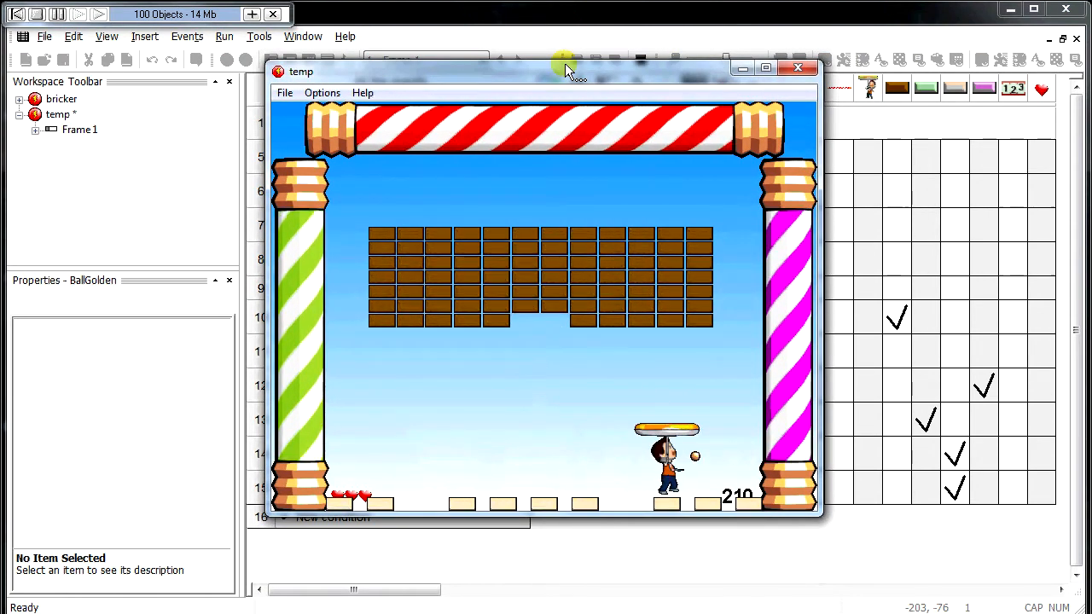
key("Left")
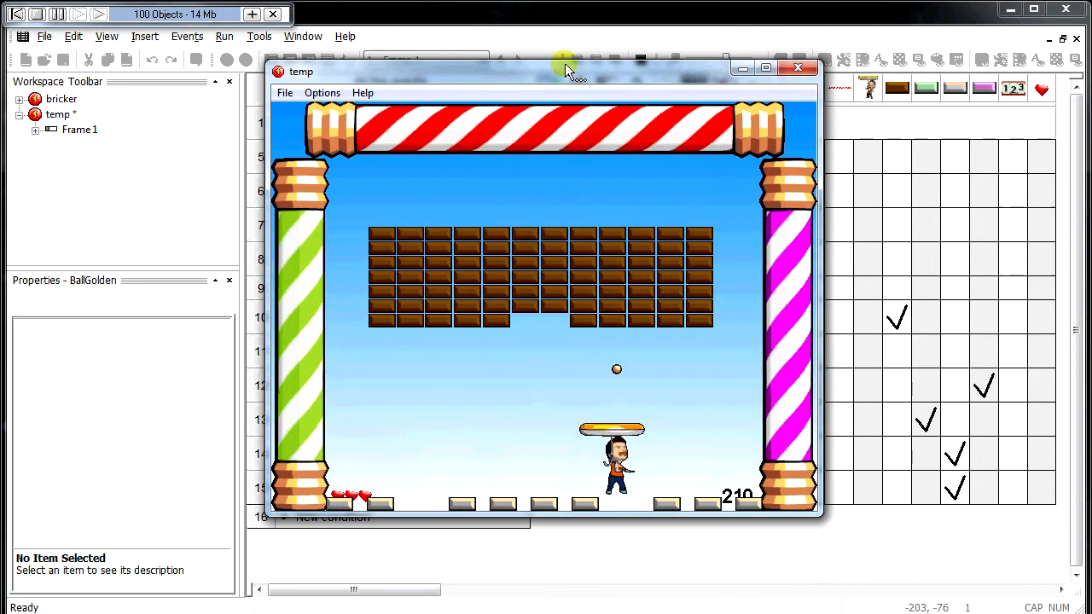
key("Left")
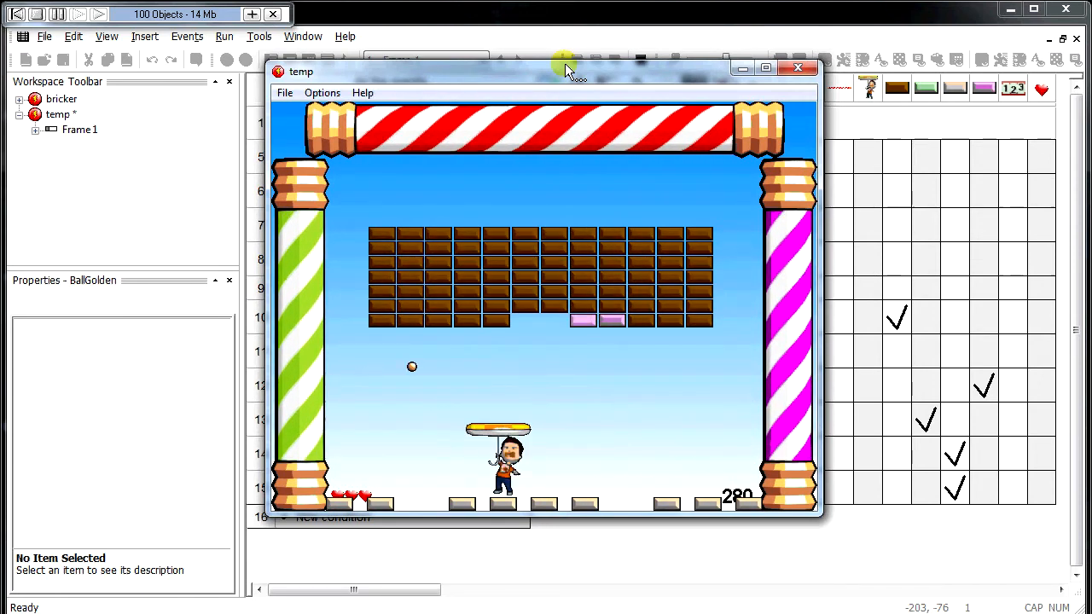
key("Right")
key("Right")
key("Left")
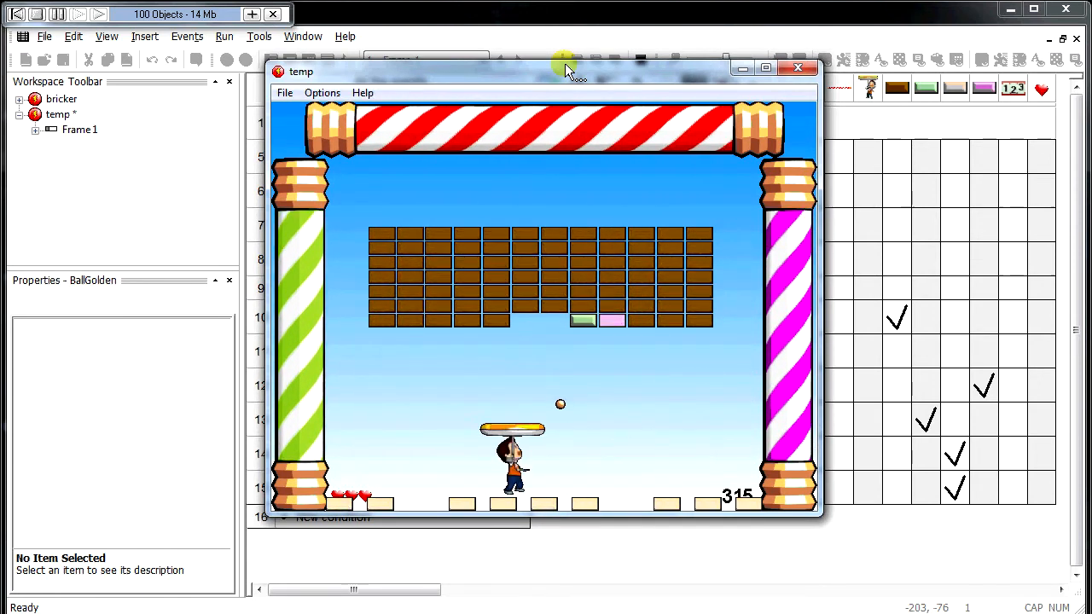
key("Right")
key("Right")
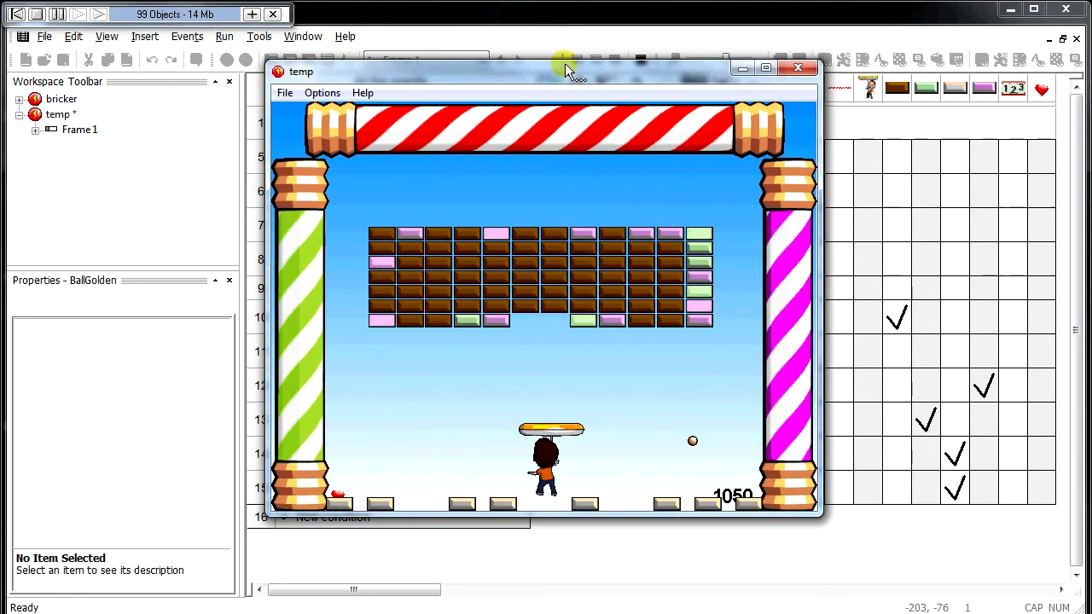
key("Right")
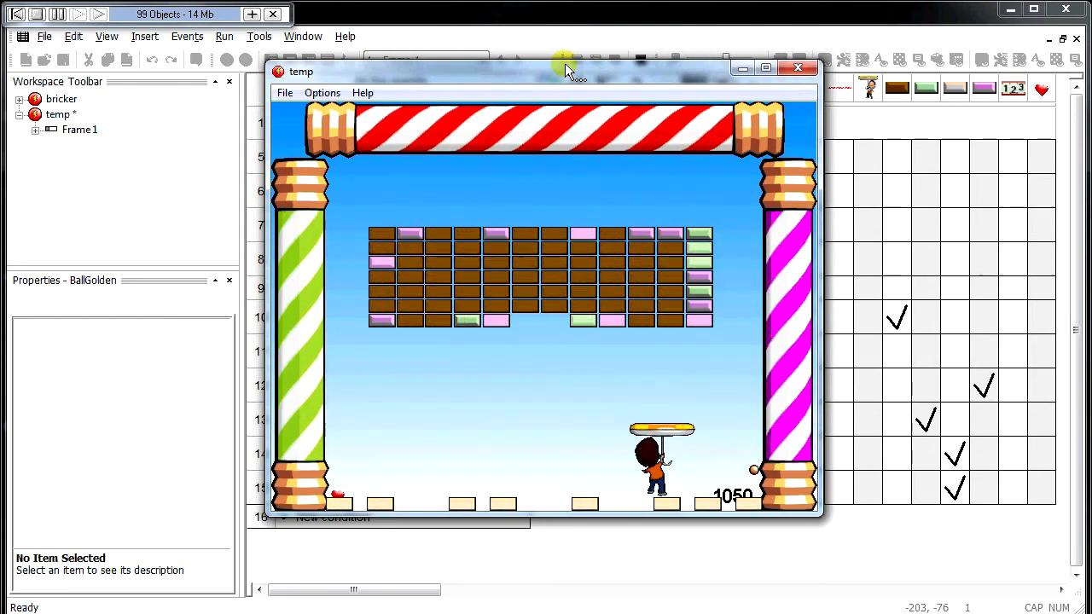
key("Left")
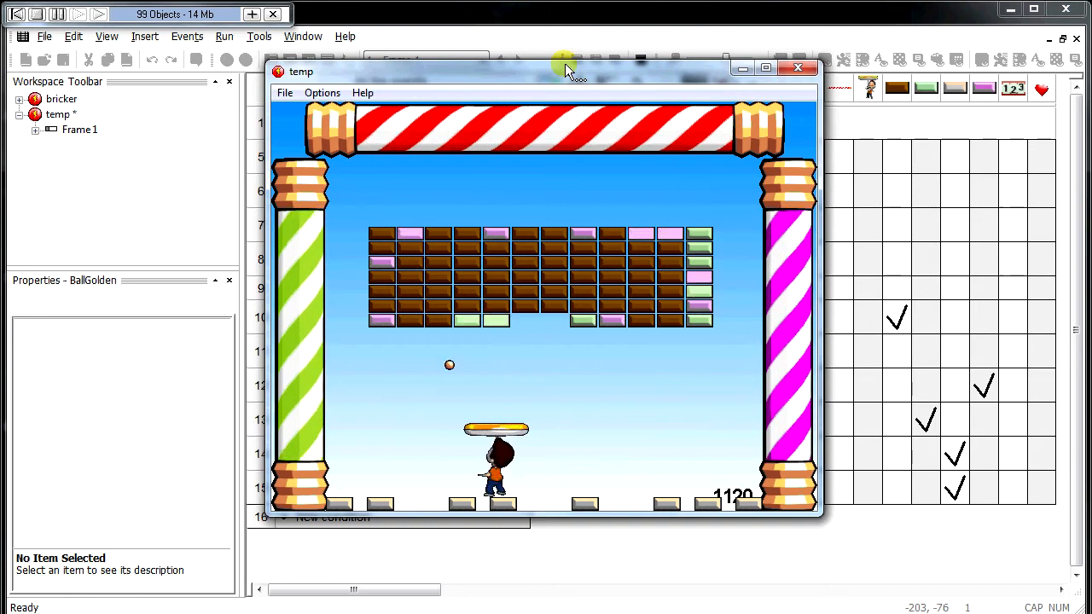
key("Left")
key("Left")
key("Right")
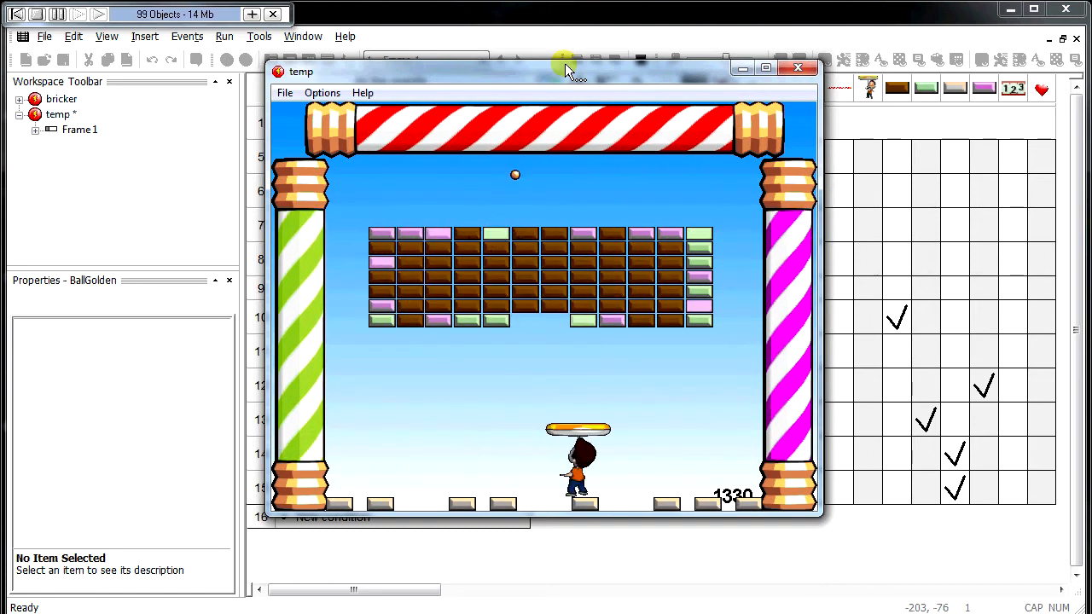
key("Right")
key("Left")
key("Right")
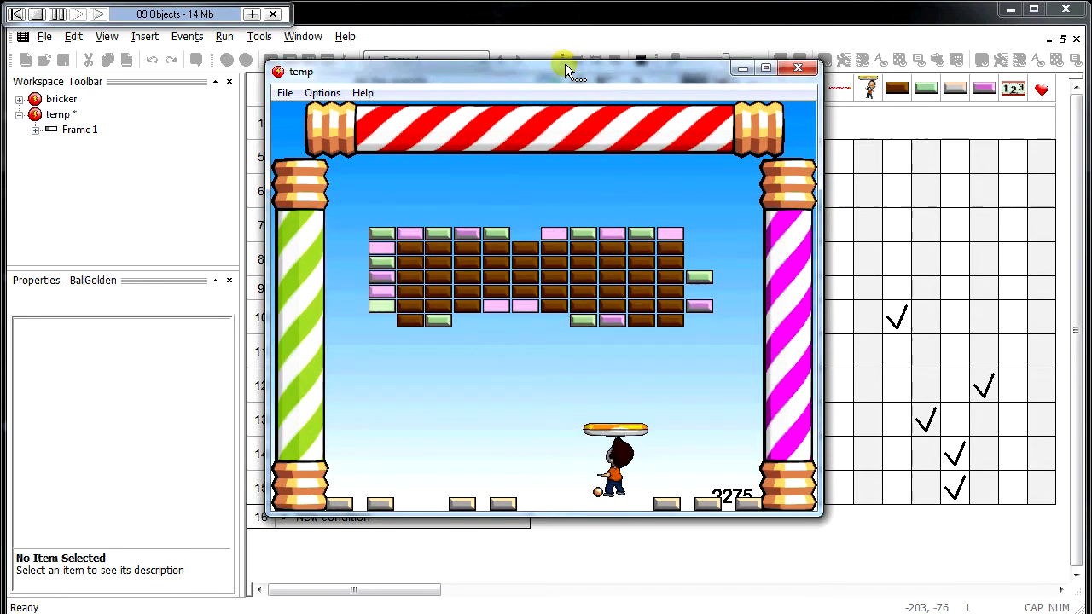
key("Left")
key("Right")
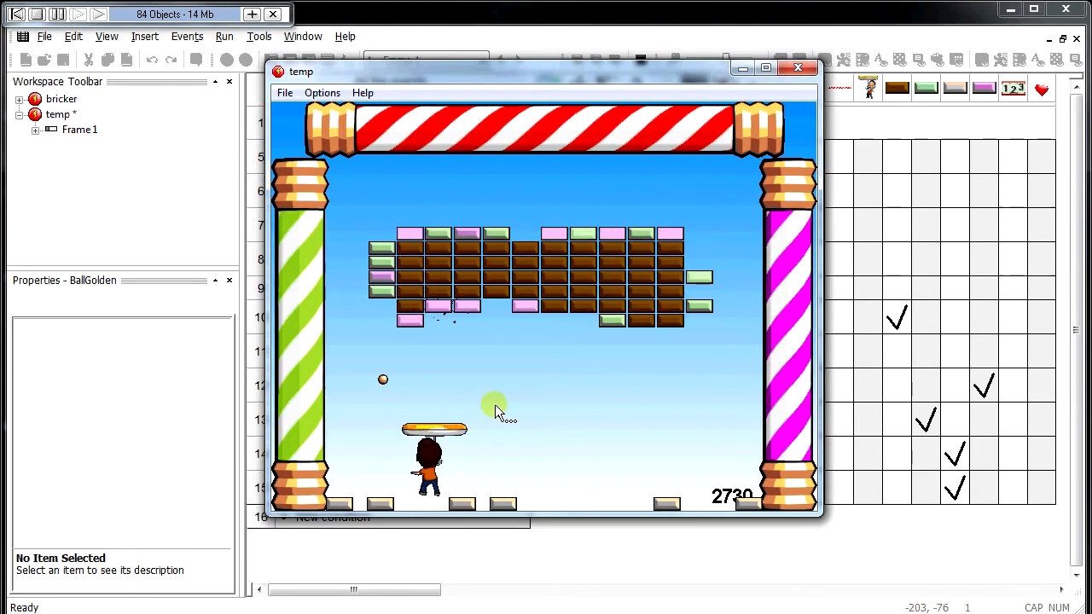
left_click(798, 69)
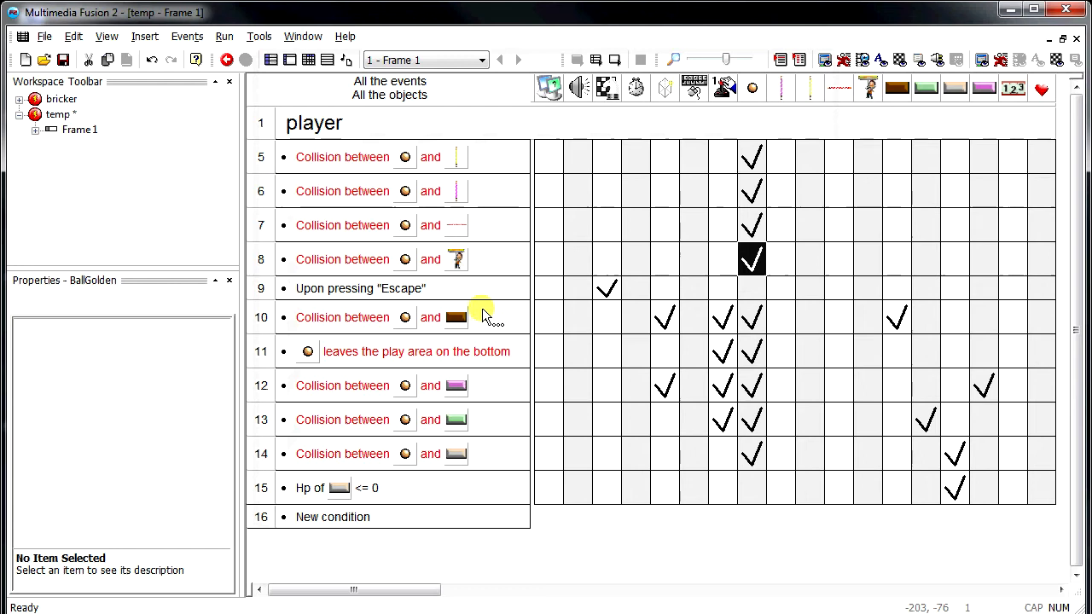
- Add a Set Speed action of 40 for the golden ball to the event where it leaves the play area on the bottom
left_click(248, 361)
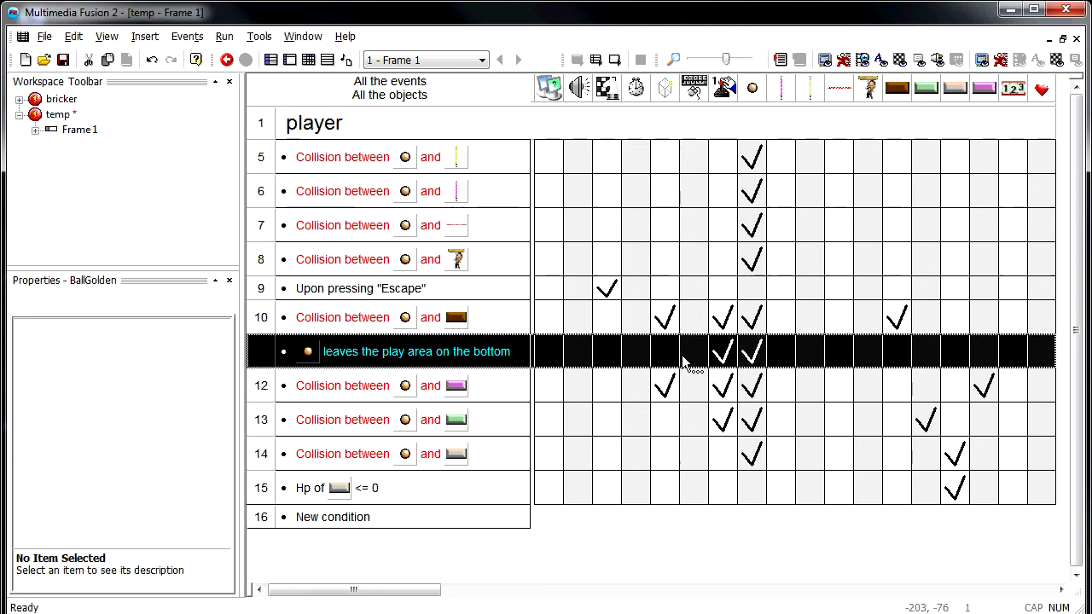
mouse_move(757, 362)
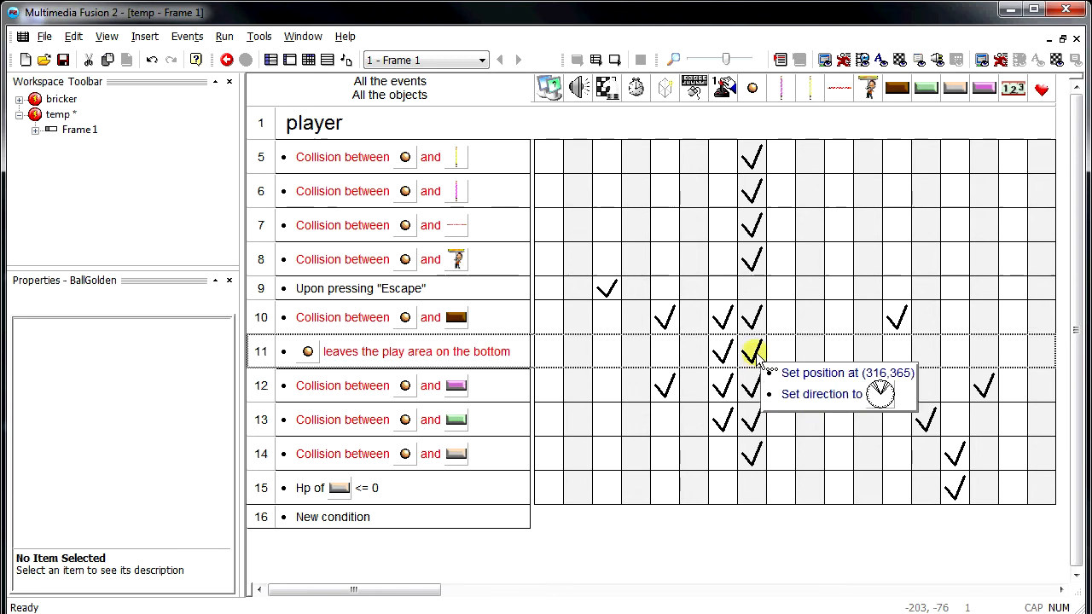
right_click(757, 359)
mouse_move(806, 366)
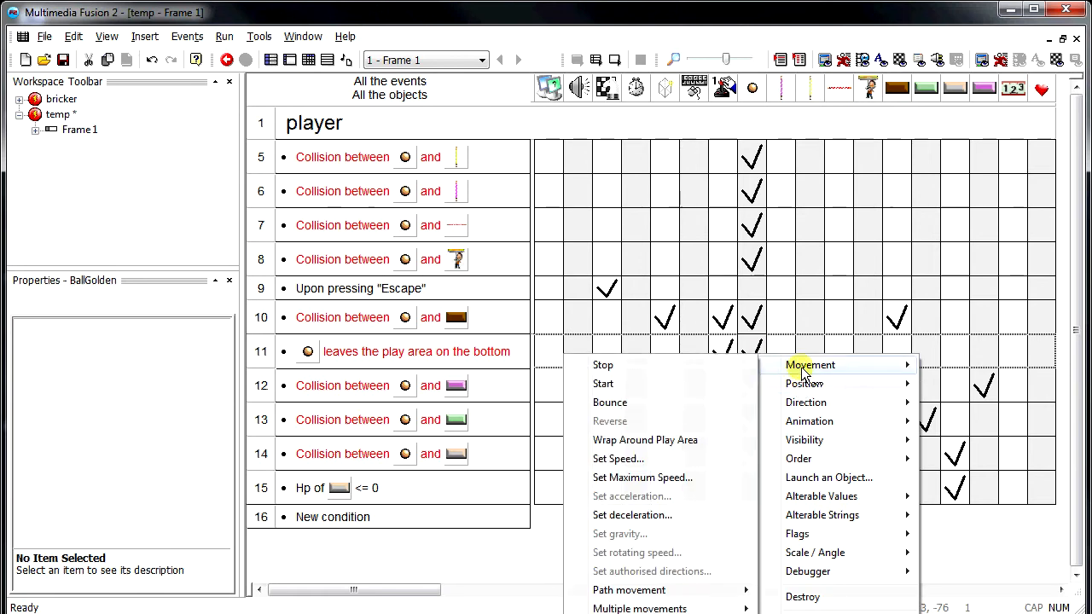
left_click(623, 459)
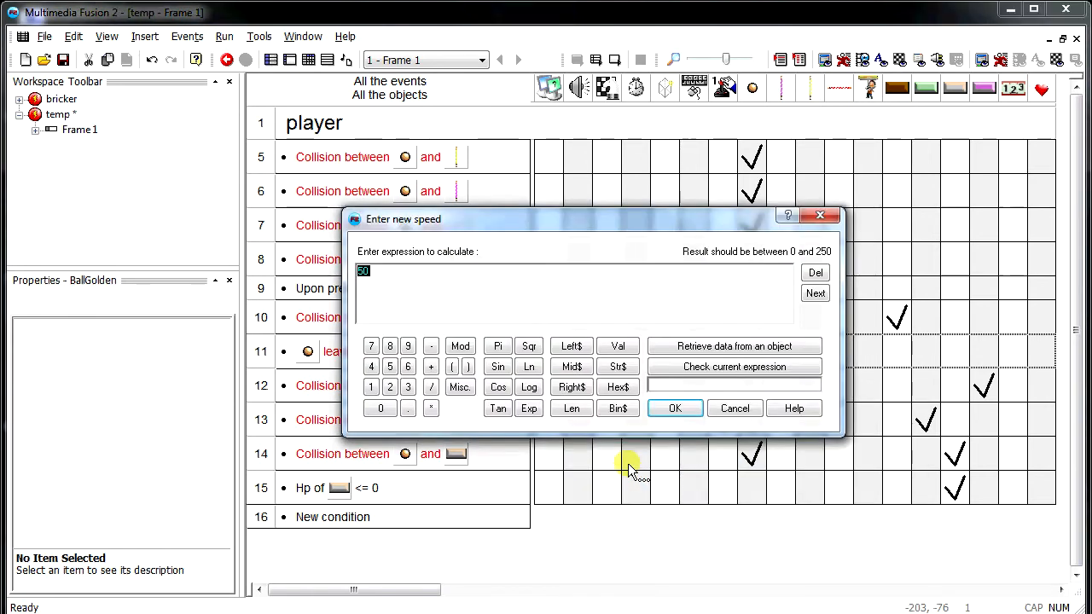
key("Return")
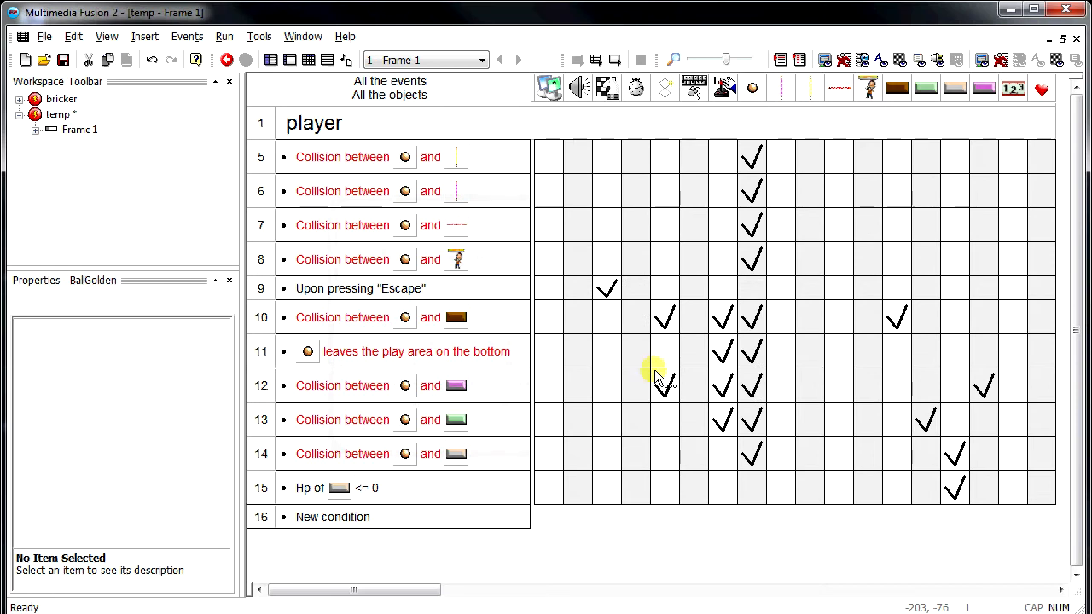
mouse_move(757, 355)
left_click(757, 355)
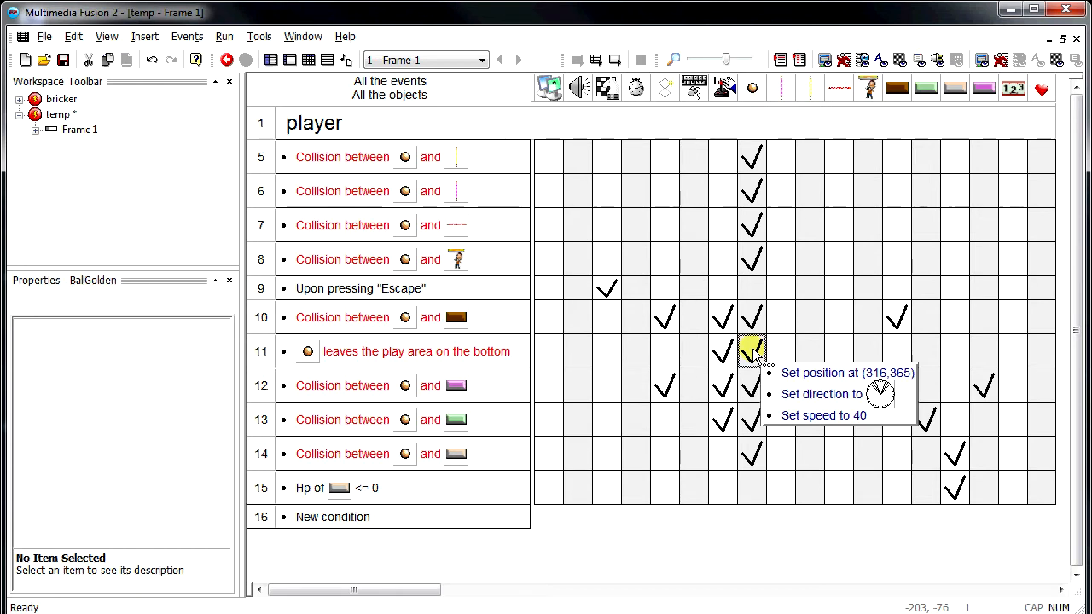
left_click(757, 355)
- Insert an Active object in the frame above the upper-left end of the brick block and give it Eight Directions movement
key("ctrl+m")
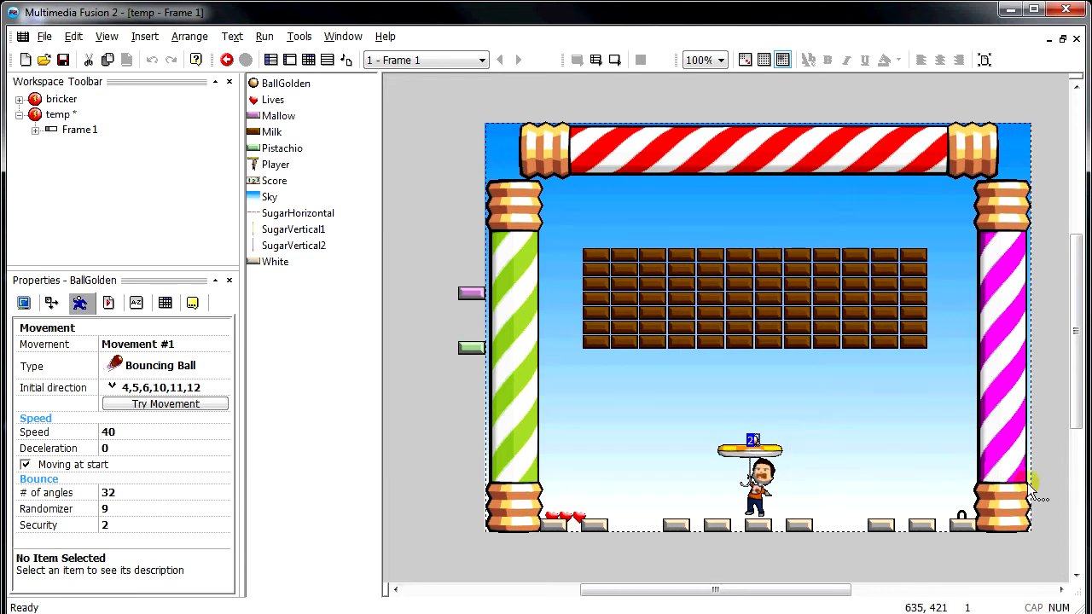
right_click(414, 219)
left_click(459, 248)
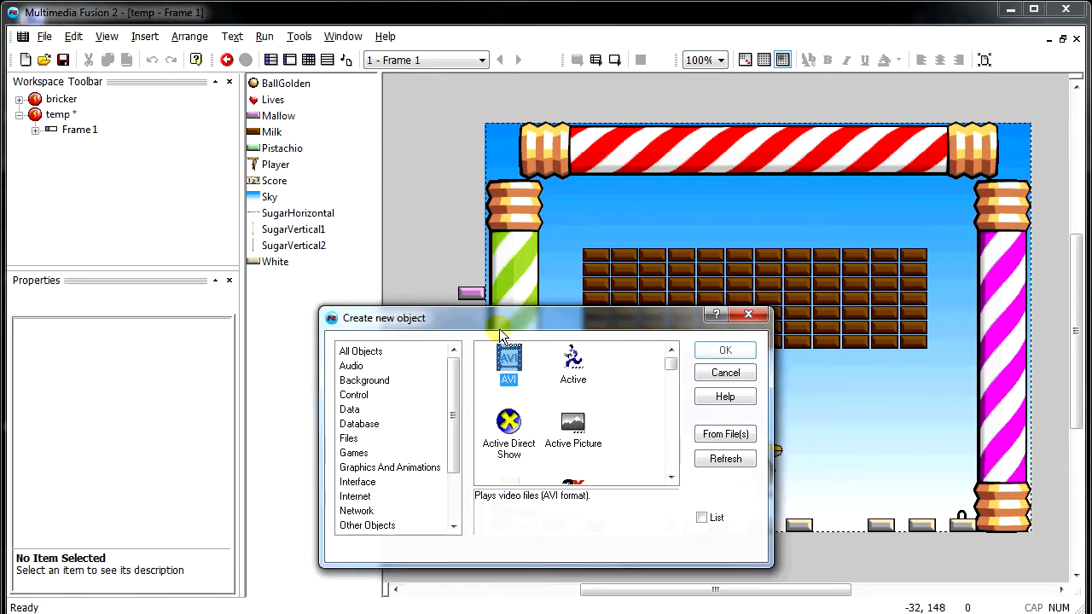
left_click(574, 367)
double_click(573, 367)
left_click(569, 216)
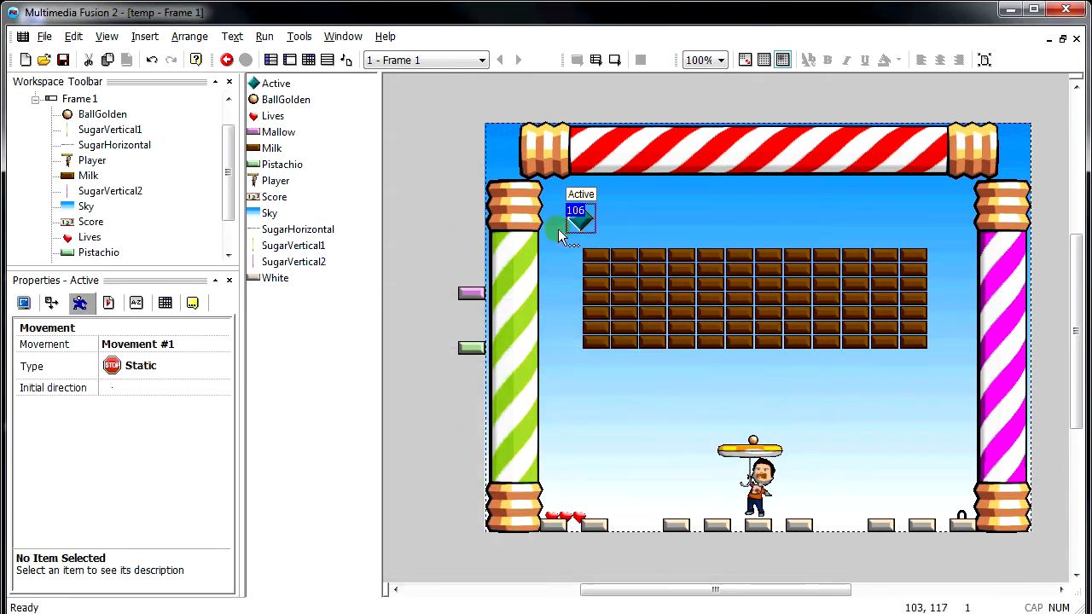
left_click(189, 367)
left_click(151, 481)
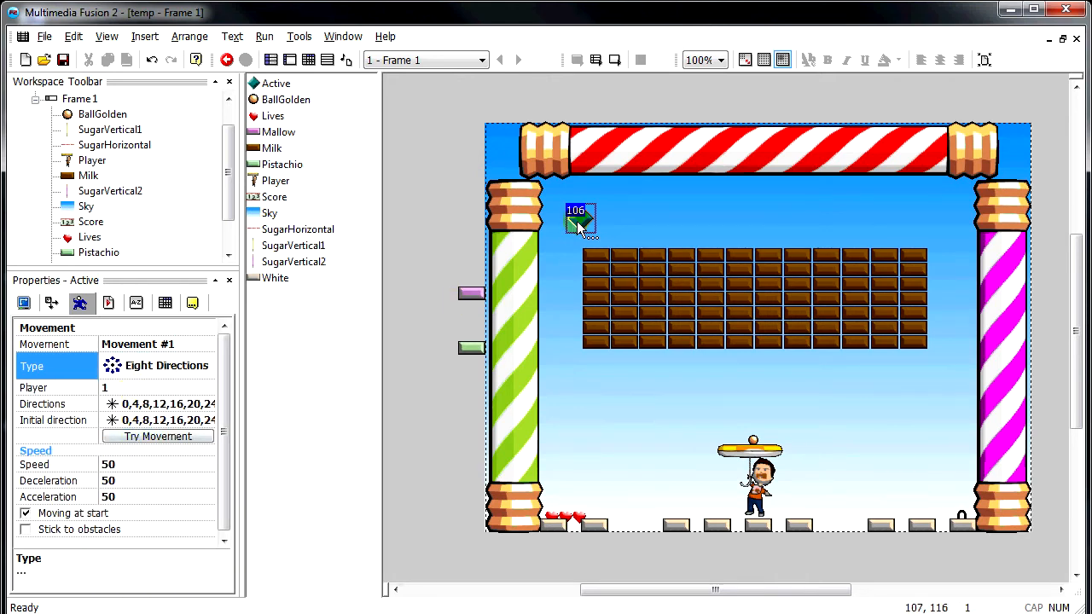
- Restrict the Active object's Eight Directions movement to left and right only, and assign it to player 2
left_click(170, 406)
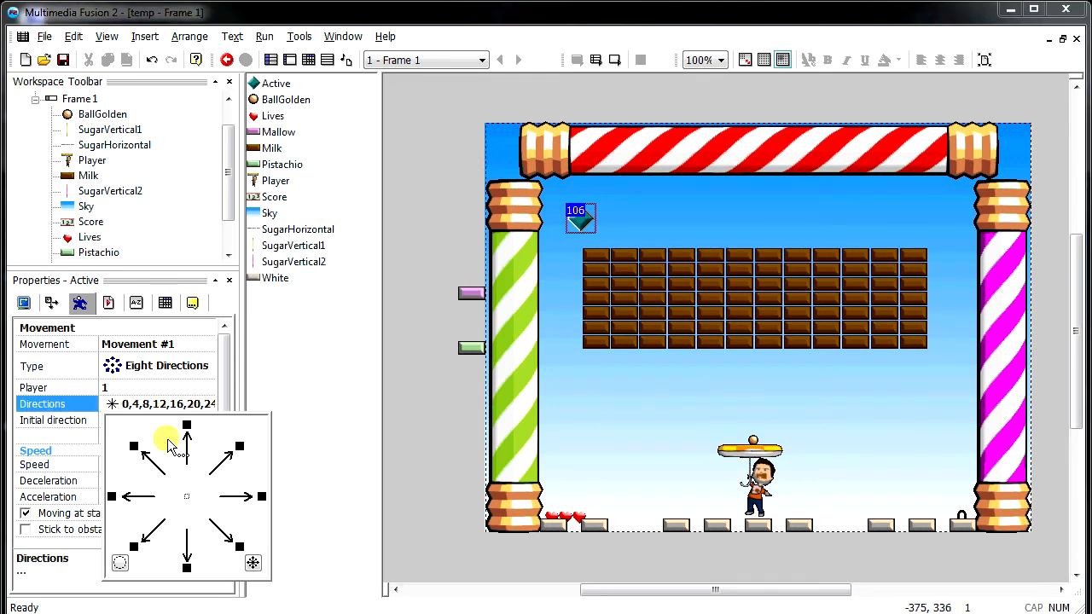
left_click(112, 496)
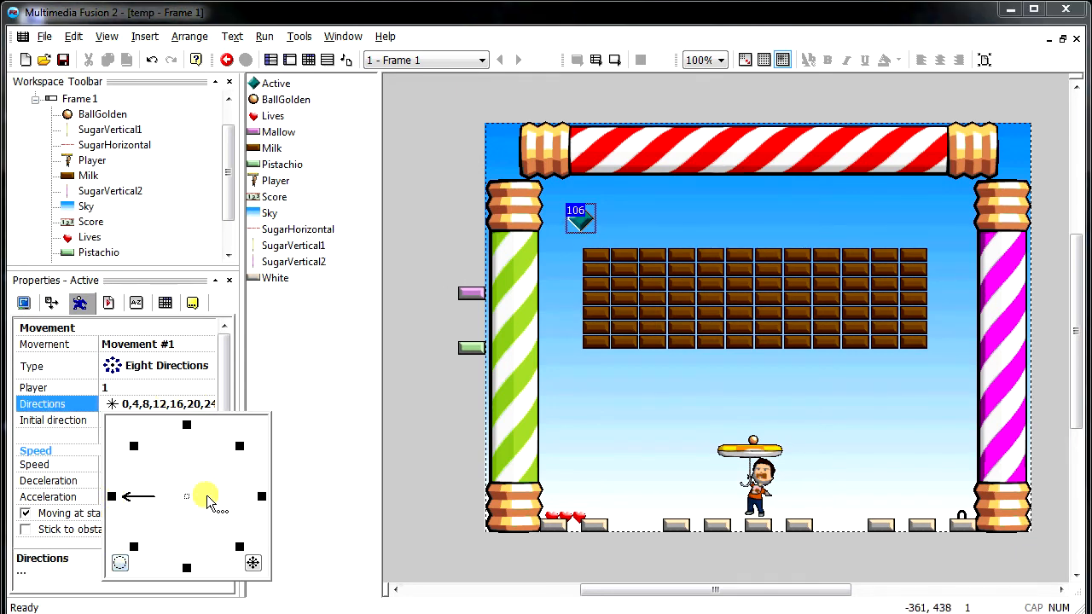
left_click(262, 497)
left_click(195, 389)
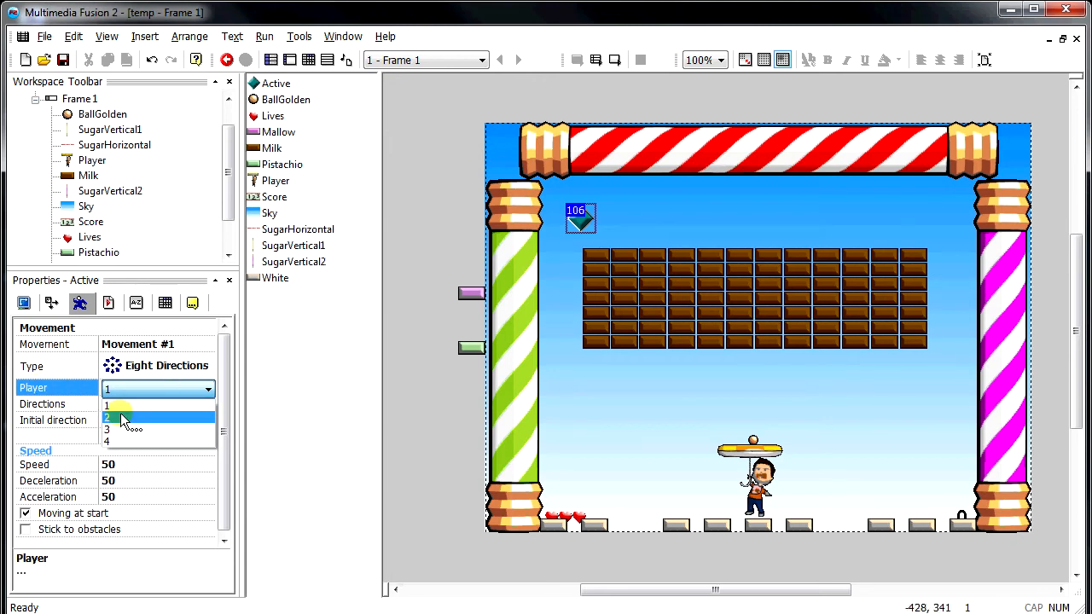
left_click(124, 418)
- Open the temp application's default player controls and examine player 1's keyboard setup without changing it
scroll(225, 139, "up", 2)
left_click(56, 115)
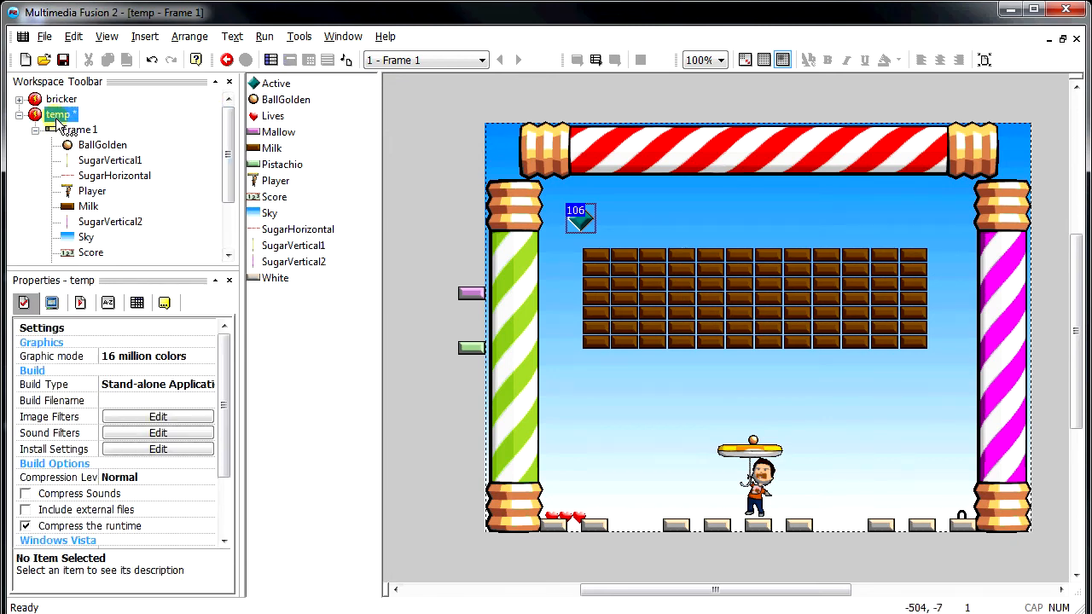
left_click(79, 304)
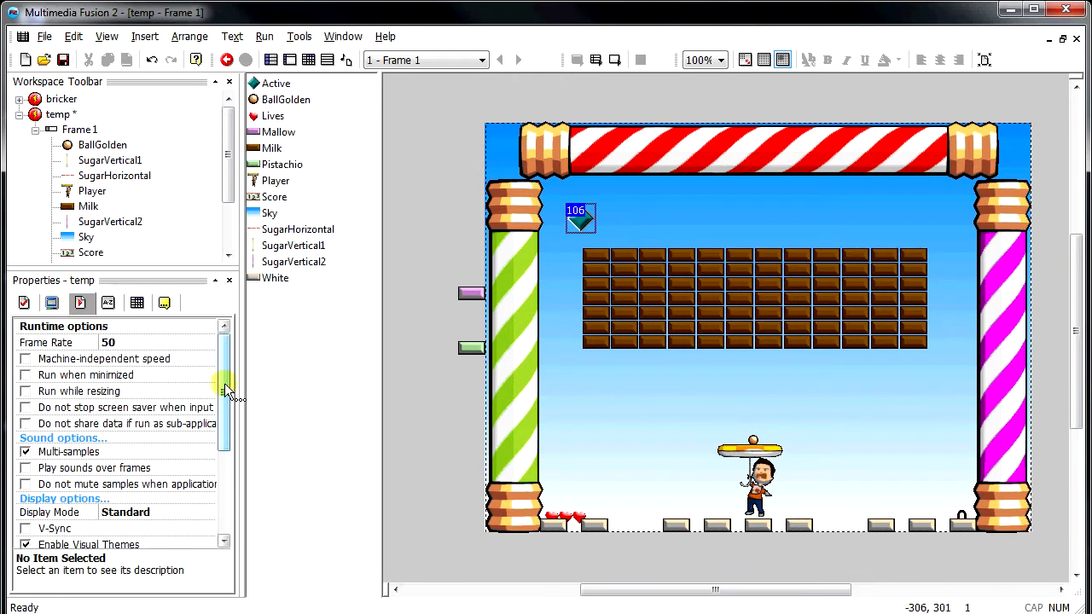
left_click_drag(224, 384, 227, 472)
left_click(46, 450)
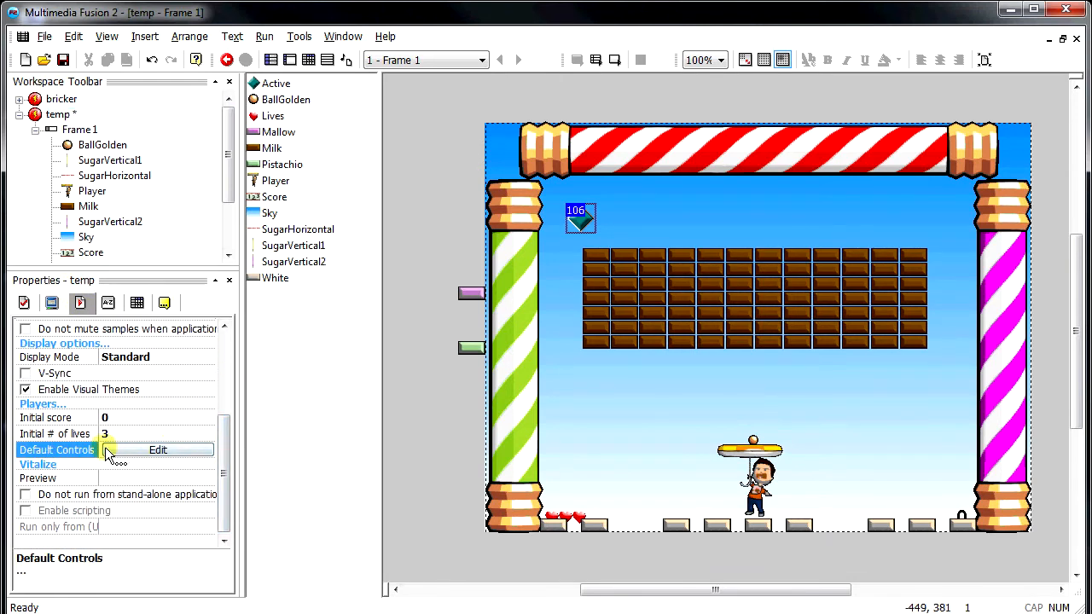
left_click(158, 450)
left_click(567, 342)
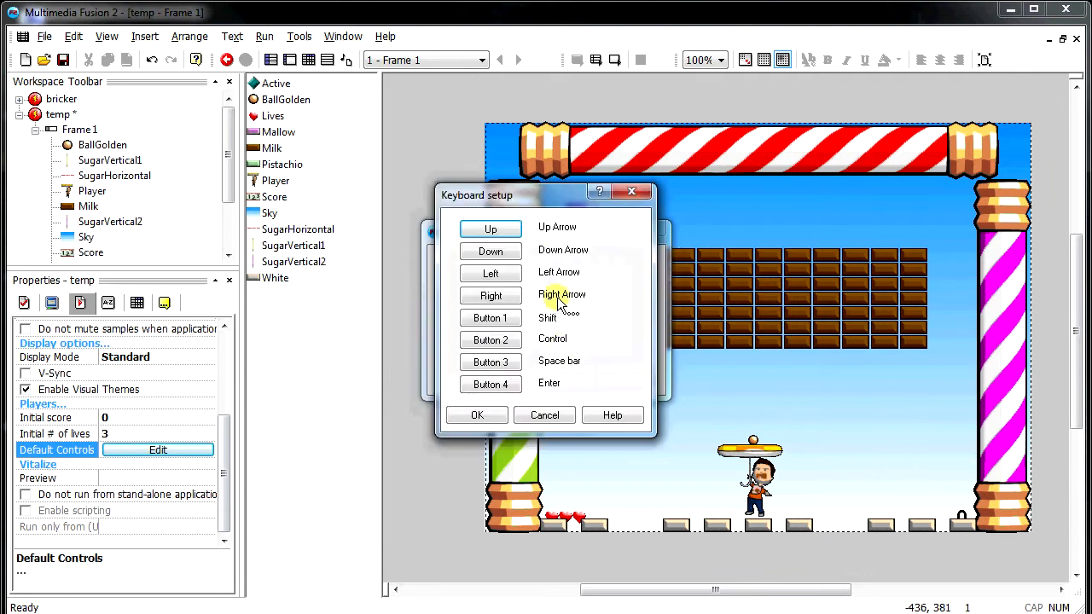
left_click(538, 415)
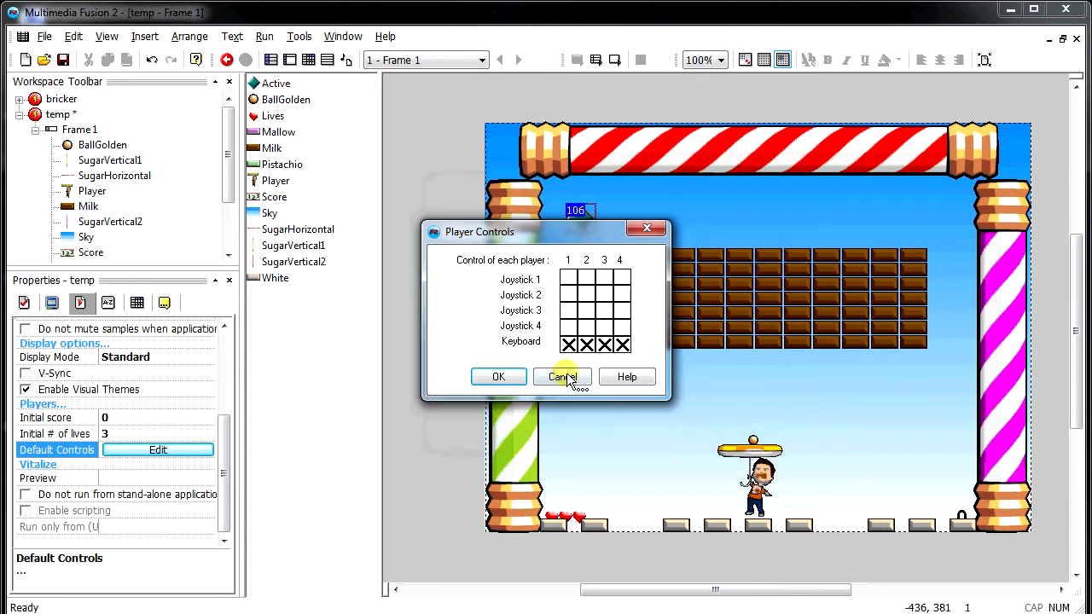
- Assign player 2's keyboard directions: W for Up, S for Down, A for Left and D for Right
left_click(586, 343)
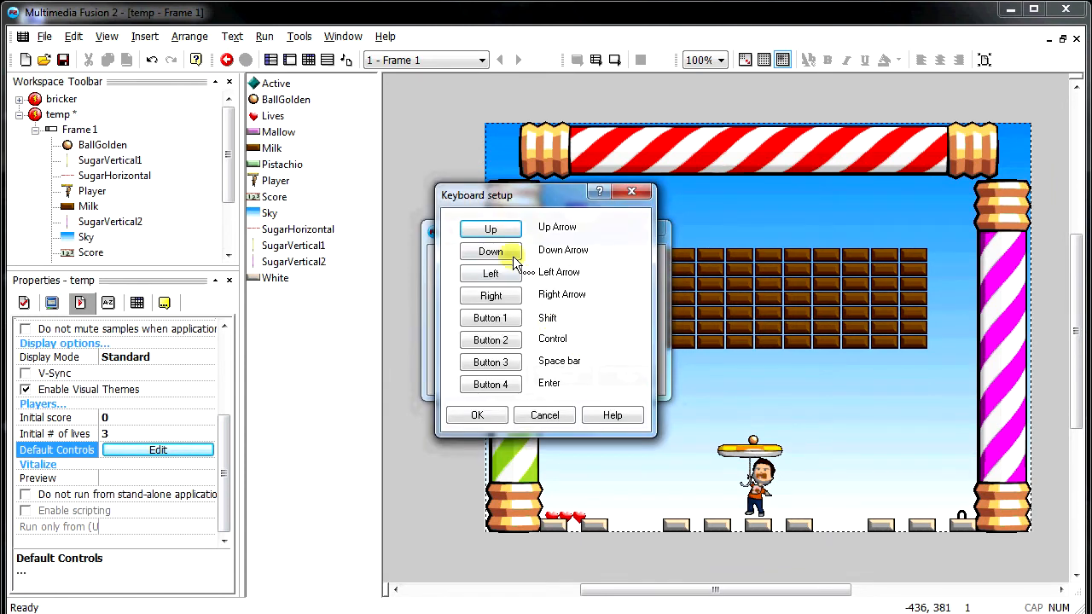
left_click(499, 232)
key("e")
left_click(491, 229)
key("w")
left_click(505, 274)
key("a")
left_click(511, 294)
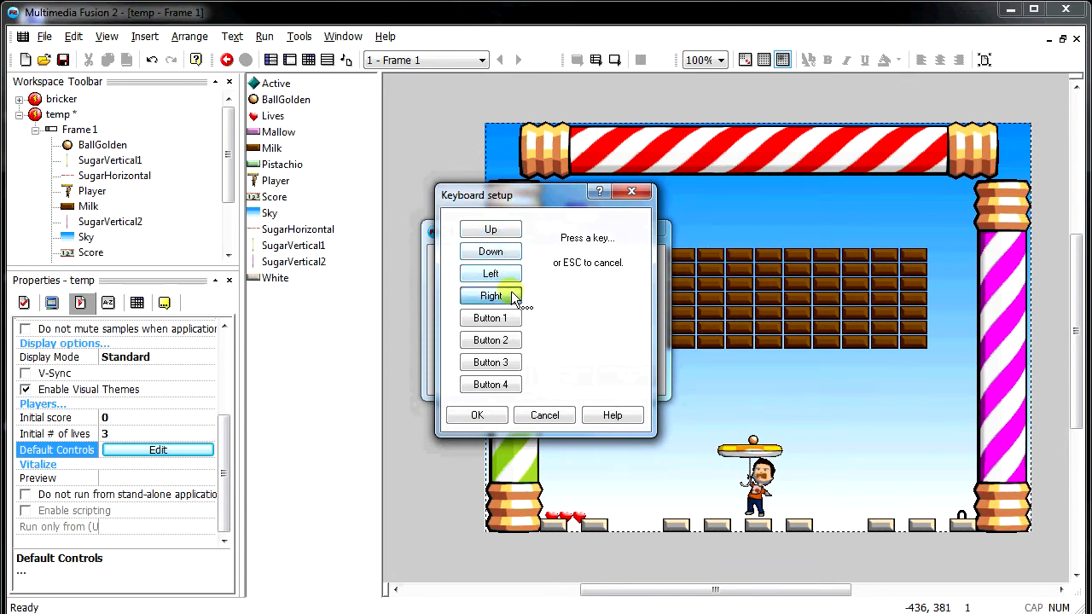
key("d")
- Assign the Space bar to player 2's Buttons 1, 2 and 4, and accept the player controls
left_click(510, 320)
key("space")
left_click(512, 339)
key("space")
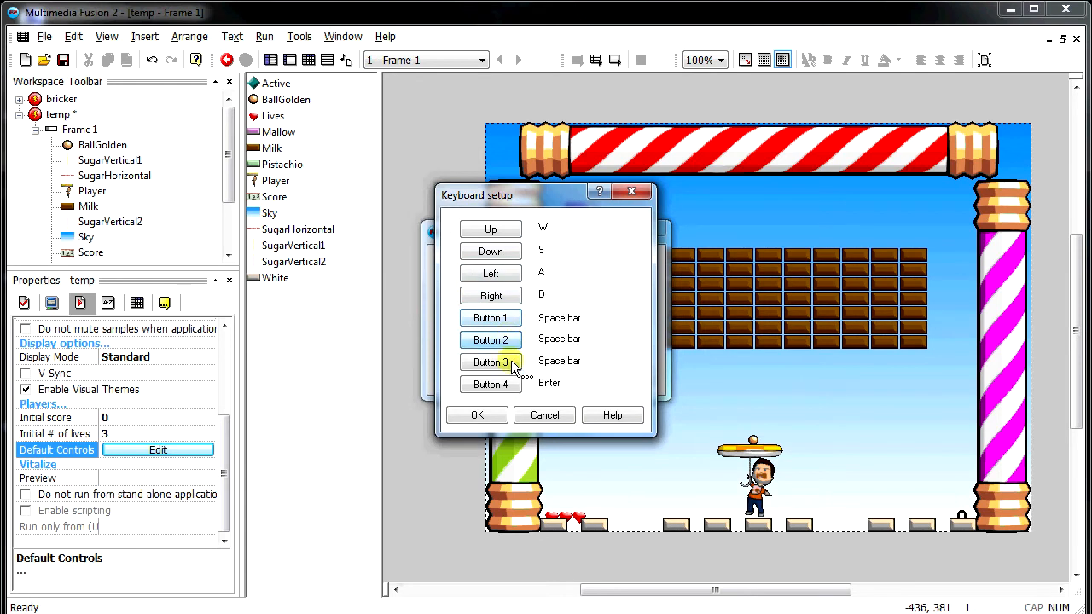
left_click(510, 385)
key("space")
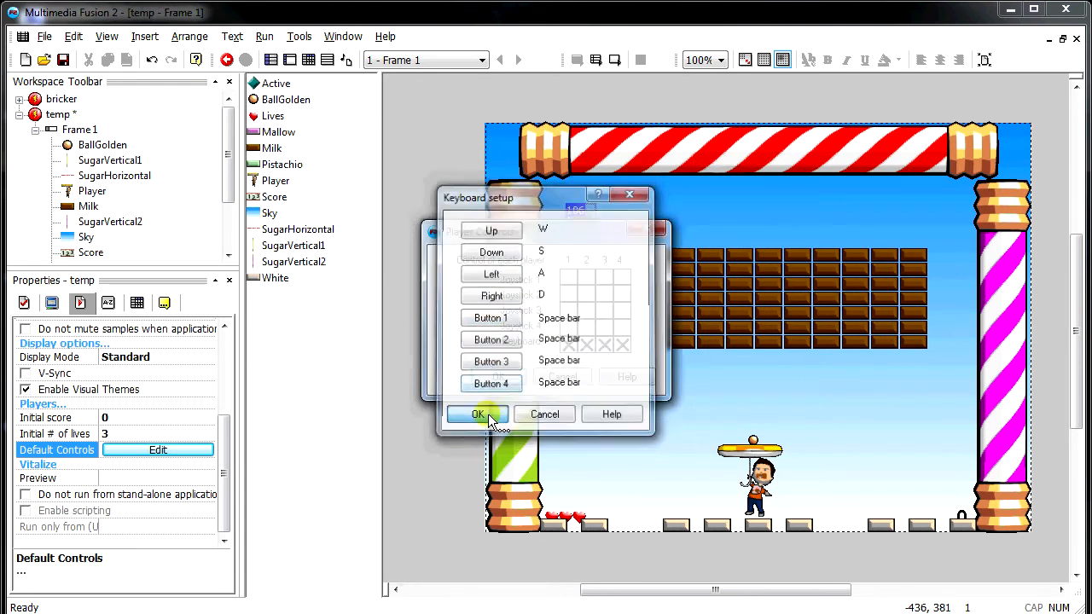
left_click(486, 415)
left_click(498, 380)
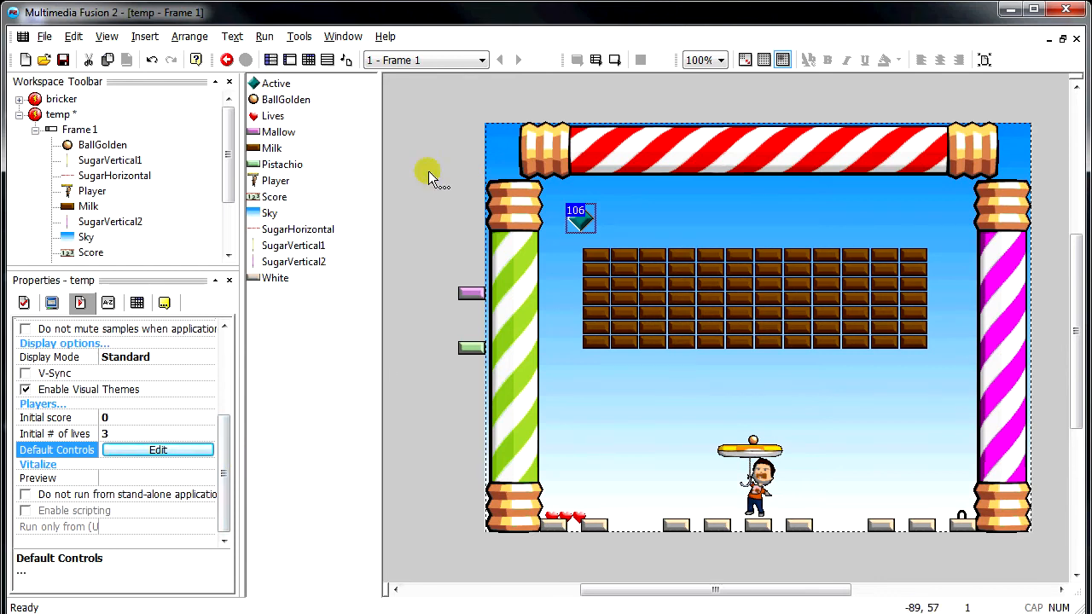
- Centre the Active object's hot spot and place its action point just below the diamond at 16, 34
double_click(579, 223)
left_click(356, 275)
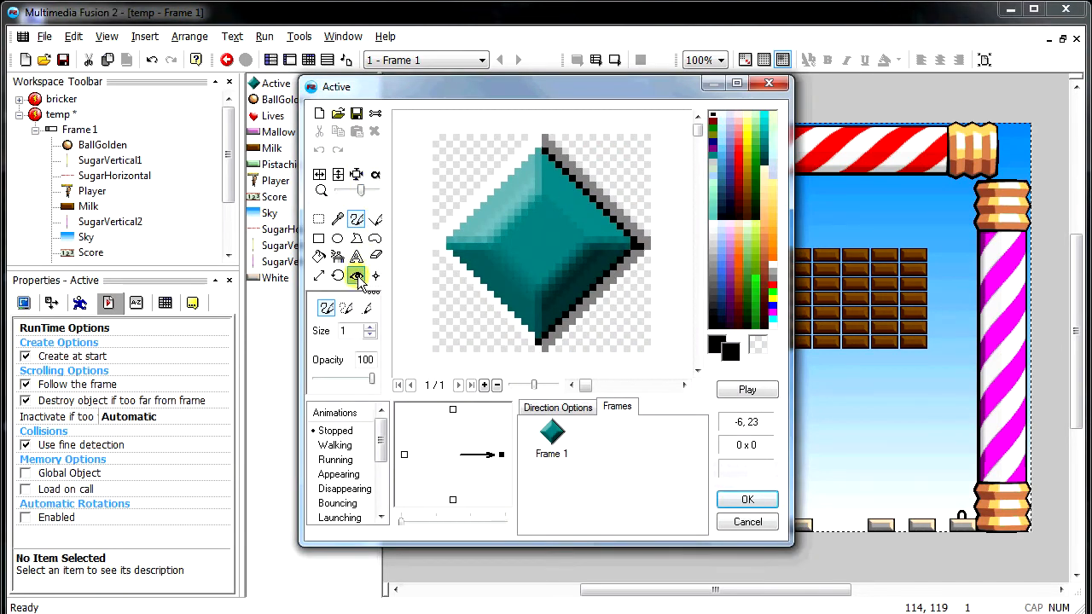
left_click(345, 377)
left_click(376, 275)
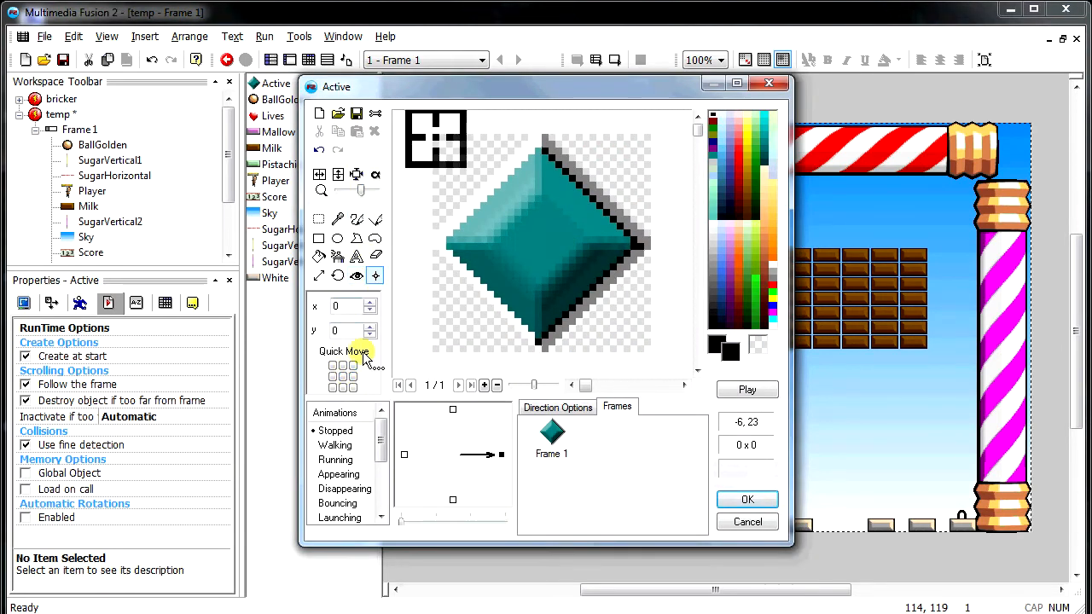
left_click(539, 372)
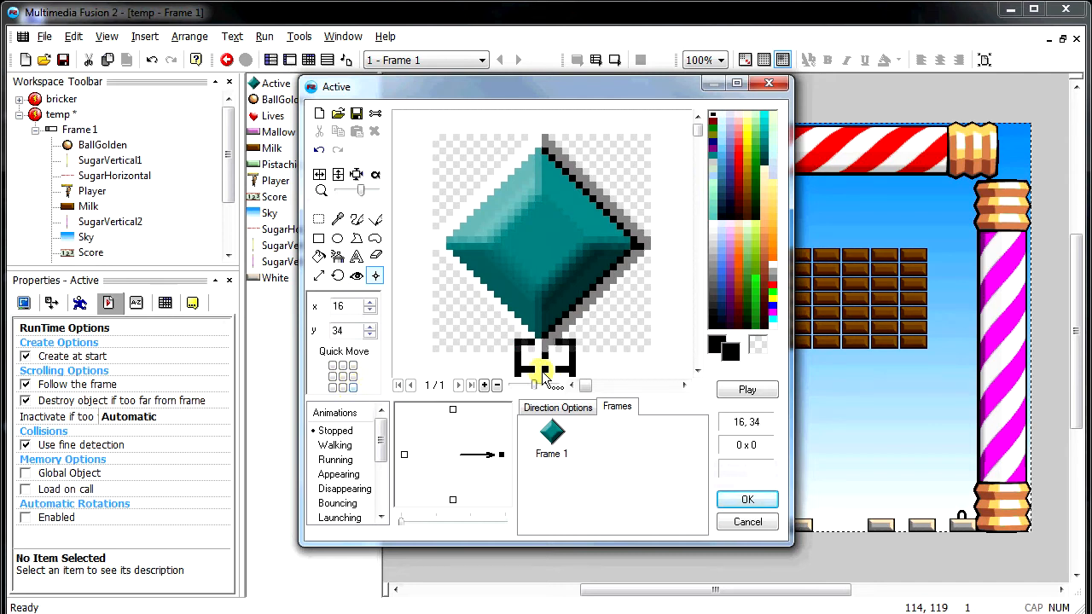
left_click(758, 502)
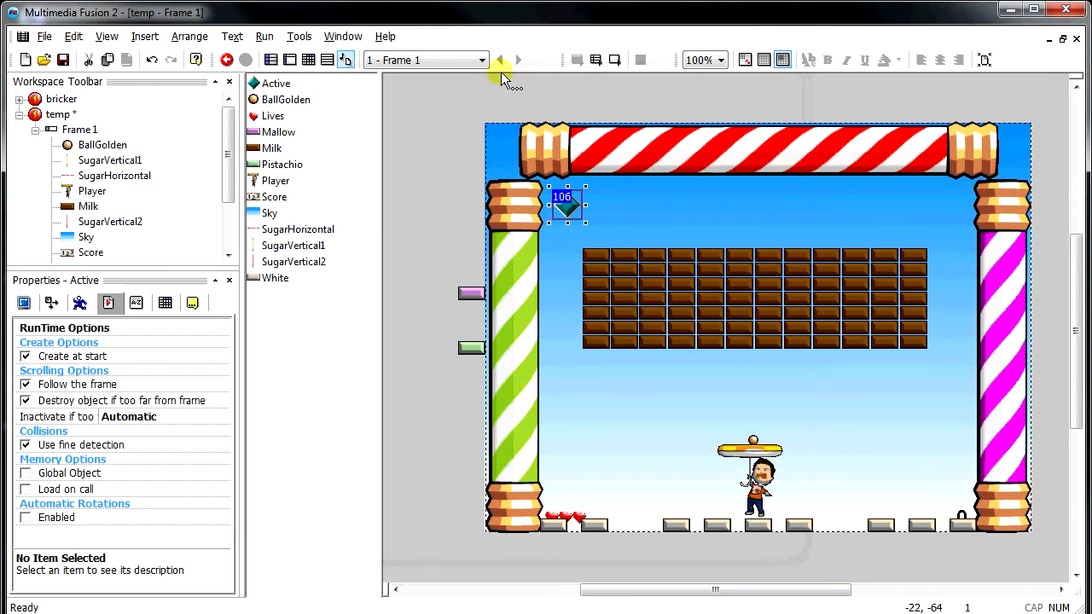
- Test-run the frame to check how far the Active object can travel sideways
left_click(614, 61)
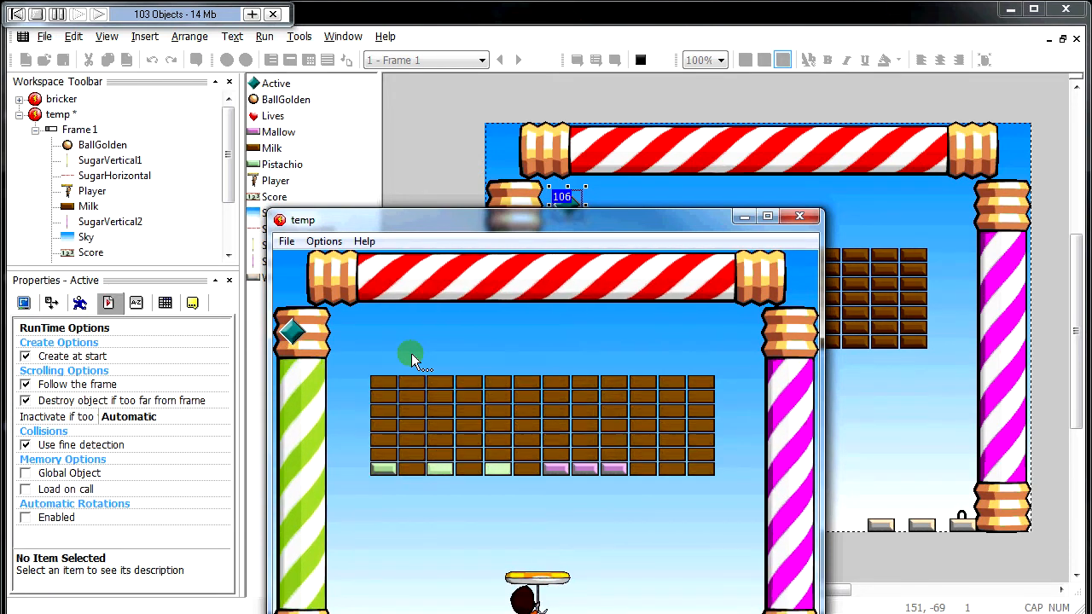
left_click(808, 216)
- Add an event with the condition that the Active object's X position is lower than 100
left_click(326, 63)
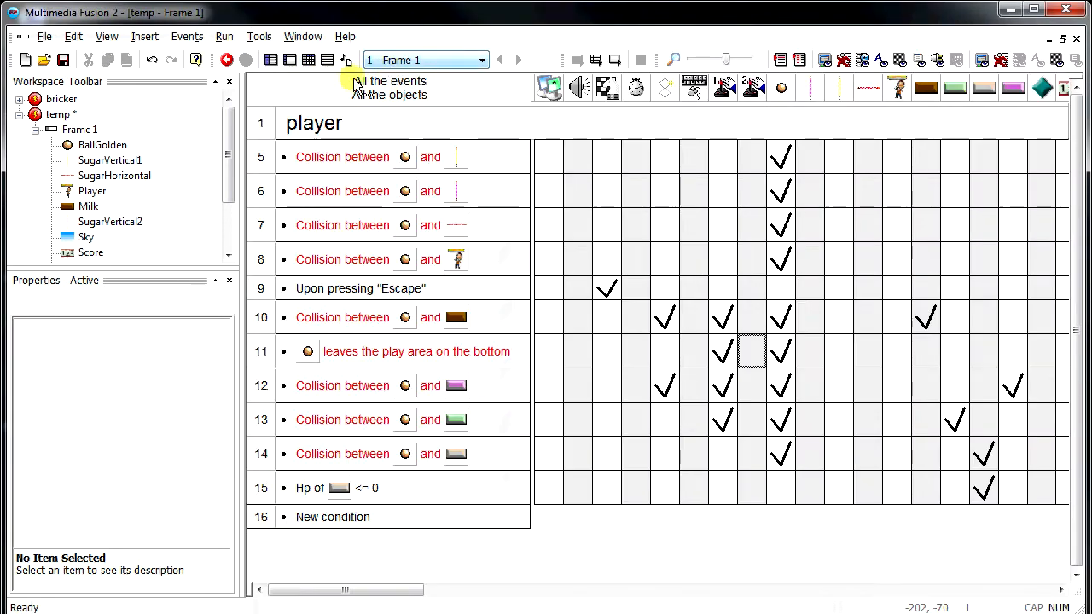
left_click(307, 518)
right_click(372, 273)
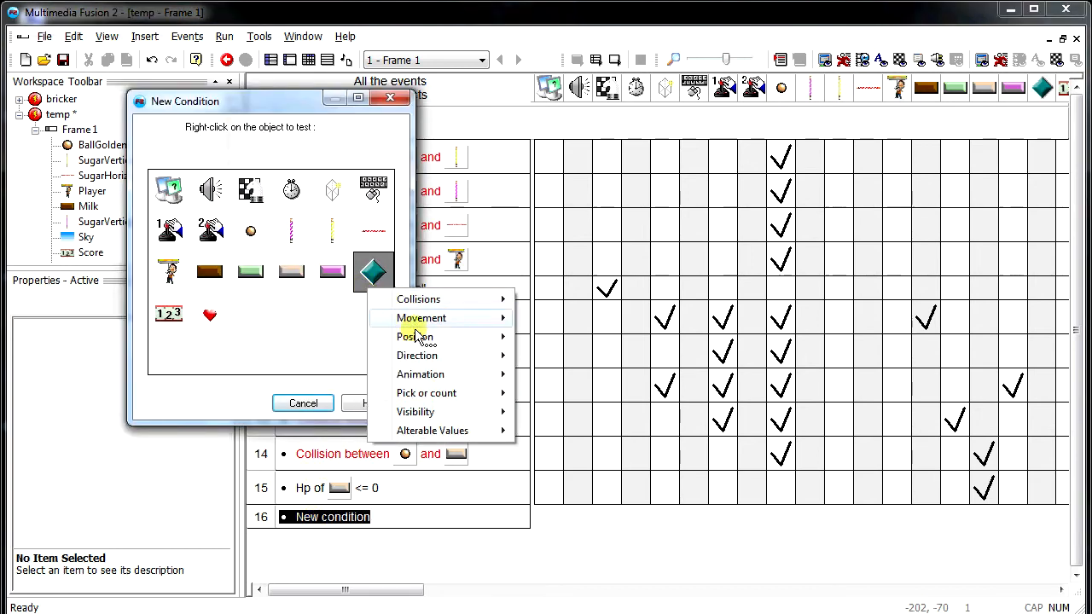
mouse_move(418, 337)
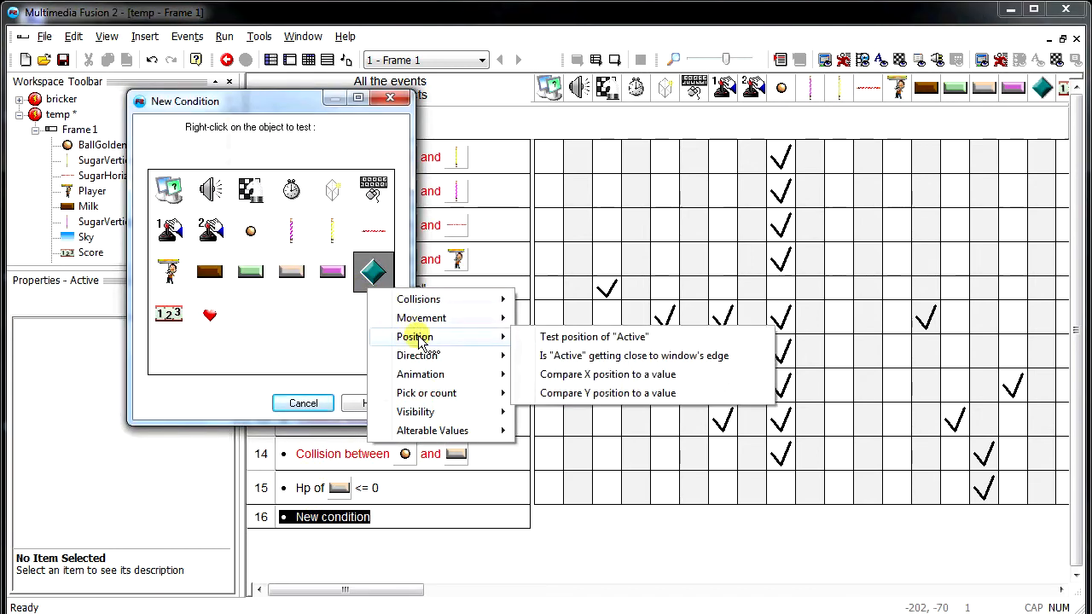
left_click(563, 375)
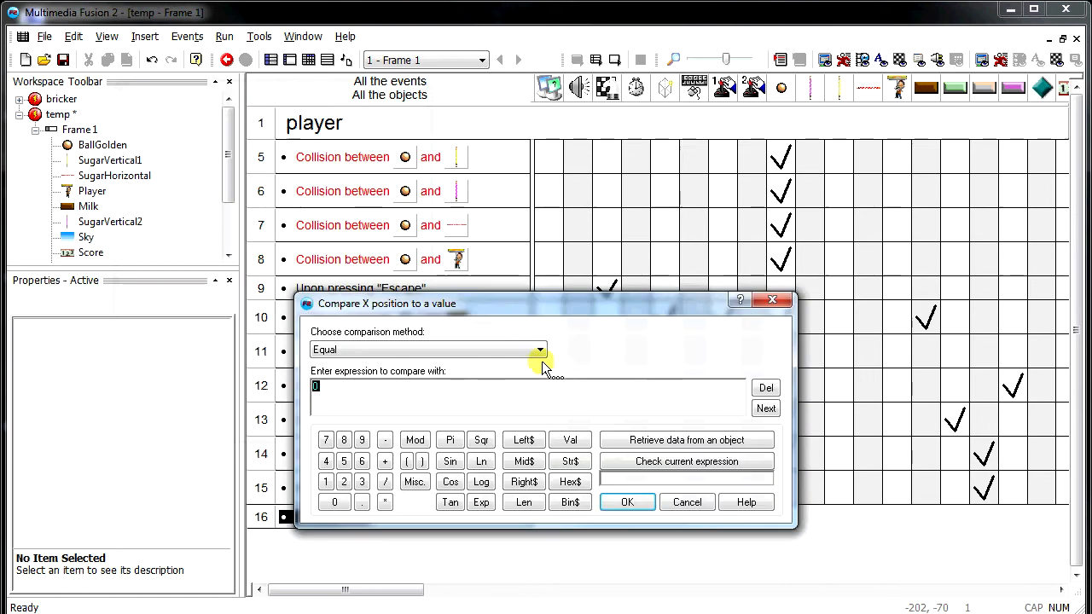
left_click(536, 356)
left_click(389, 401)
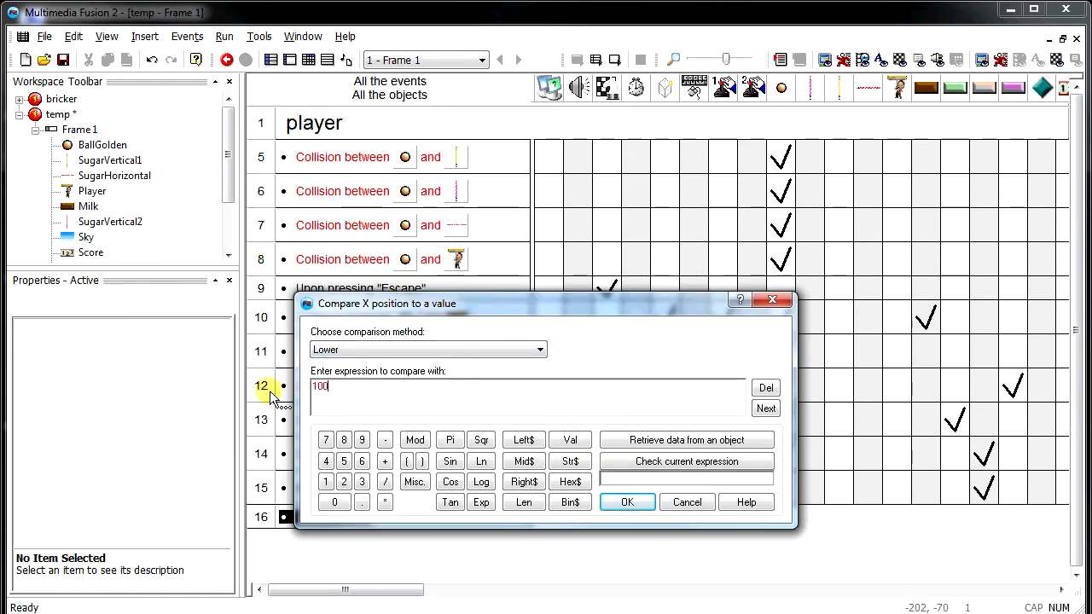
left_click(628, 502)
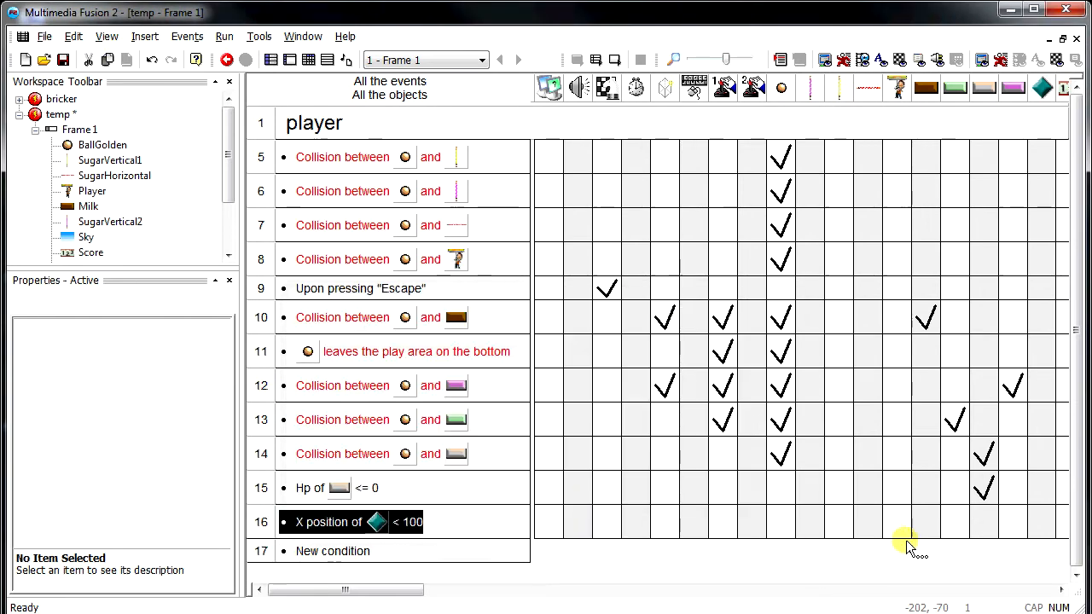
- Add a Set X Coordinate action of 100 for the Active object to event 16
right_click(1036, 528)
mouse_move(1024, 570)
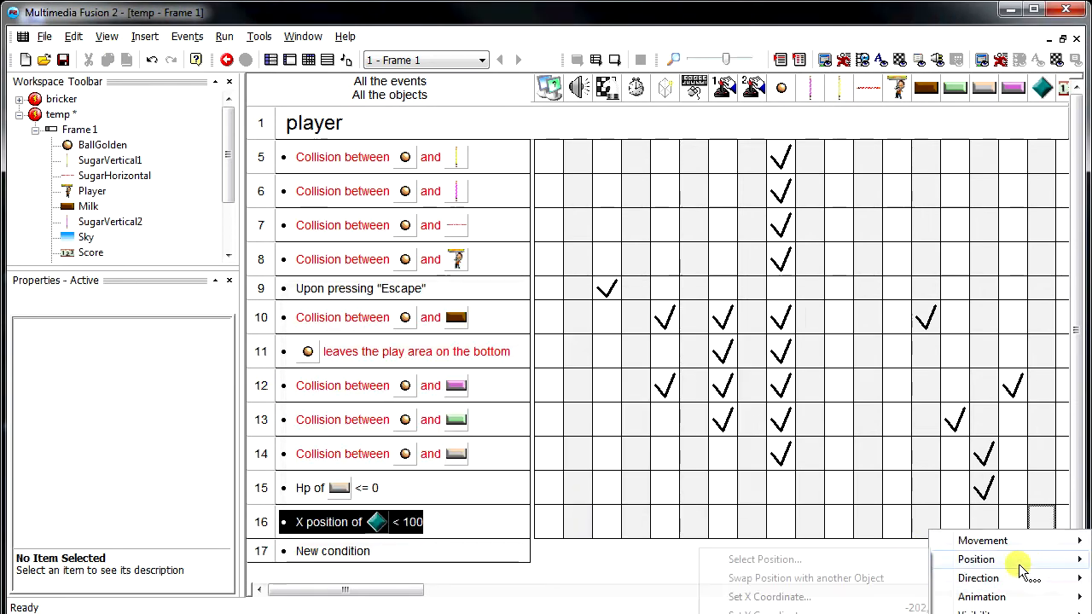
left_click(854, 596)
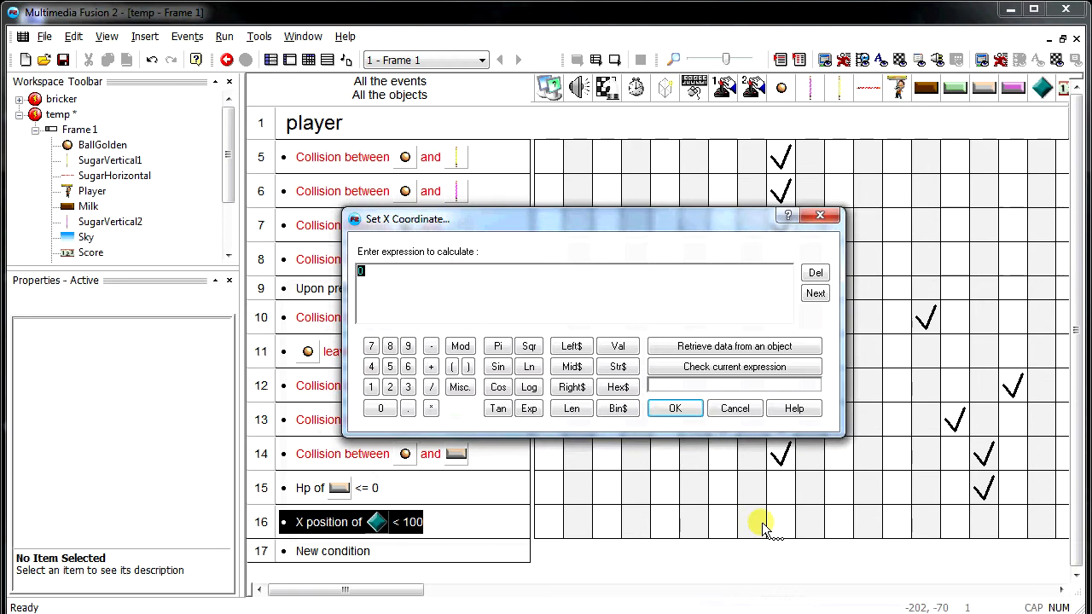
key("Return")
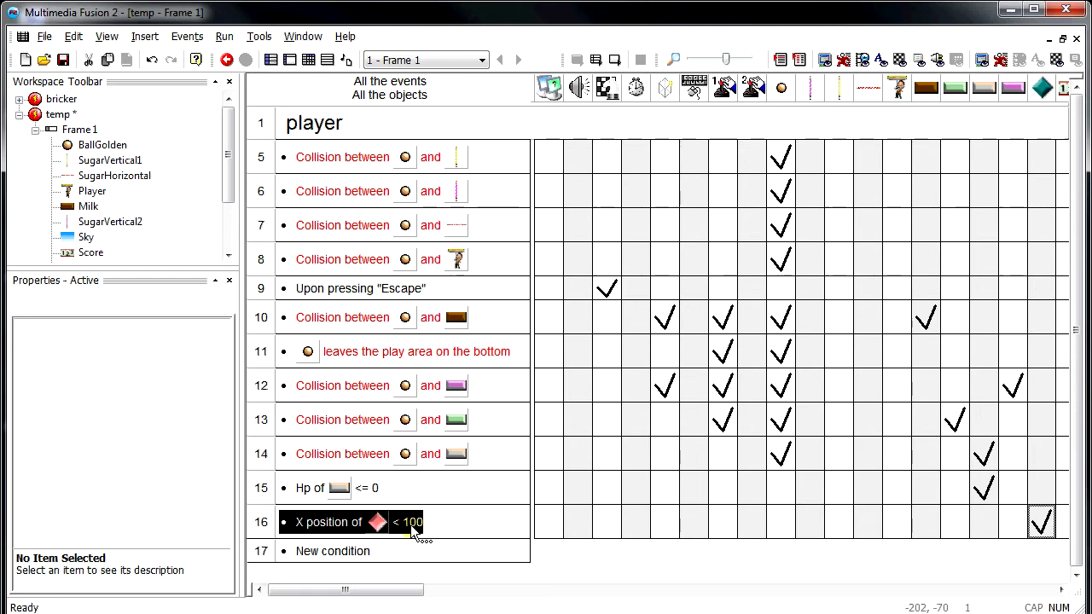
- Add an event with the condition that the Active object's X position is greater than 550
left_click(307, 552)
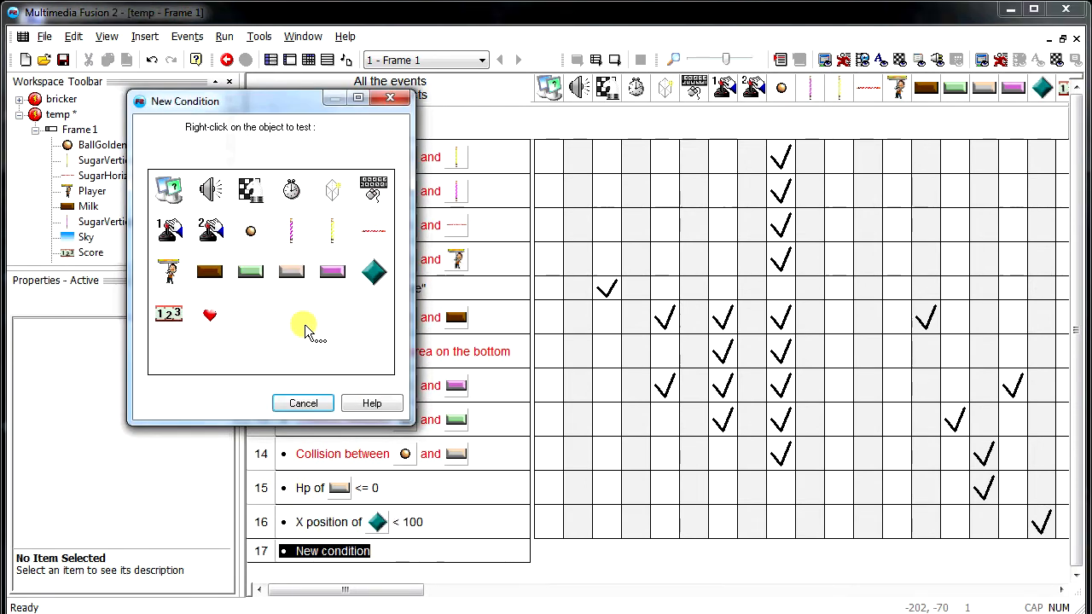
right_click(373, 271)
mouse_move(424, 333)
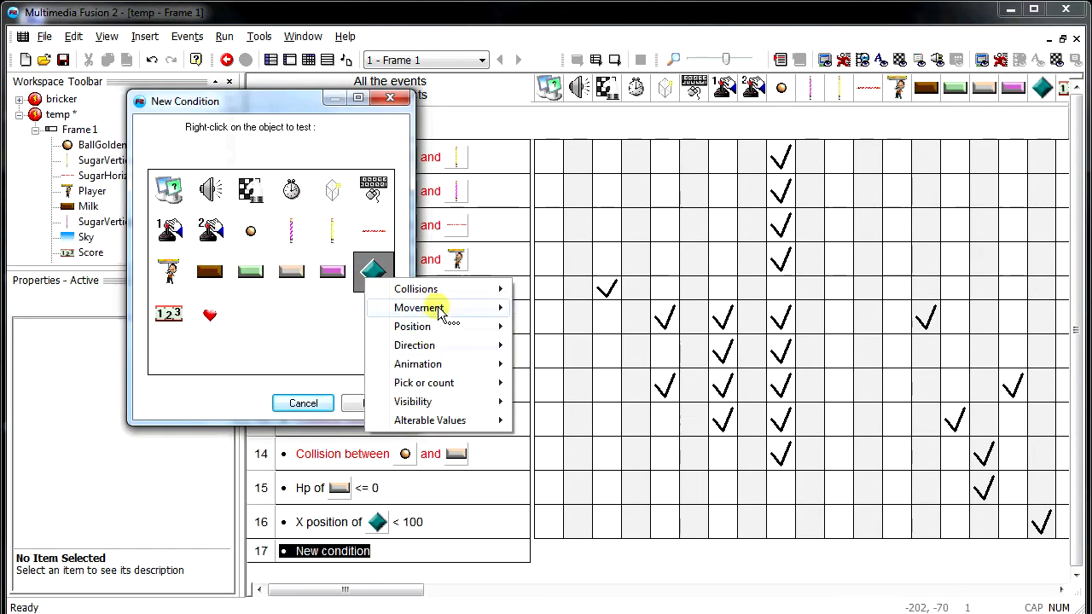
mouse_move(510, 333)
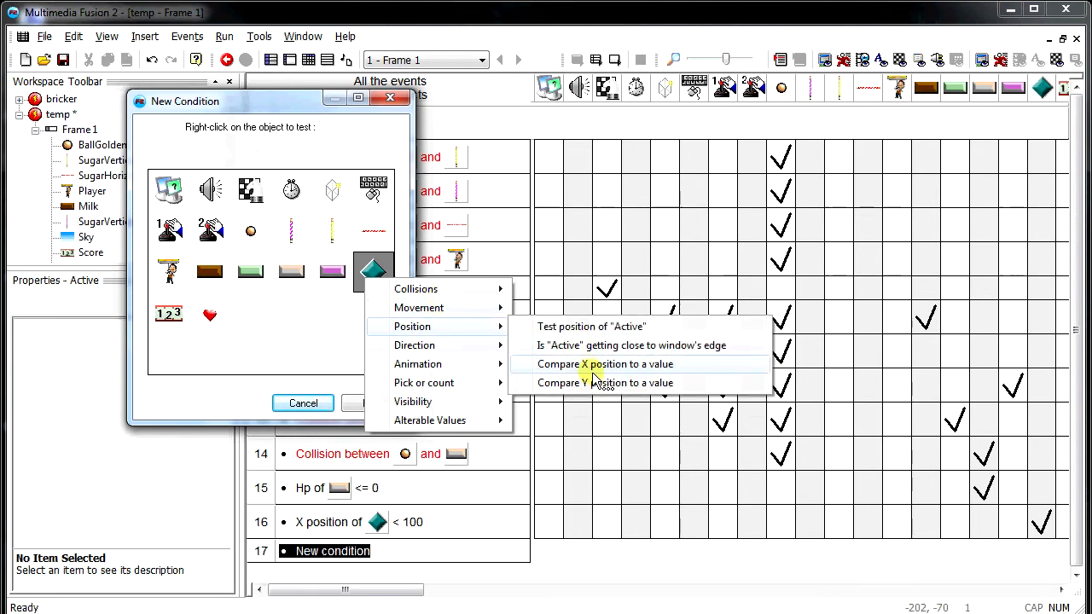
left_click(596, 365)
left_click(461, 351)
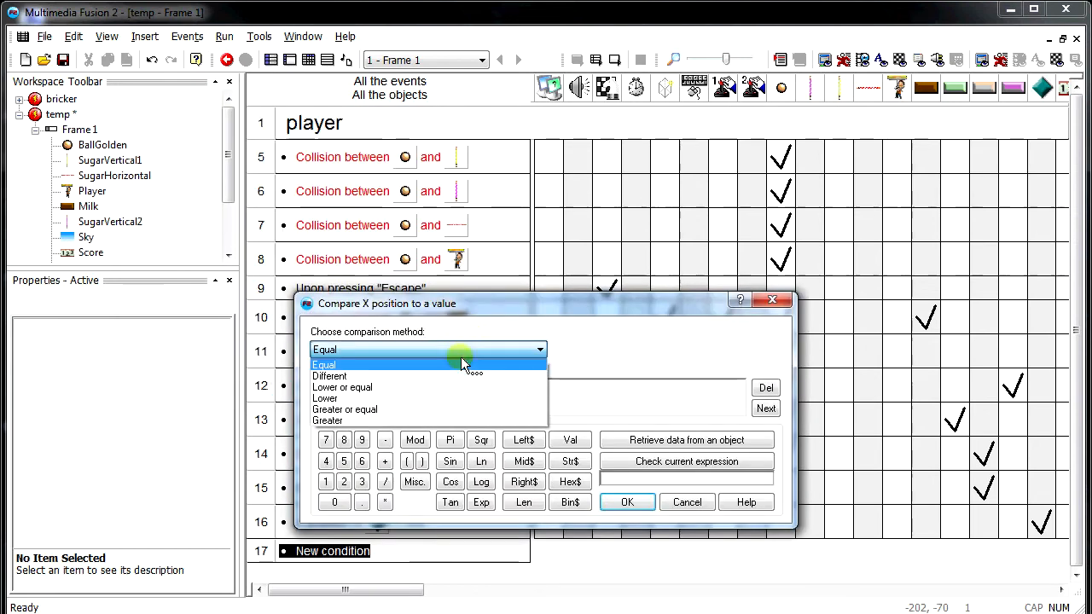
left_click(340, 421)
type("550")
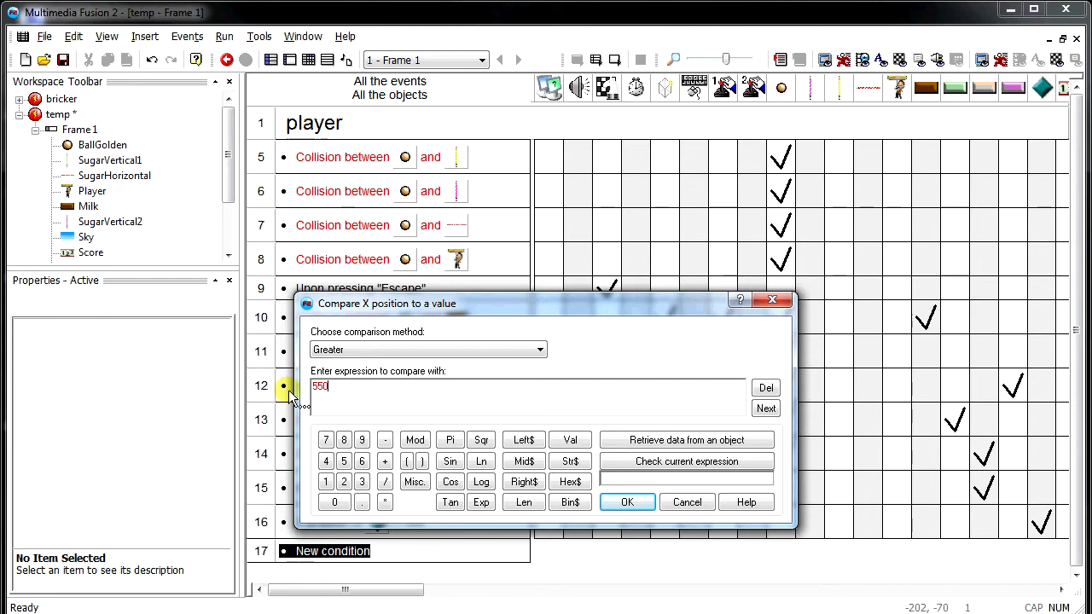
left_click(631, 503)
- Copy the Active object's Set X action from event 16 to event 17 and set its value to 550
left_click_drag(1051, 529, 1042, 557)
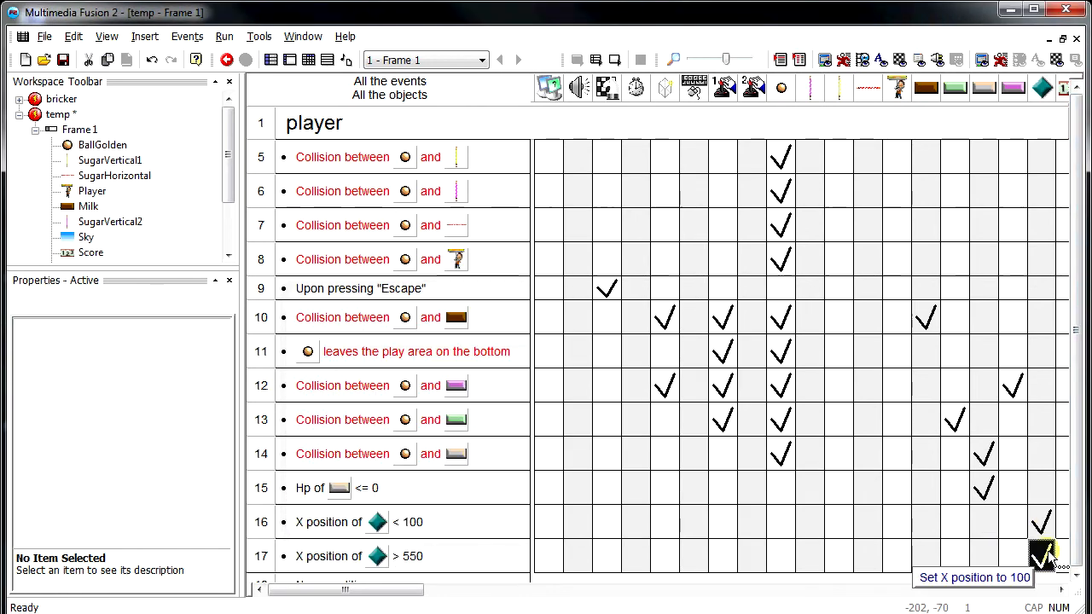
right_click(1043, 556)
left_click(1036, 521)
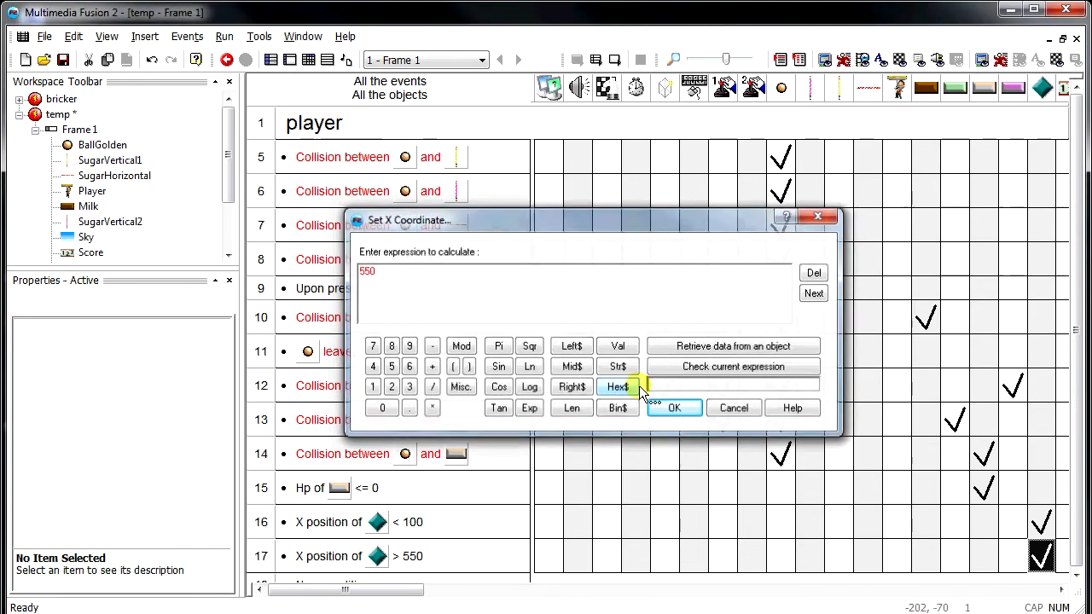
key("Return")
- Run the frame to test the Active object's sideways movement limits, and close the test
left_click(618, 61)
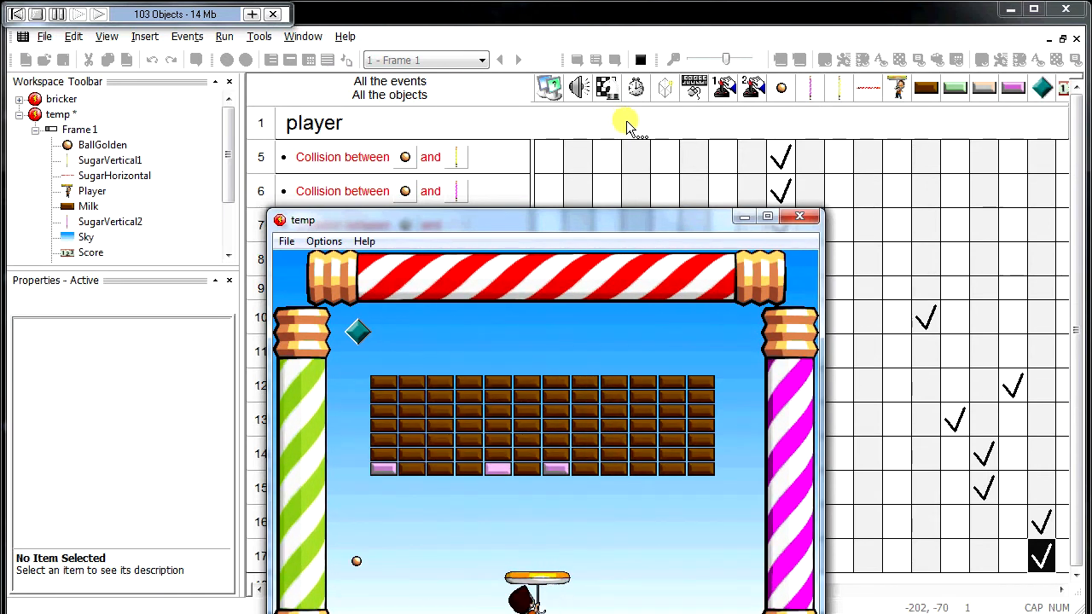
left_click(799, 217)
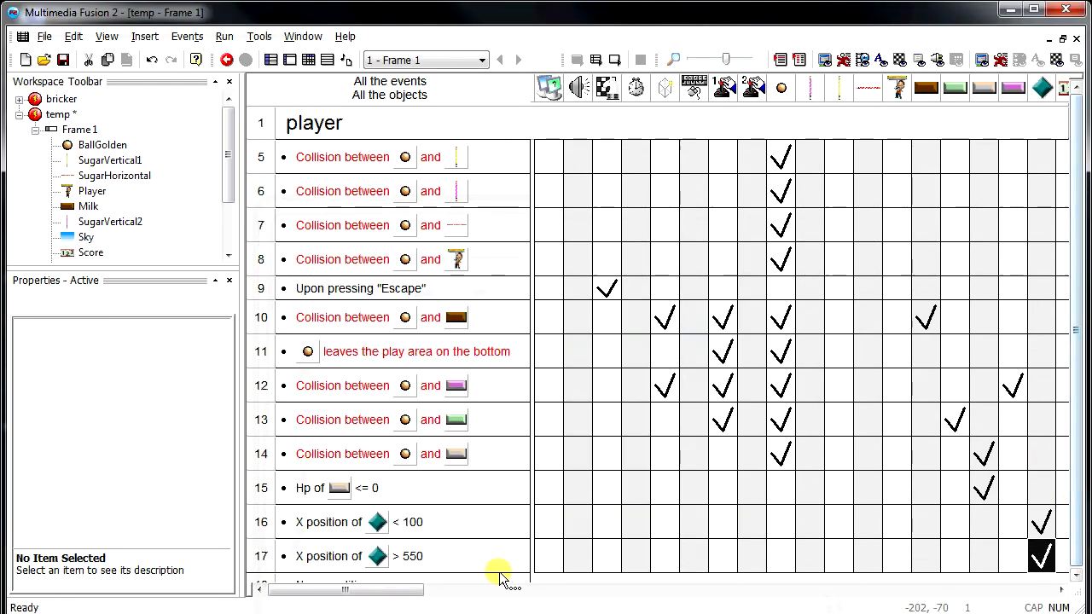
- Add an event with the Player 2 joystick condition for pressing Fire button 1
scroll(414, 528, "down", 5)
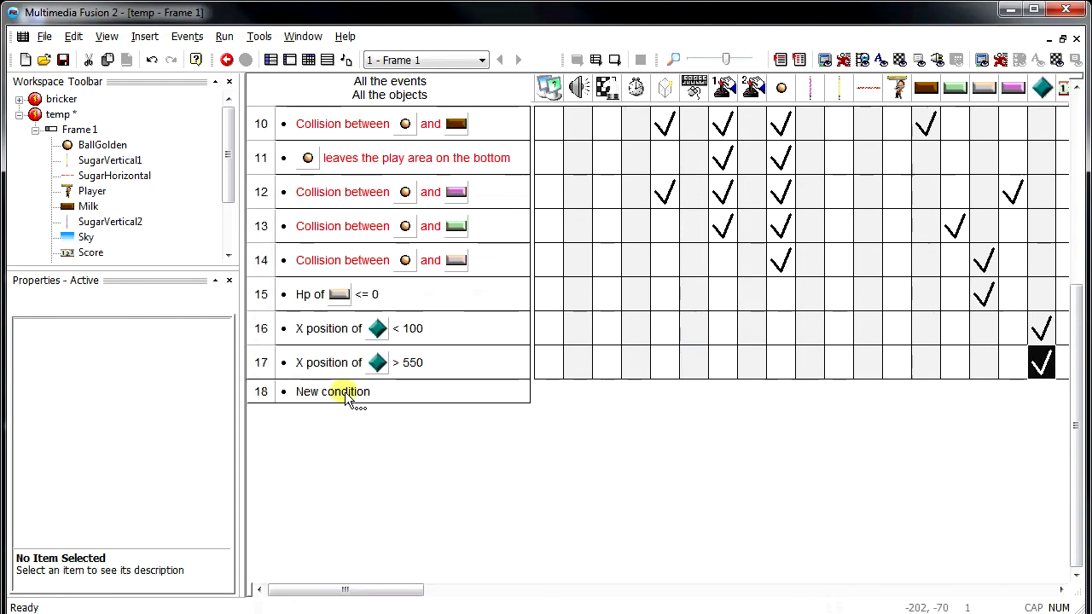
left_click(344, 392)
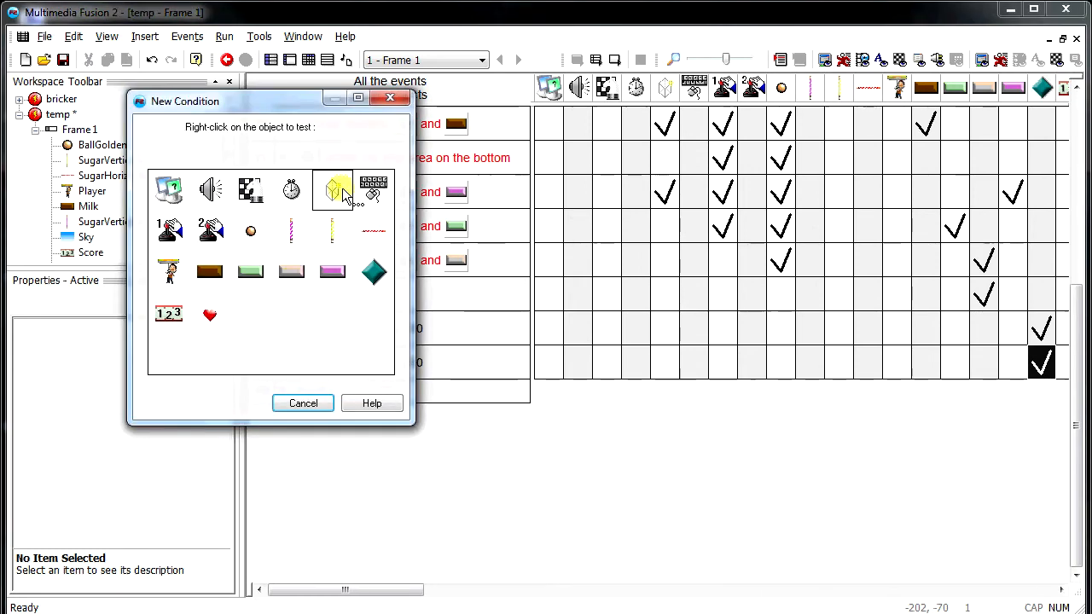
right_click(371, 188)
right_click(213, 235)
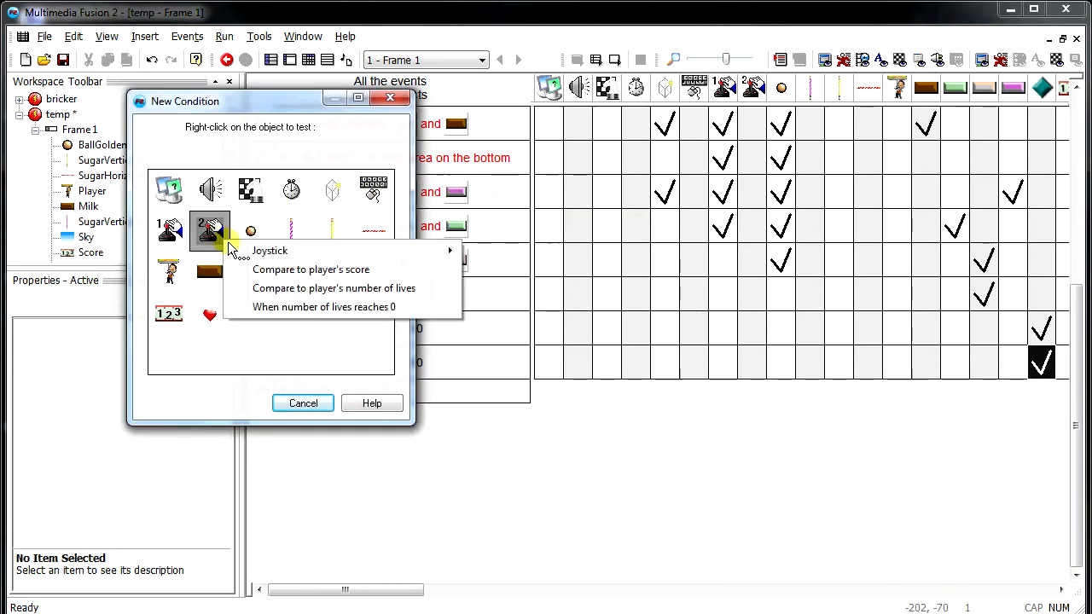
mouse_move(287, 247)
left_click(499, 270)
left_click(535, 345)
left_click(502, 484)
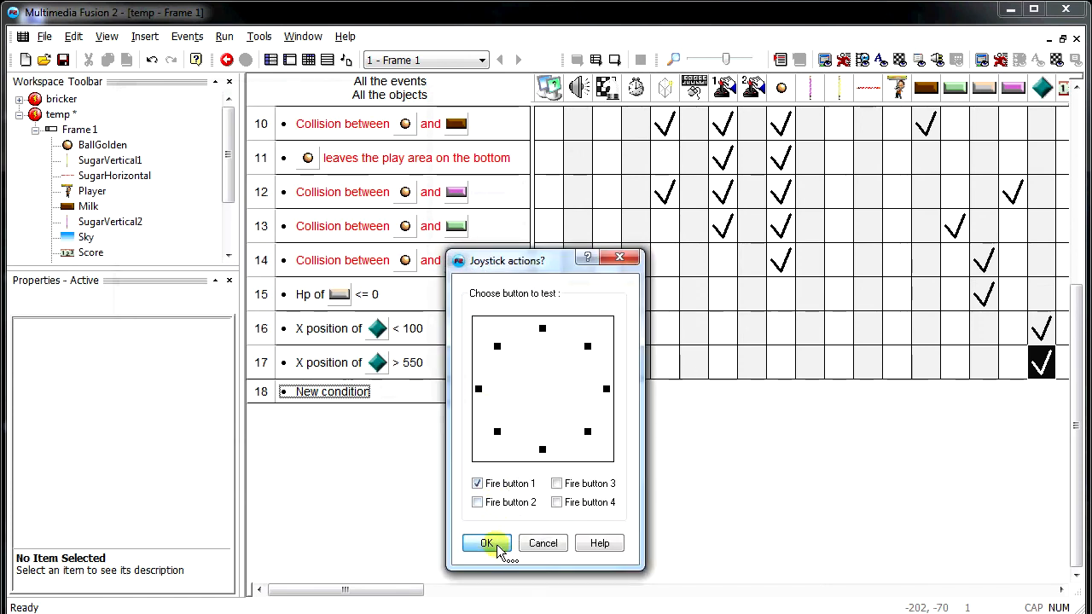
left_click(492, 543)
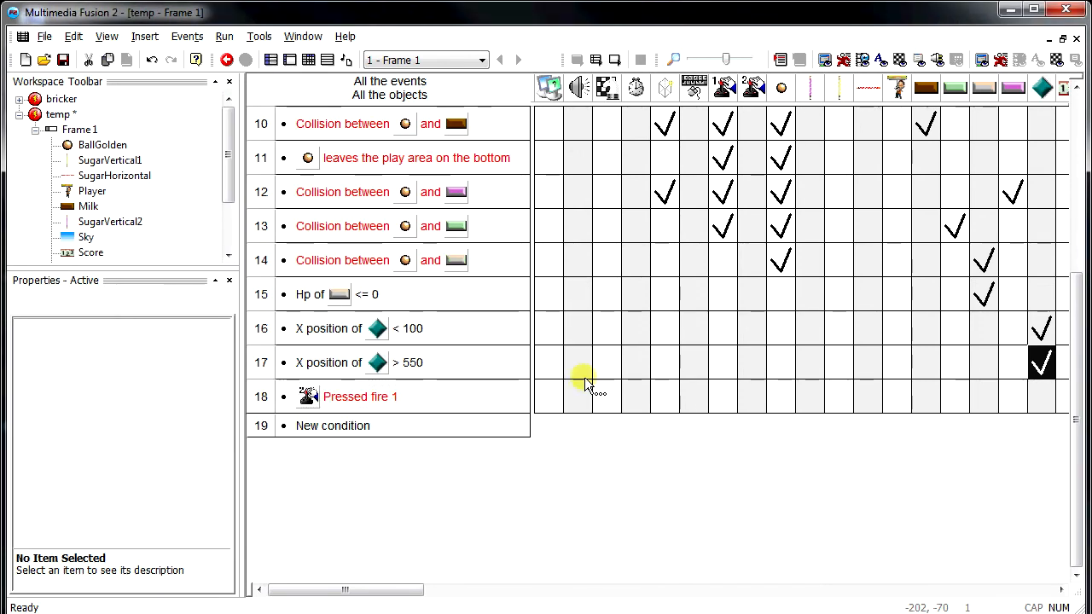
- Add a Create Object action to event 18 and choose the Pistachio brick as the object
left_click(663, 391)
left_click(721, 398)
left_click_drag(637, 297, 629, 359)
left_click(527, 295)
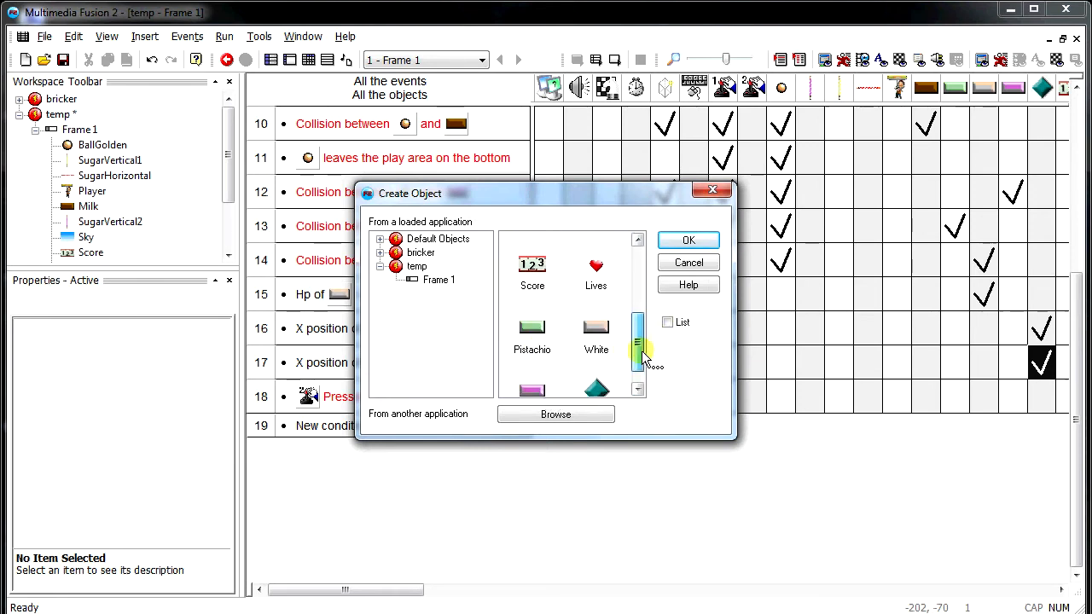
left_click_drag(640, 347, 640, 359)
left_click(539, 305)
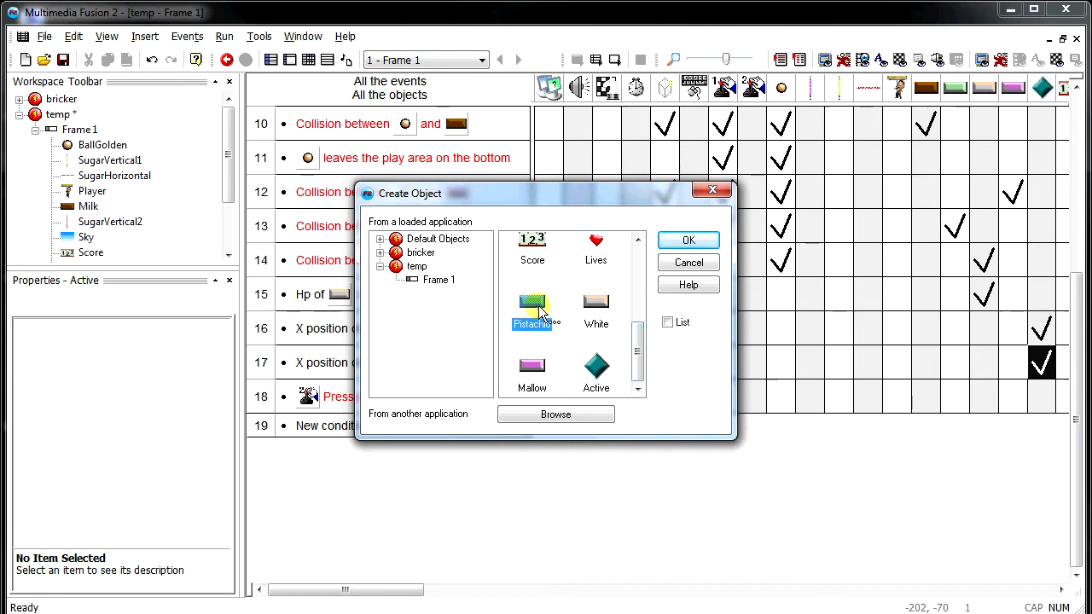
left_click(689, 239)
- Position the created Pistachio at 0,0 relative to the Active object, originating from its action point
left_click(727, 329)
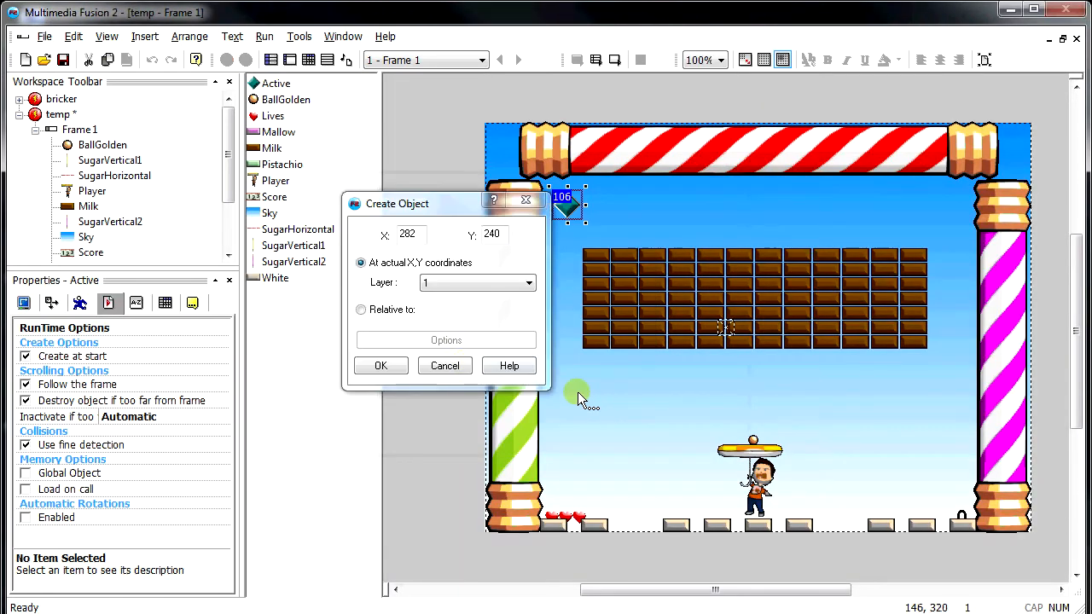
left_click(388, 309)
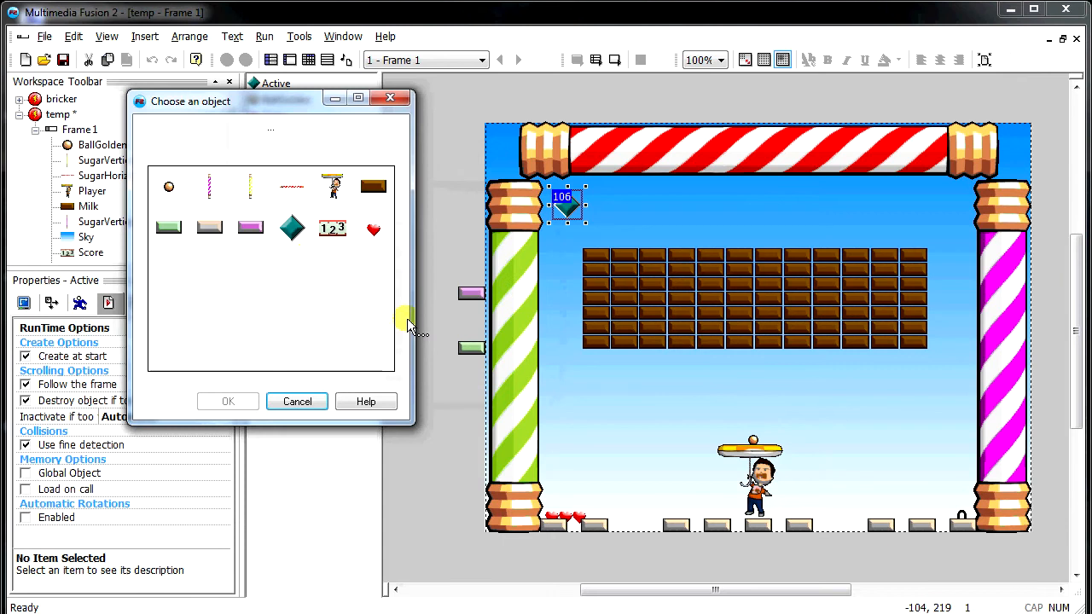
left_click(229, 401)
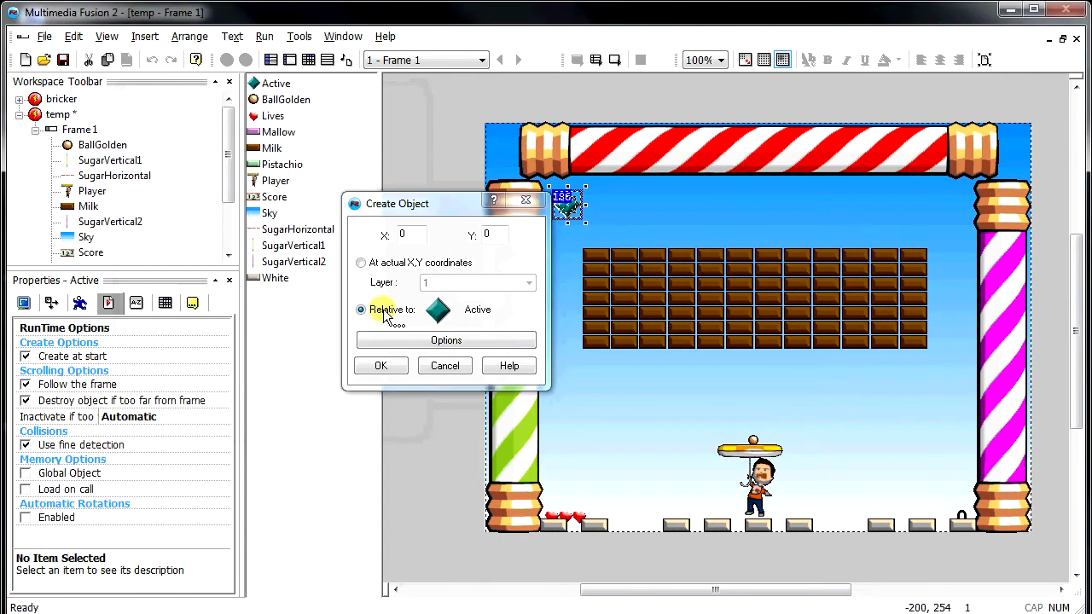
left_click(443, 339)
left_click(483, 359)
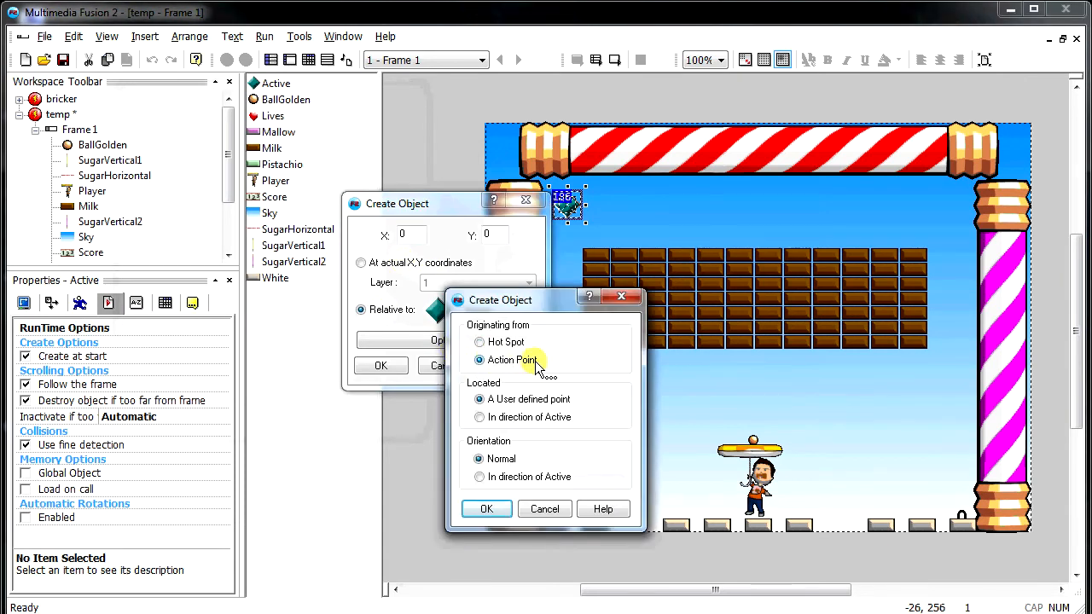
left_click(486, 508)
left_click(381, 366)
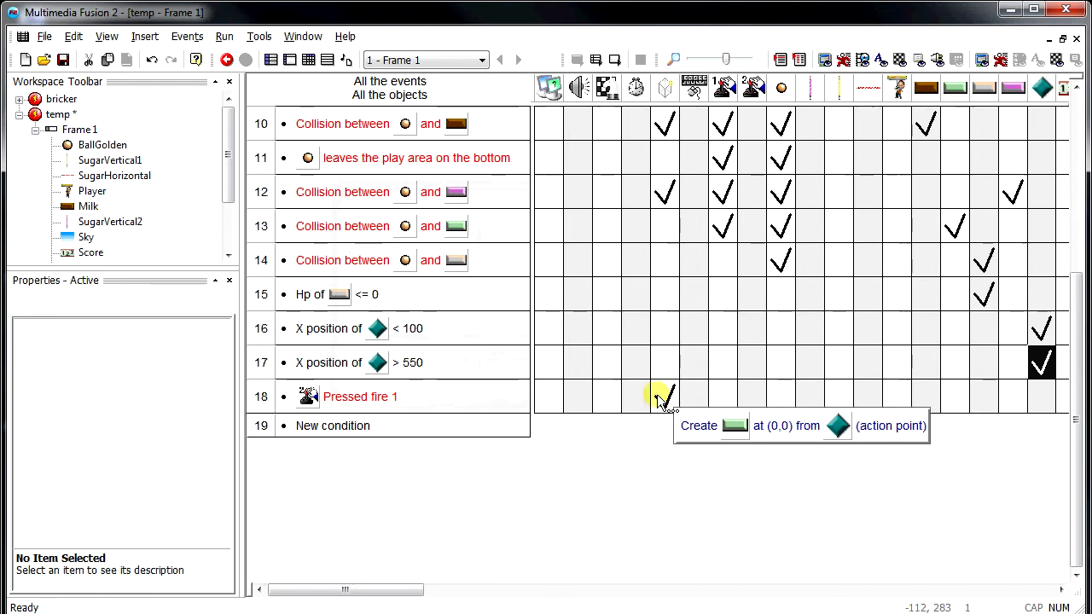
- Run the frame to test creating Pistachio bricks from the Active object, and check the frame layout
left_click(616, 61)
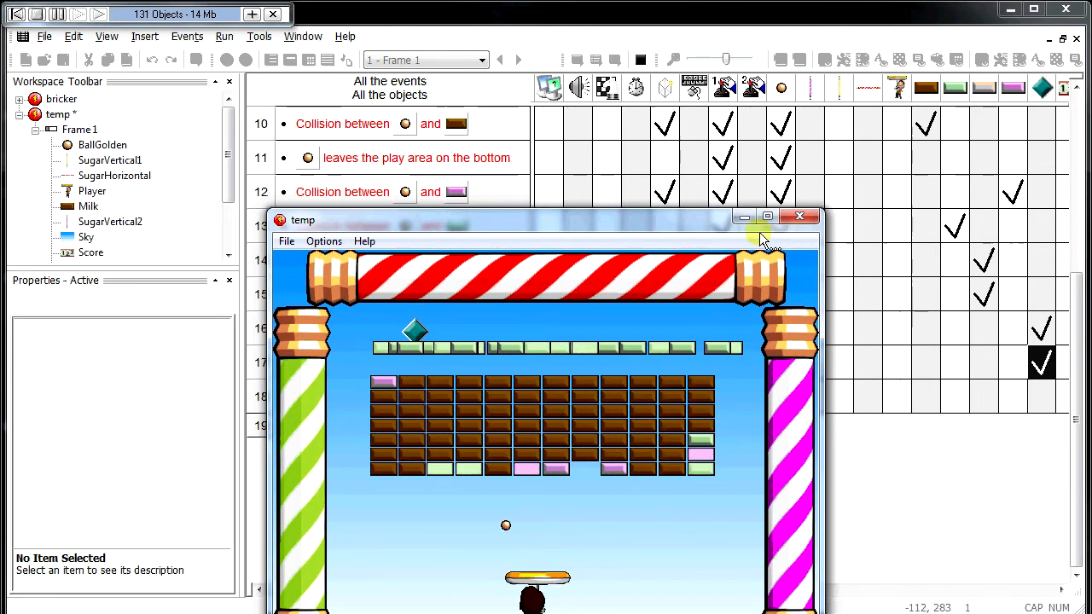
left_click(800, 217)
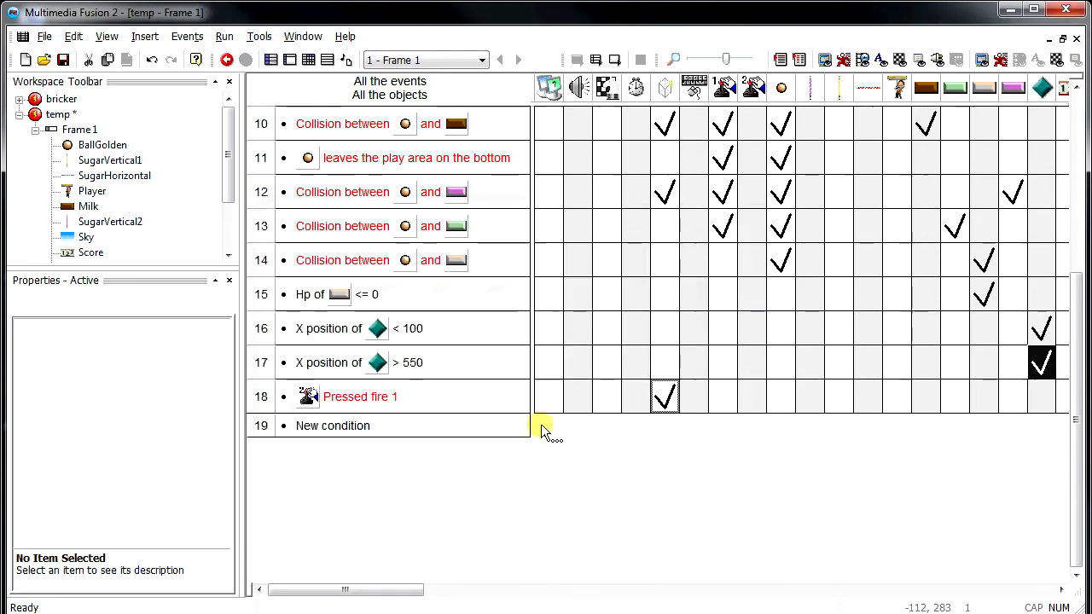
left_click(289, 60)
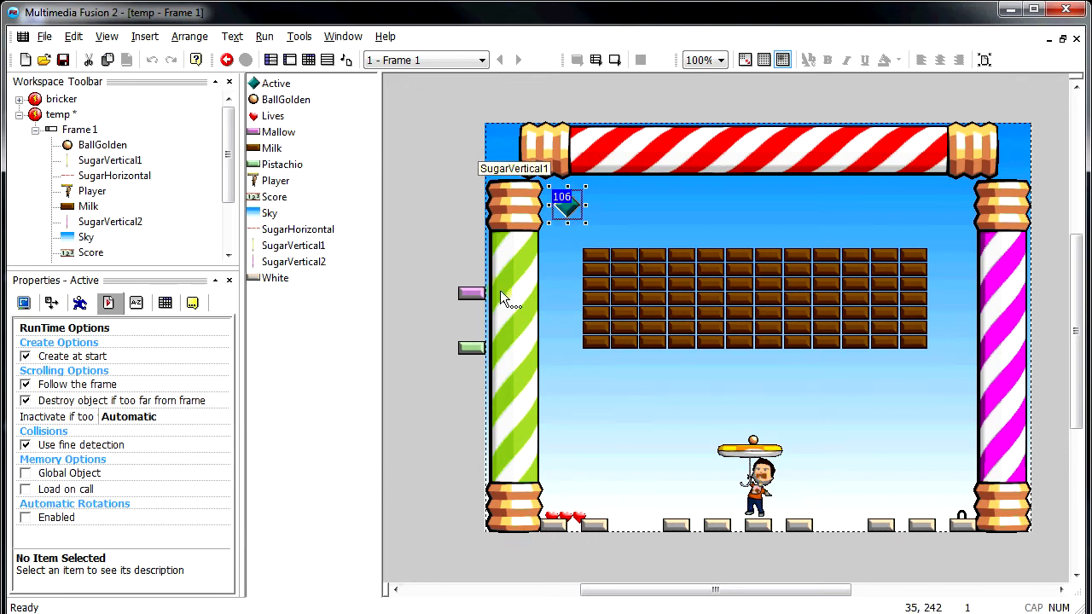
left_click(309, 60)
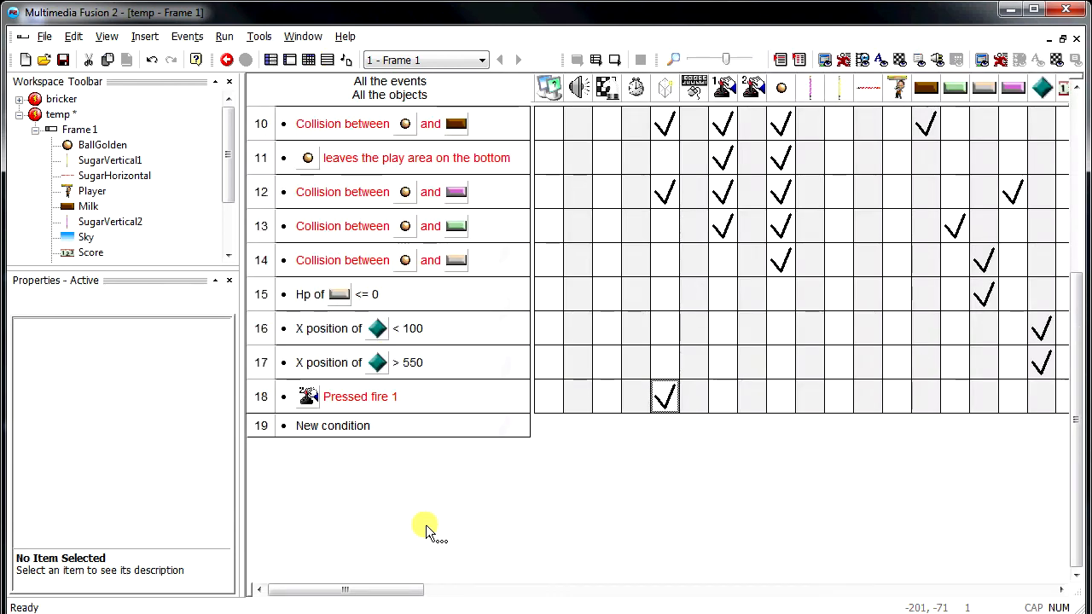
- Insert a second condition in event 18 requiring the number of Pistachio objects to be lower than 50
right_click(356, 398)
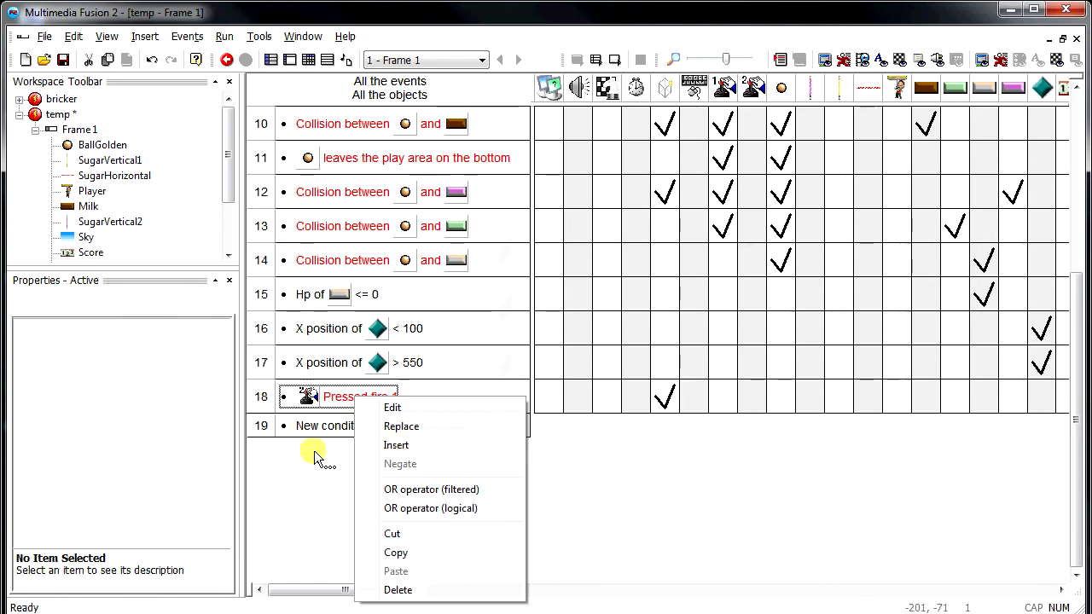
left_click(343, 401)
right_click(348, 400)
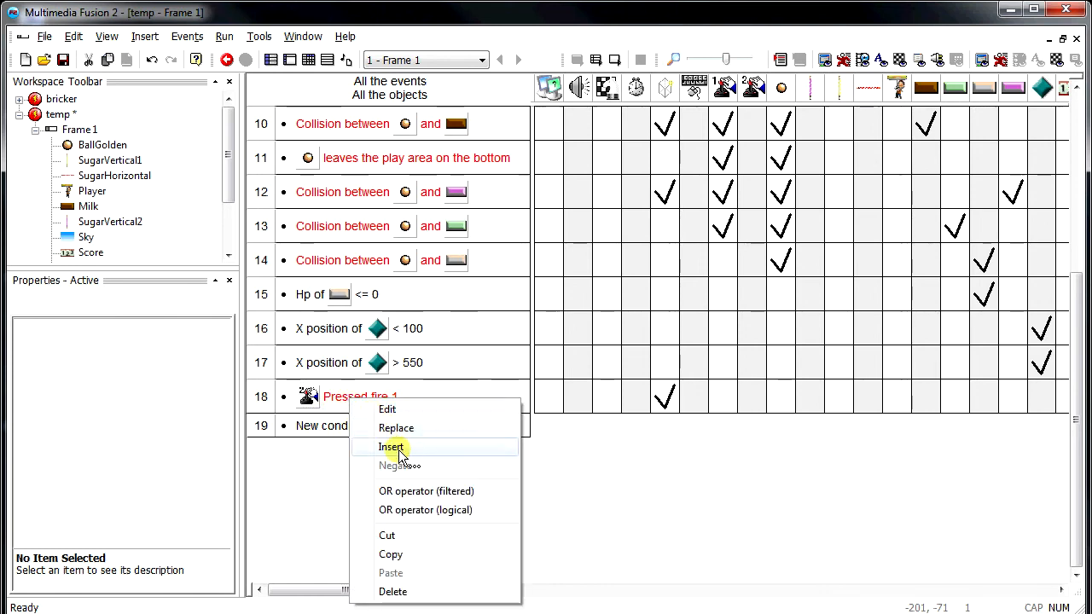
left_click(398, 449)
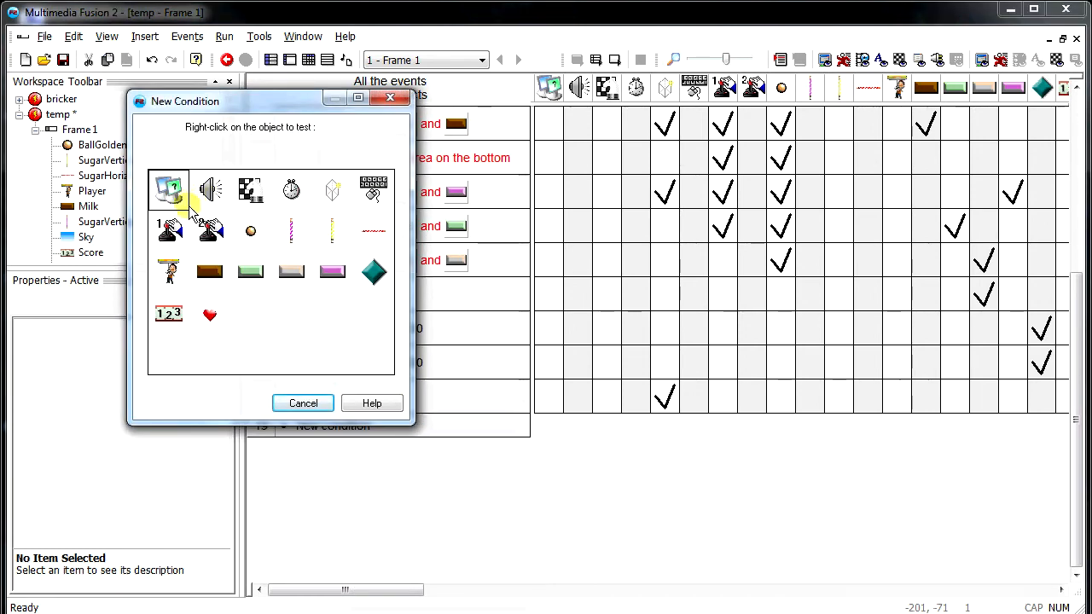
right_click(248, 277)
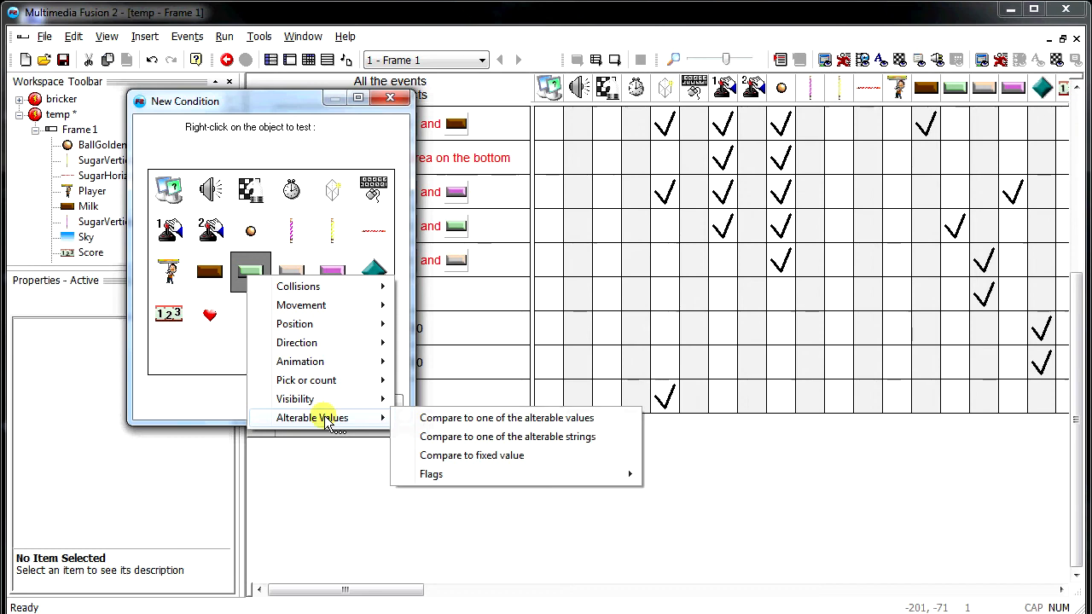
mouse_move(317, 381)
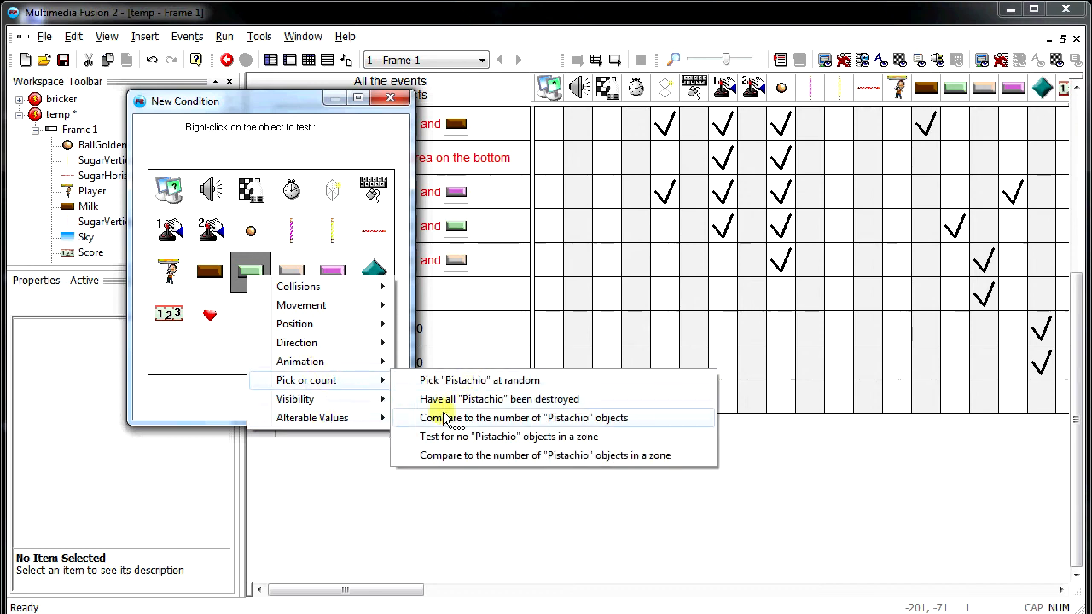
left_click(596, 419)
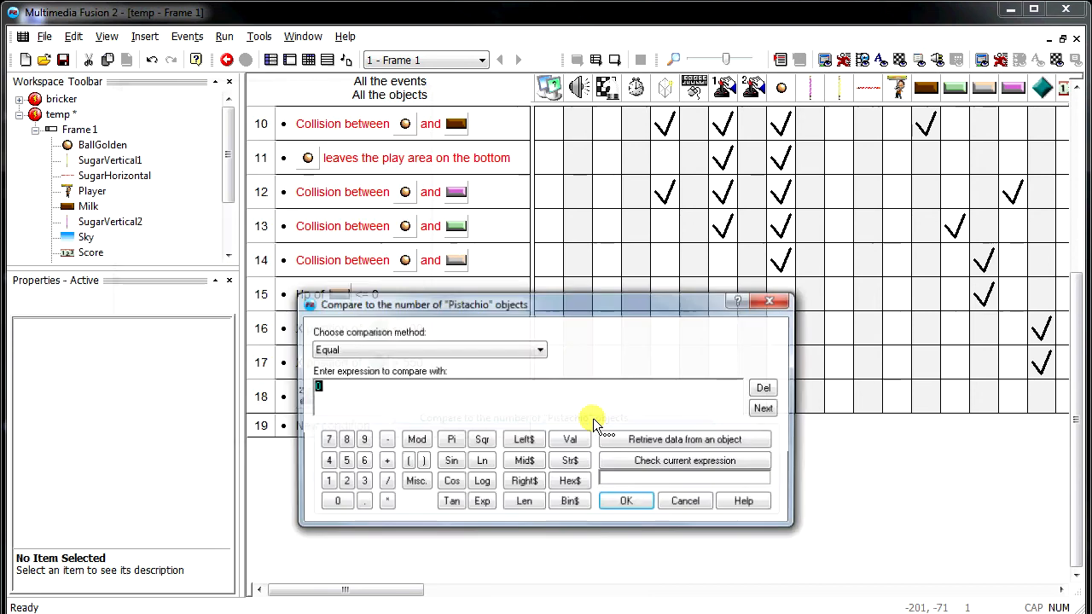
left_click(443, 348)
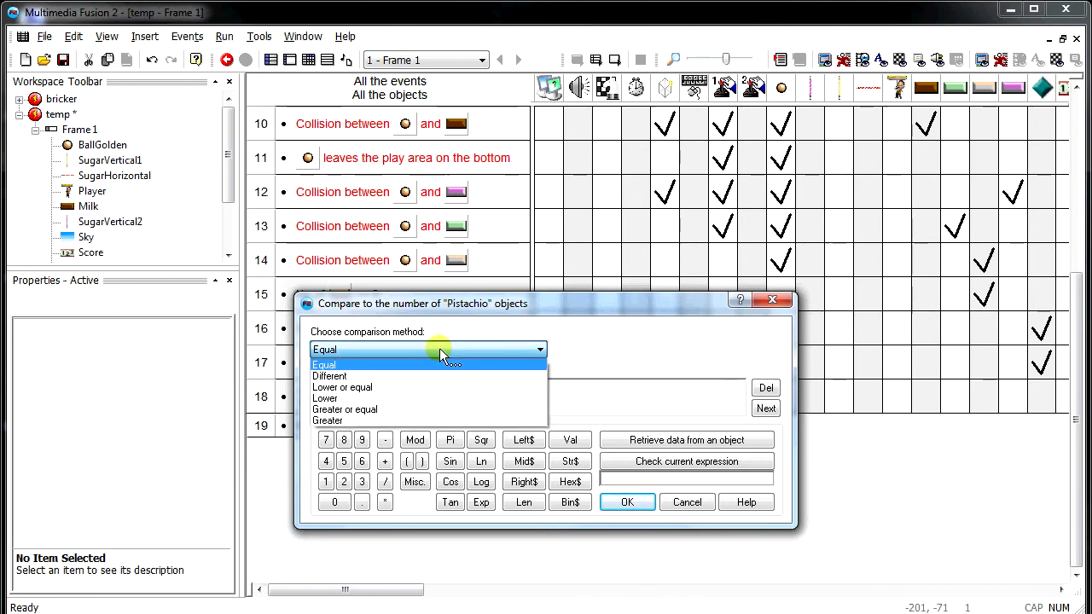
left_click(362, 399)
type("50")
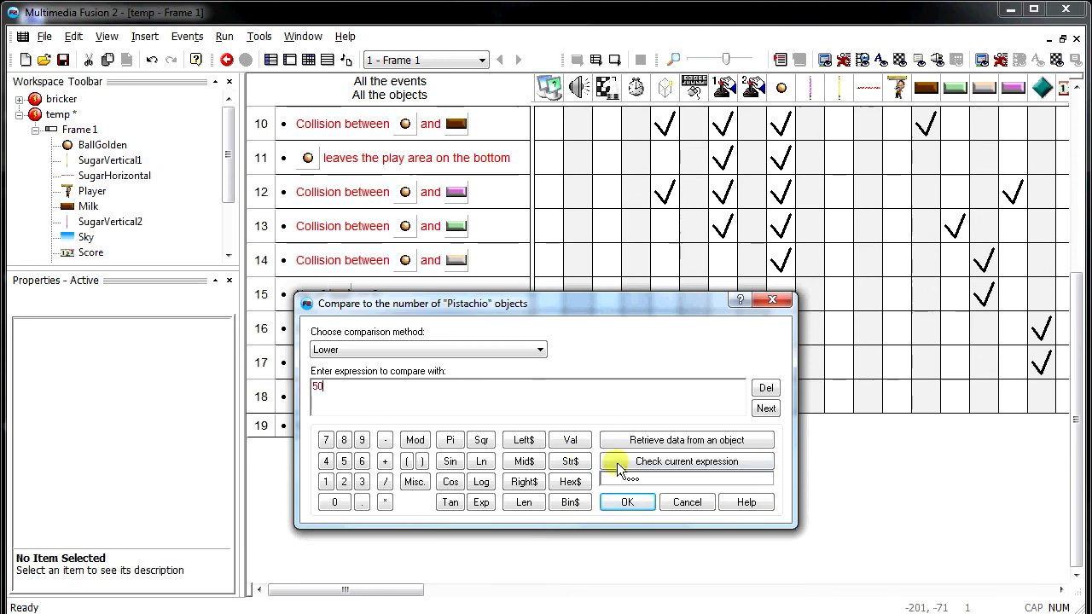
left_click(640, 508)
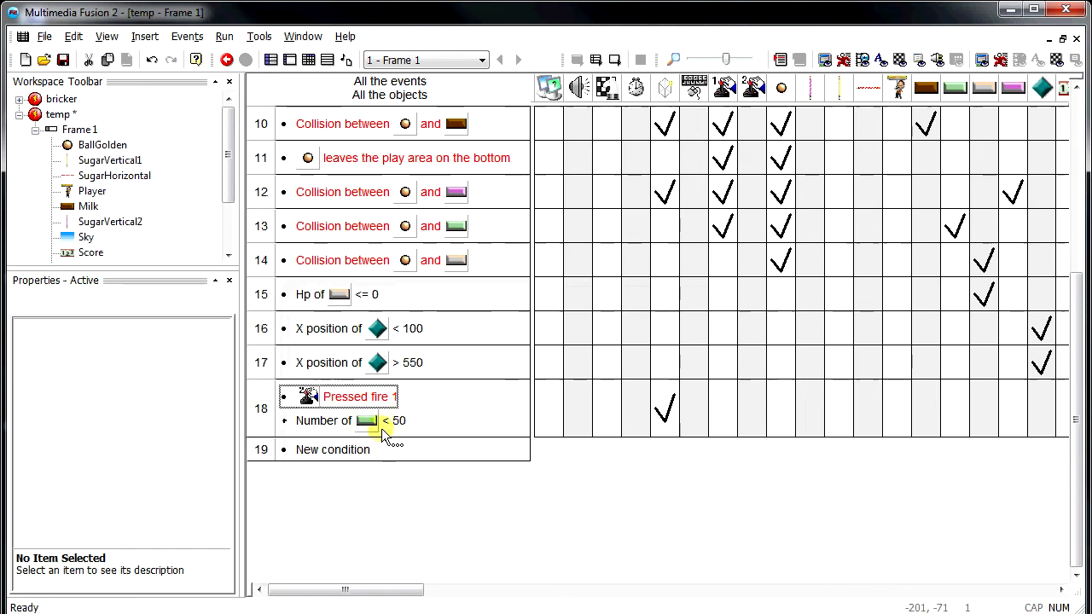
- Review event 18's conditions and Create action, and look over the player and Active object in the frame layout
left_click(261, 406)
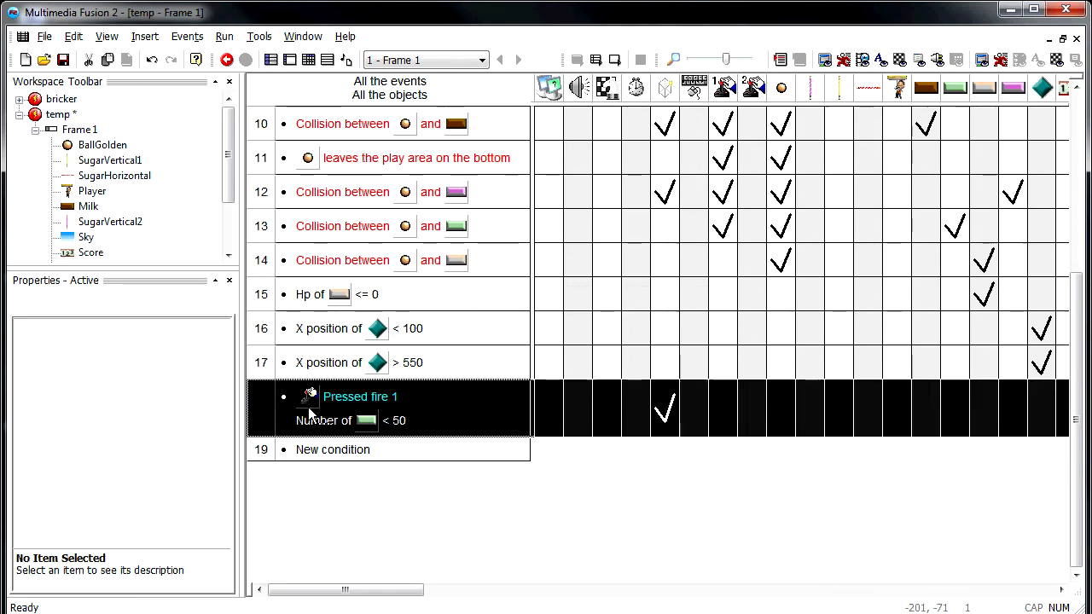
left_click(855, 467)
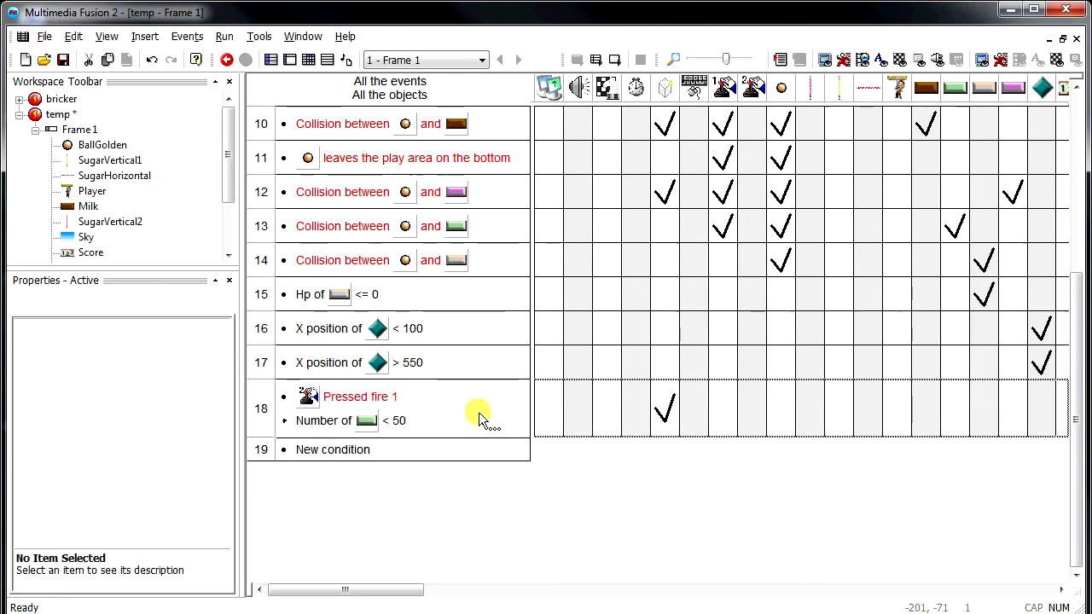
mouse_move(658, 410)
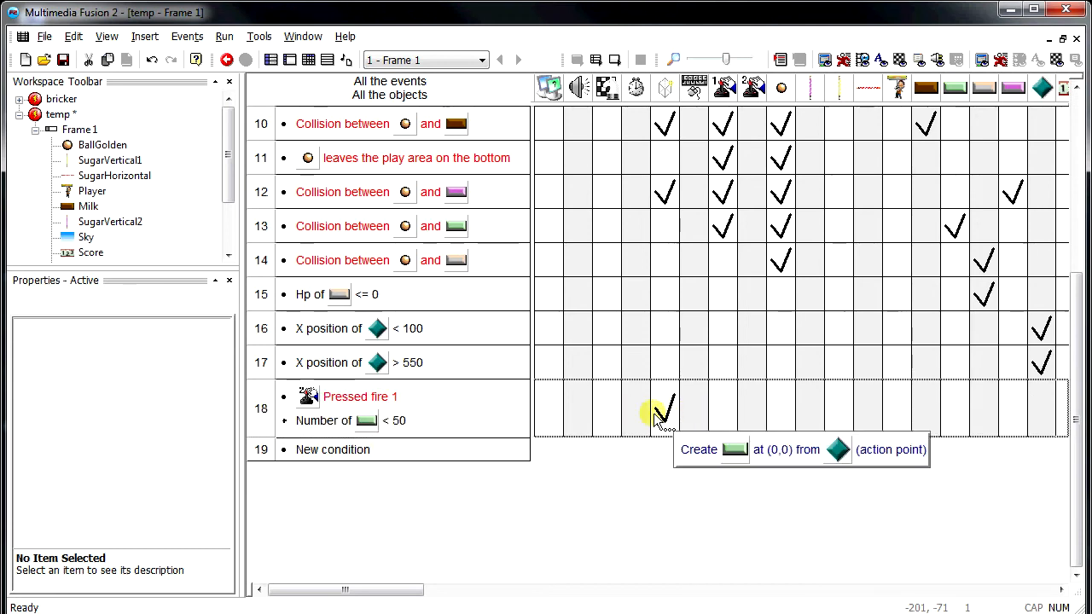
left_click(268, 414)
left_click(269, 414)
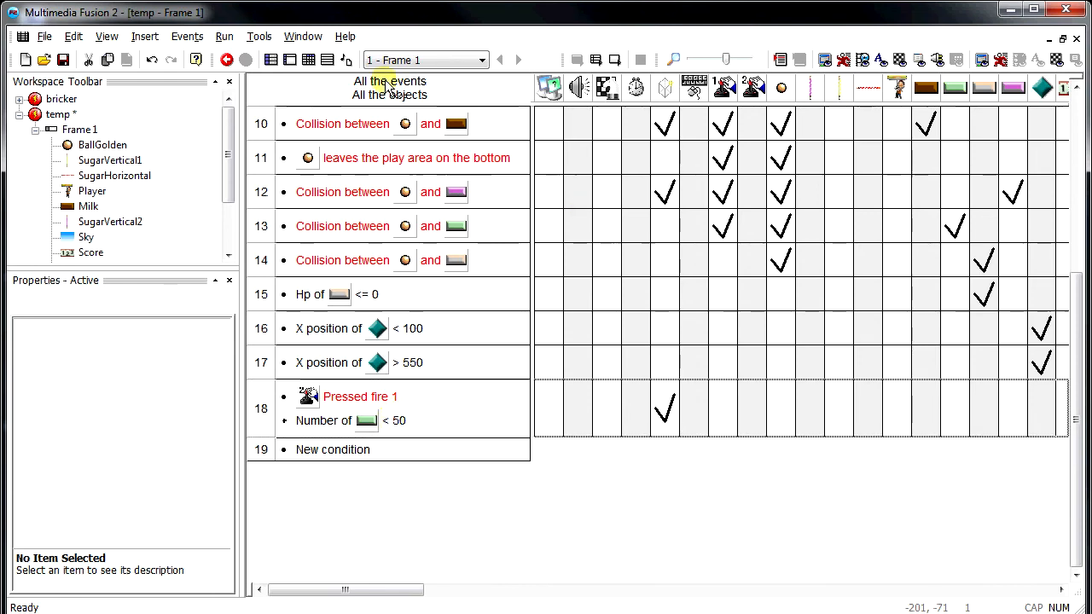
left_click(289, 60)
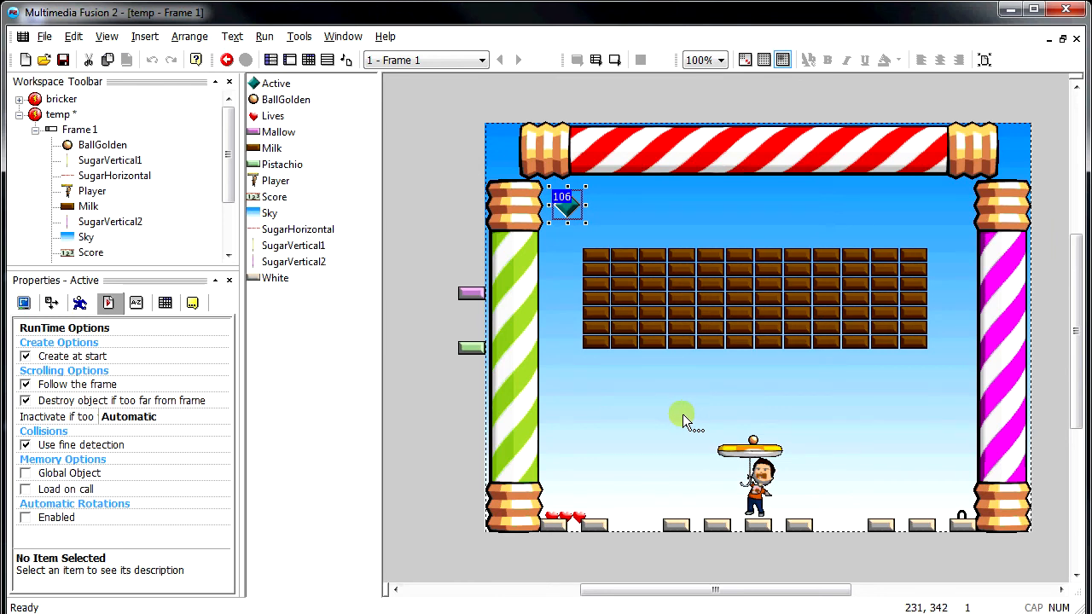
left_click(749, 459)
left_click(562, 209)
- Open Frame 1 of the bricker application and view its event list
left_click(19, 114)
left_click(19, 99)
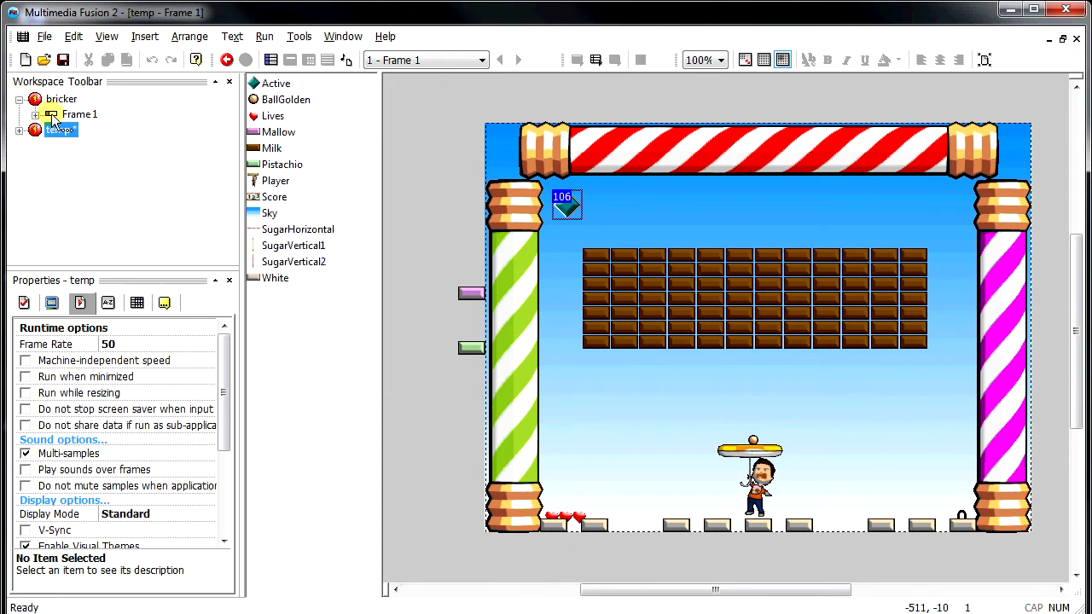
left_click(79, 114)
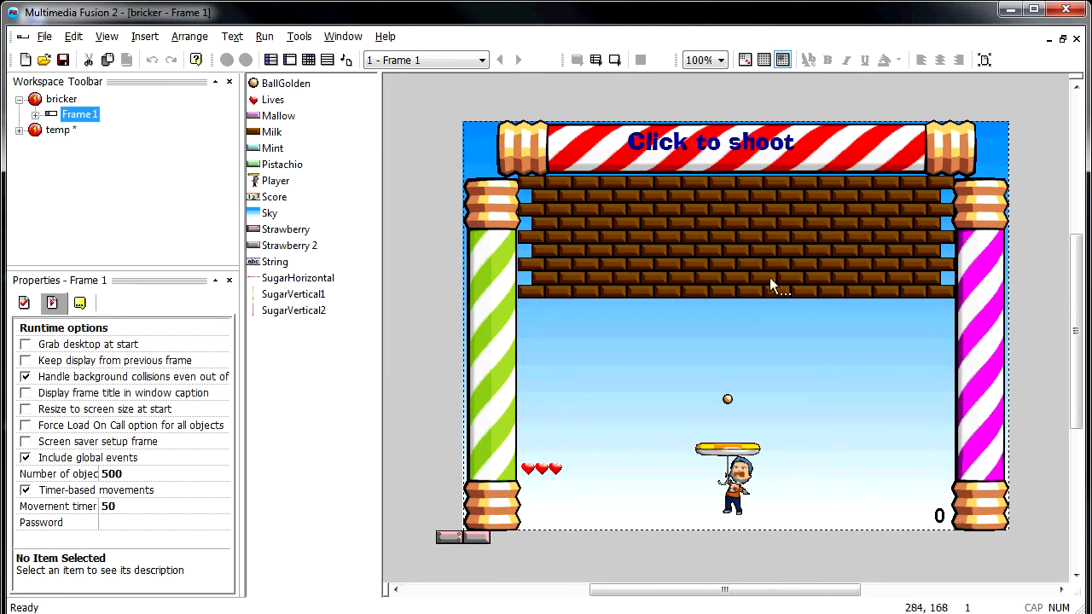
left_click(327, 59)
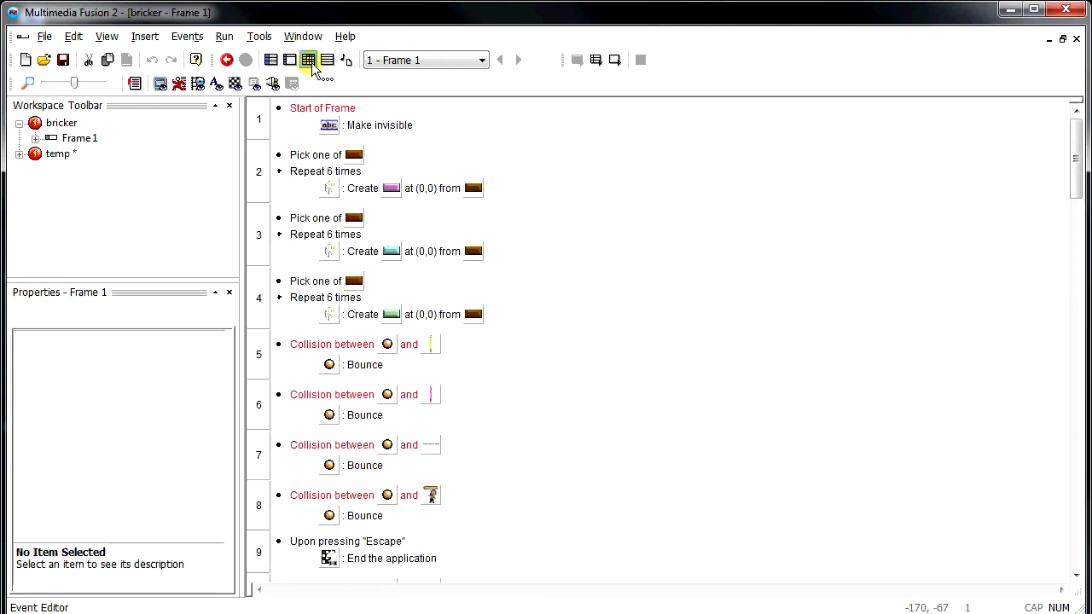
- Show the frame's events as a grid and go over events 2 to 4, which pick Milk bricks and repeat 6 times
left_click(308, 59)
scroll(286, 249, "up", 4)
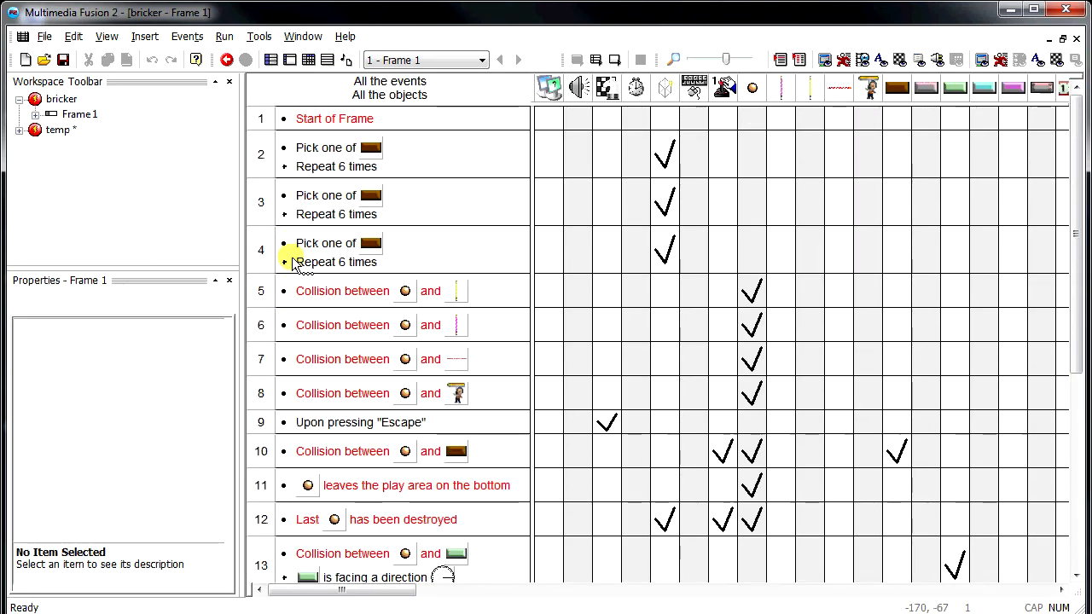
left_click(261, 150)
left_click(260, 203)
left_click(258, 248)
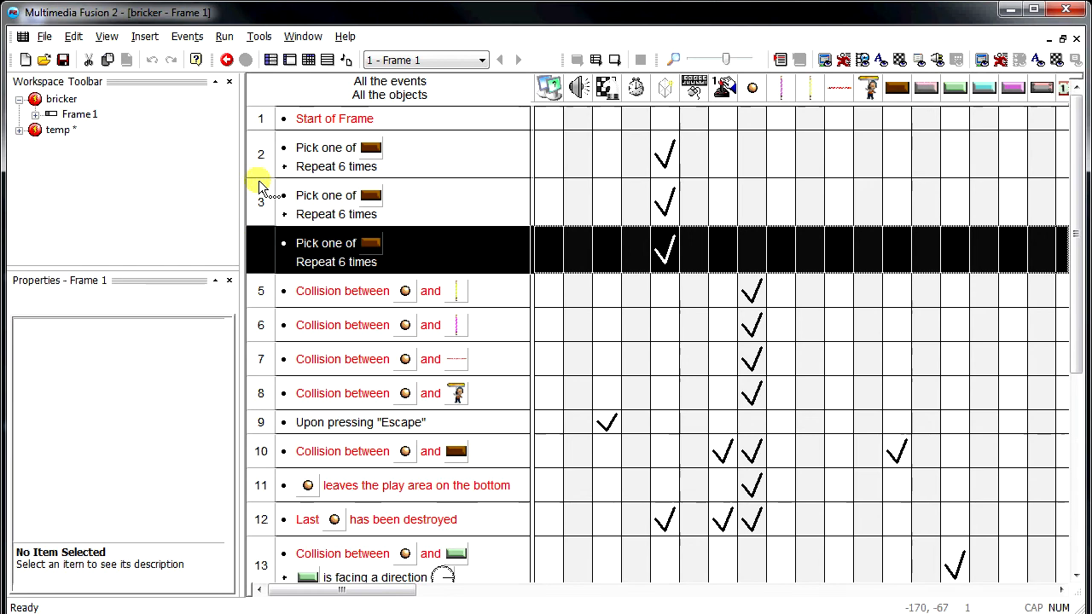
left_click(264, 159)
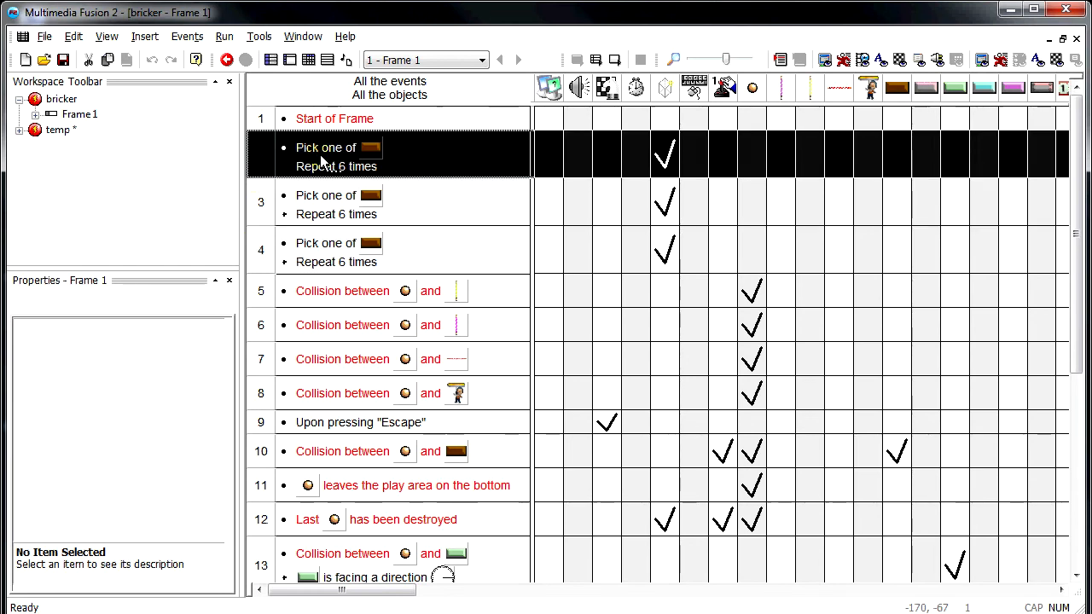
left_click(365, 154)
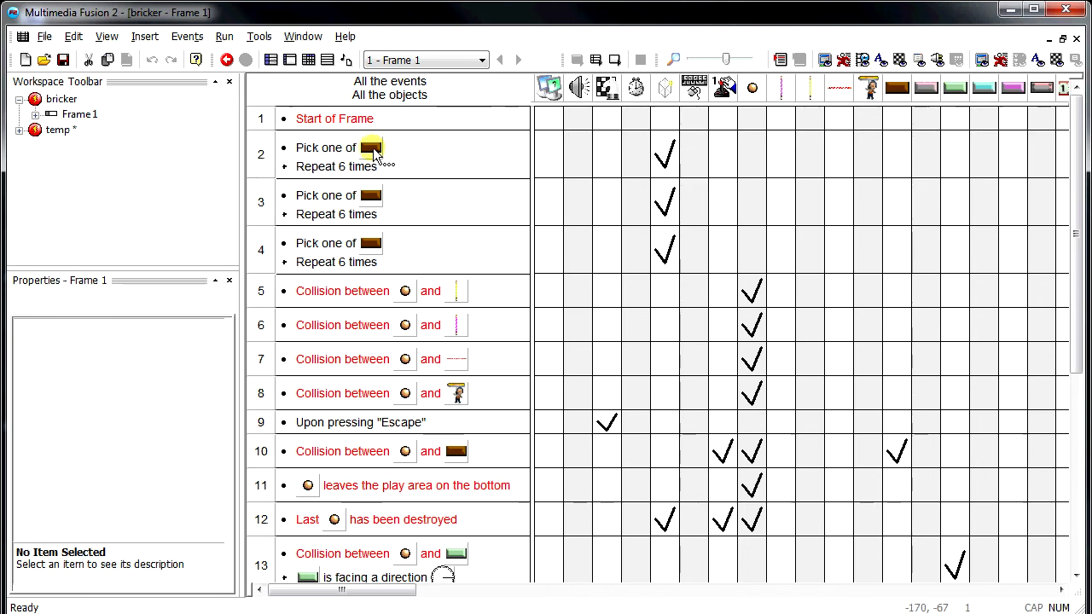
- Add a Destroy action for the Milk brick to event 2 and copy it to events 3 and 4
left_click_drag(341, 590, 418, 590)
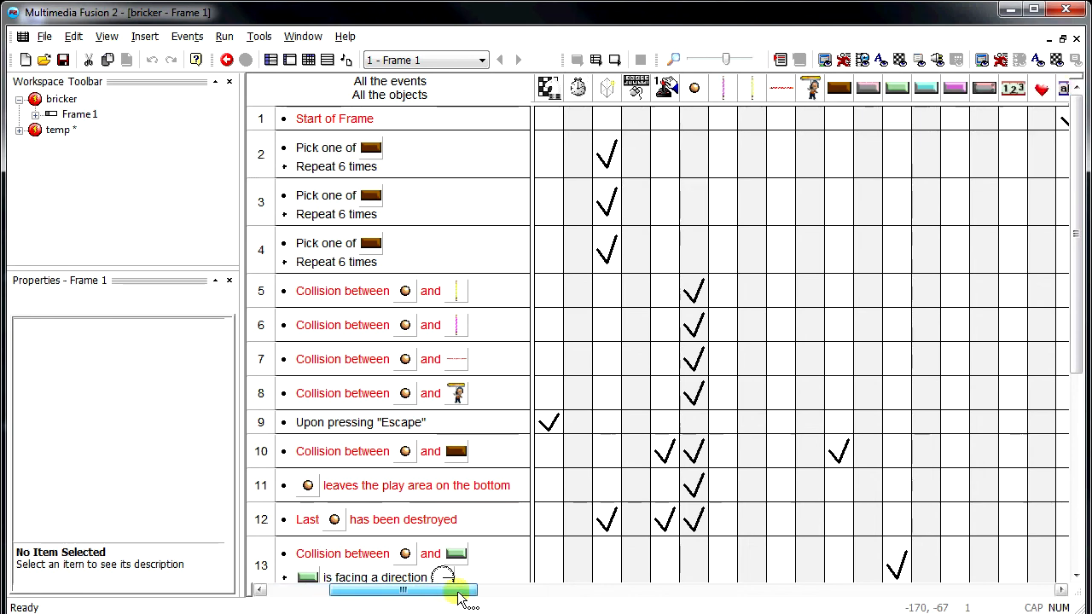
left_click(840, 147)
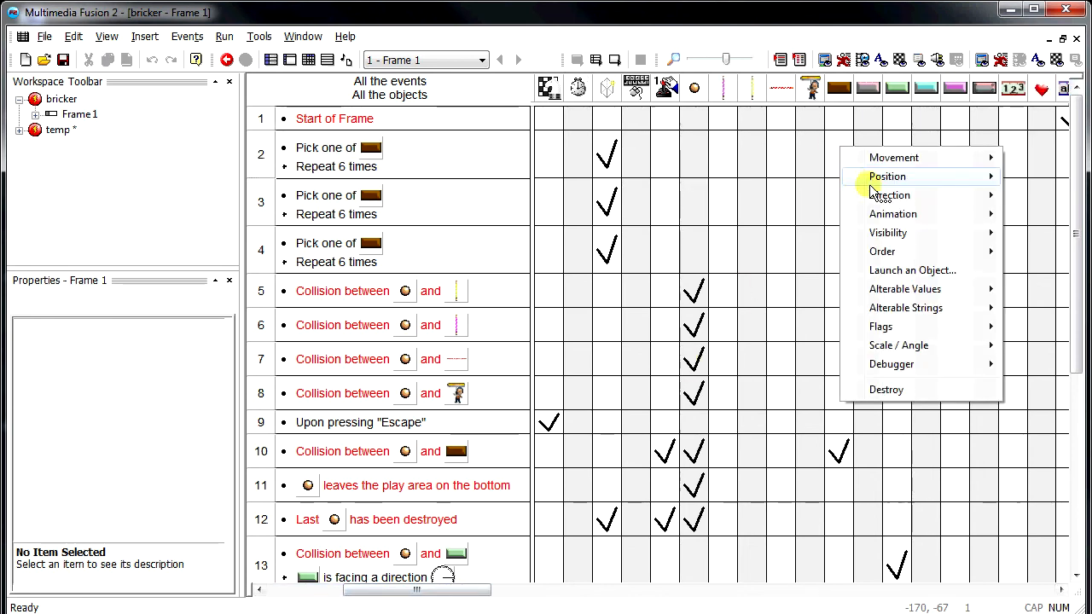
left_click(888, 390)
left_click_drag(837, 157, 840, 204)
left_click_drag(840, 204, 843, 250)
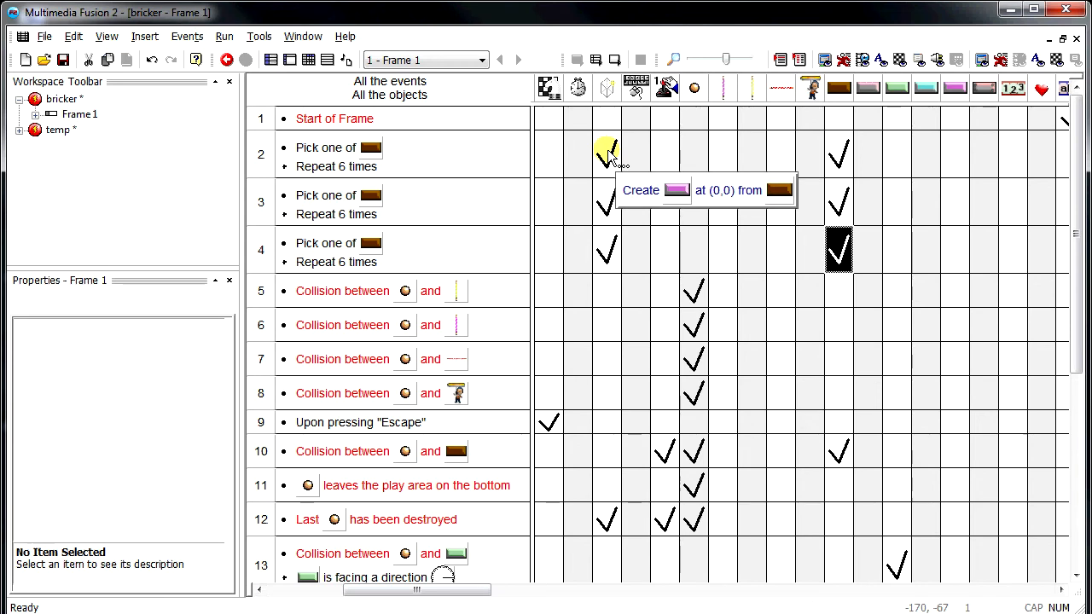
- Run the game to test that coloured bricks replace randomly picked Milk bricks, and stop it
left_click(336, 213)
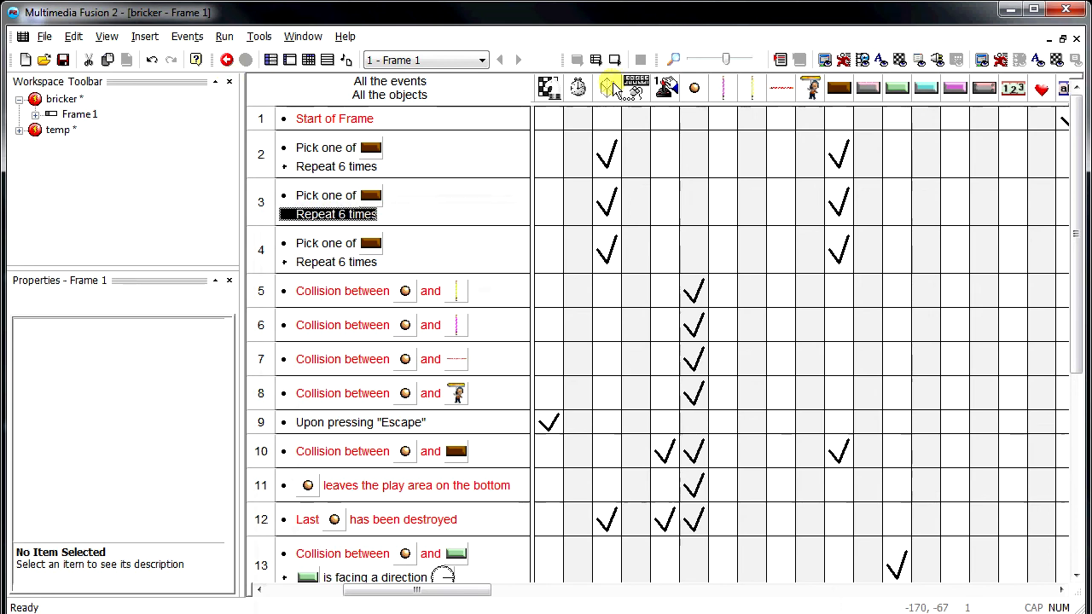
key("F8")
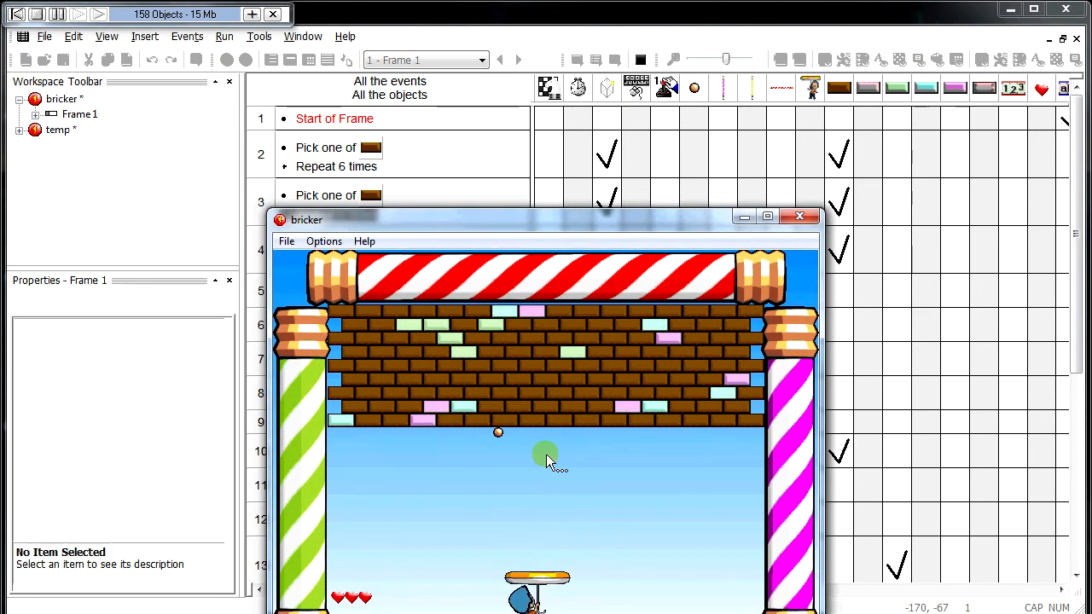
key("Escape")
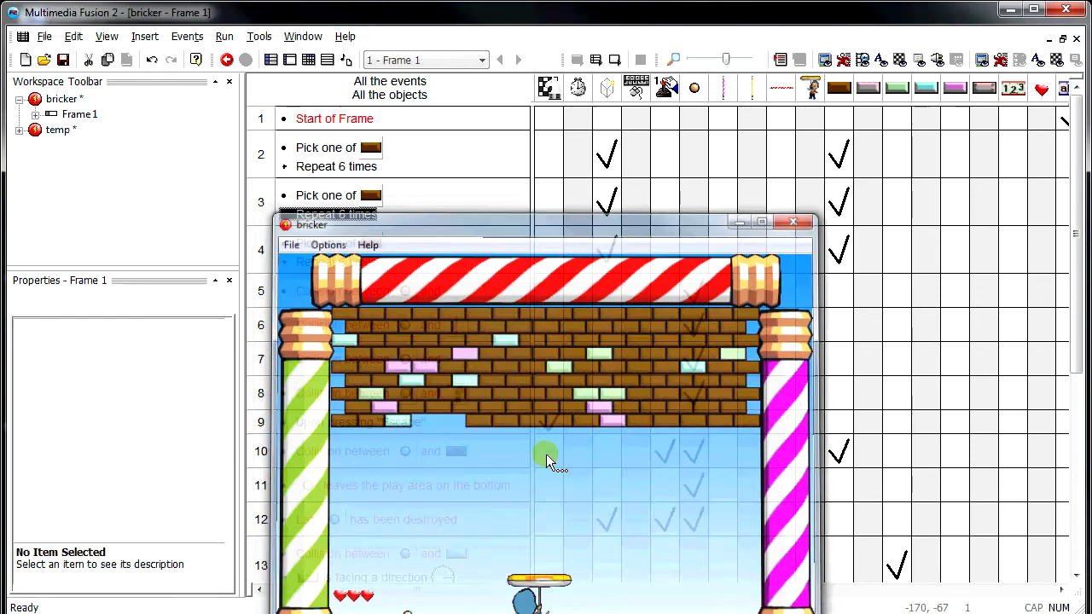
- Review the brick collision conditions and actions in events 13 and 14, and check the Pistachio object's movement type
scroll(464, 431, "down", 5)
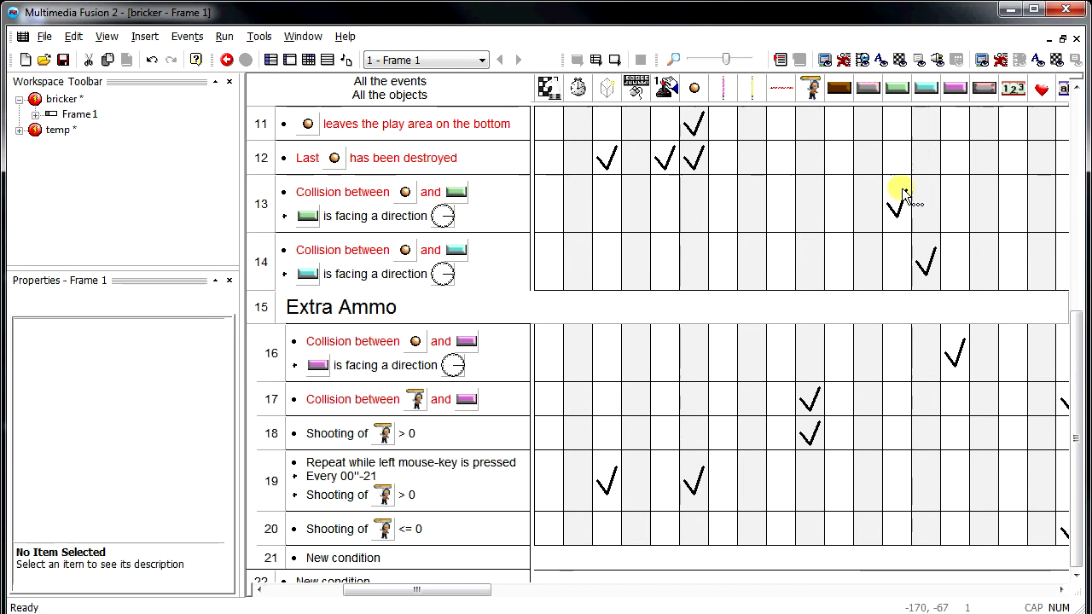
mouse_move(898, 202)
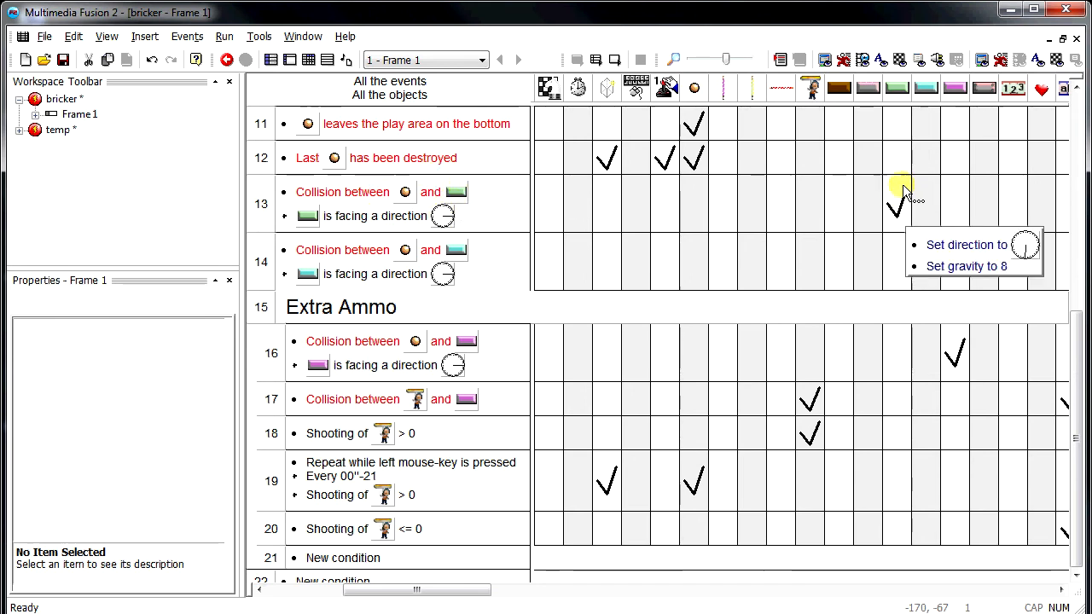
left_click_drag(901, 203, 926, 262)
left_click(153, 367)
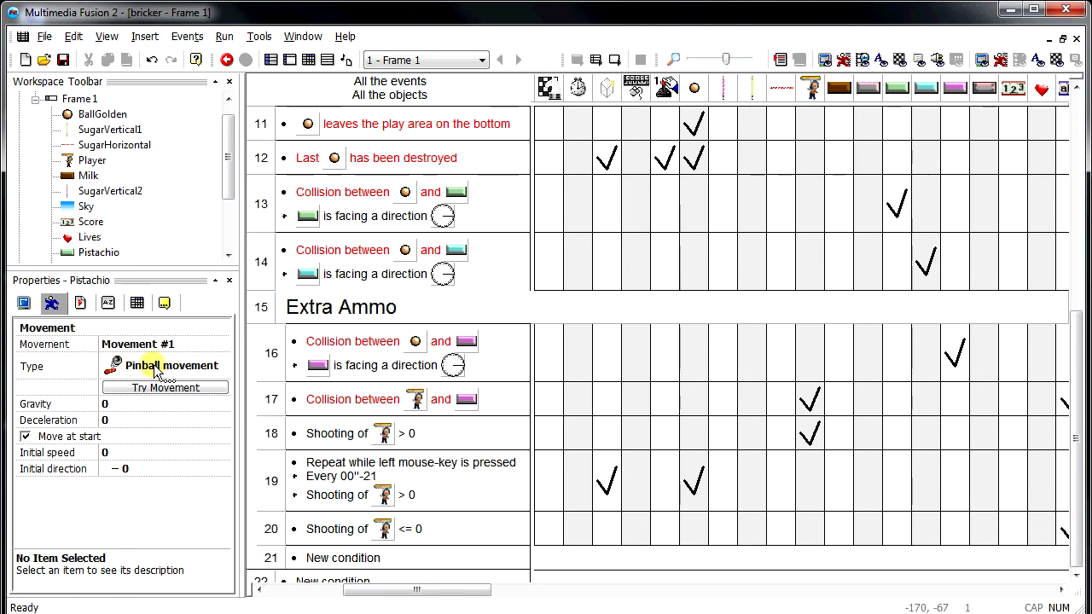
mouse_move(907, 221)
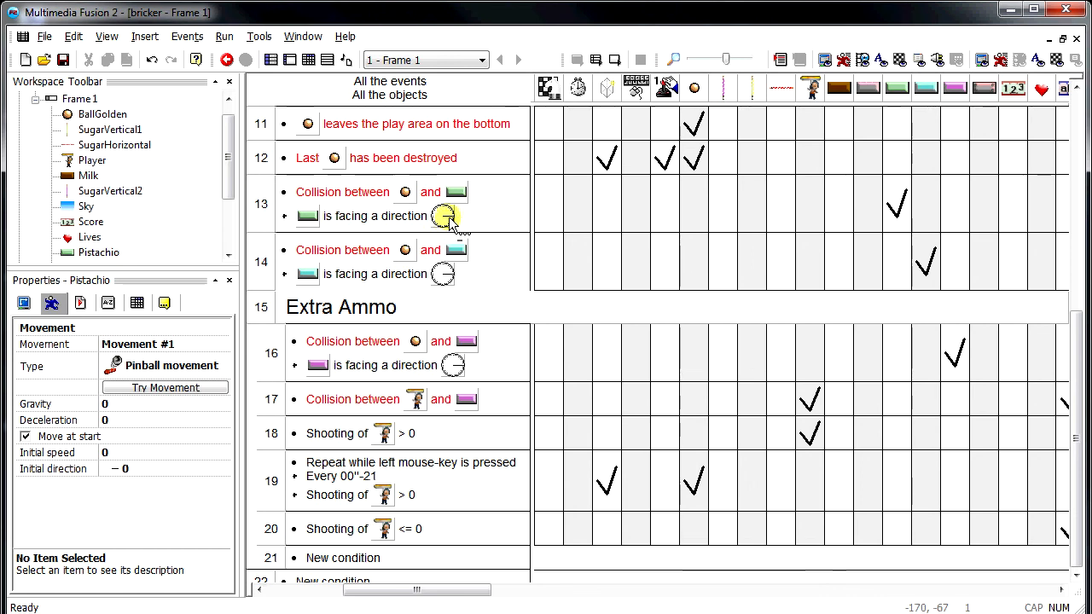
mouse_move(894, 218)
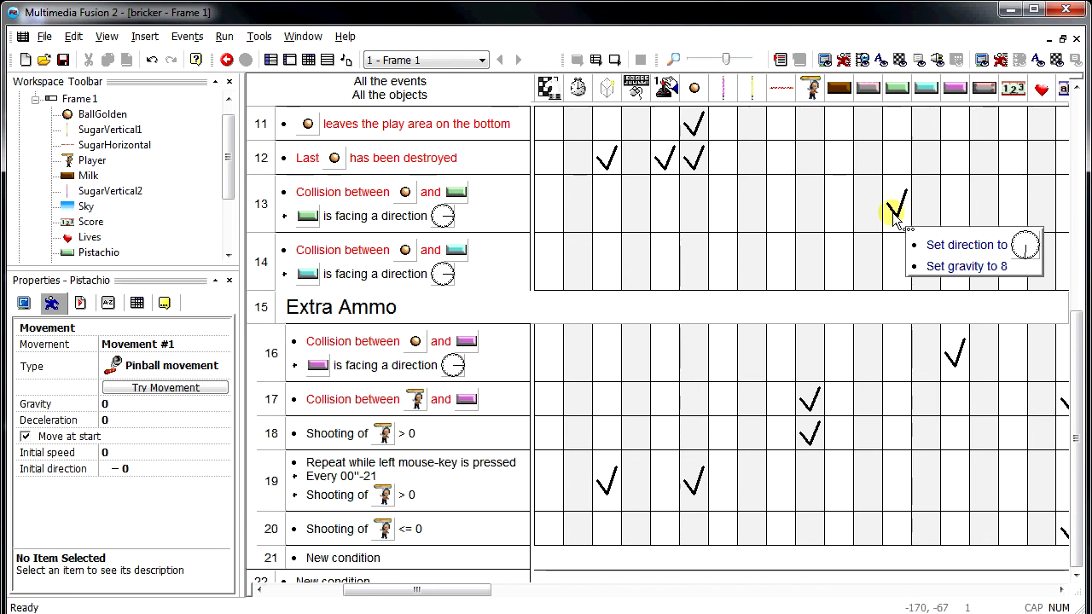
left_click_drag(896, 213, 926, 261)
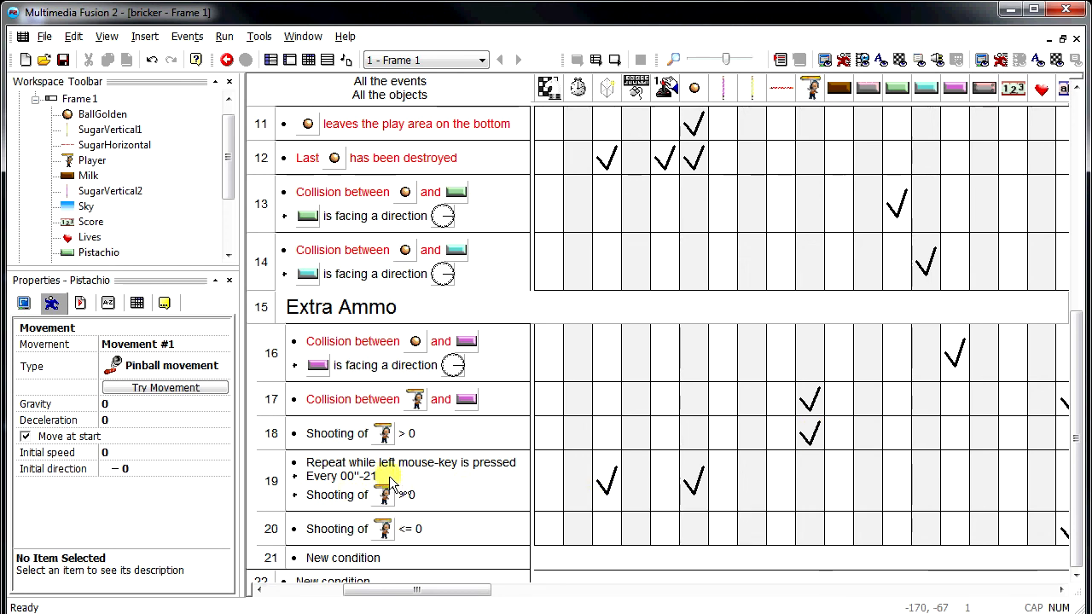
- Examine the Extra Ammo group's ball actions in event 19 and the String object's actions in events 17 and 20
mouse_move(602, 484)
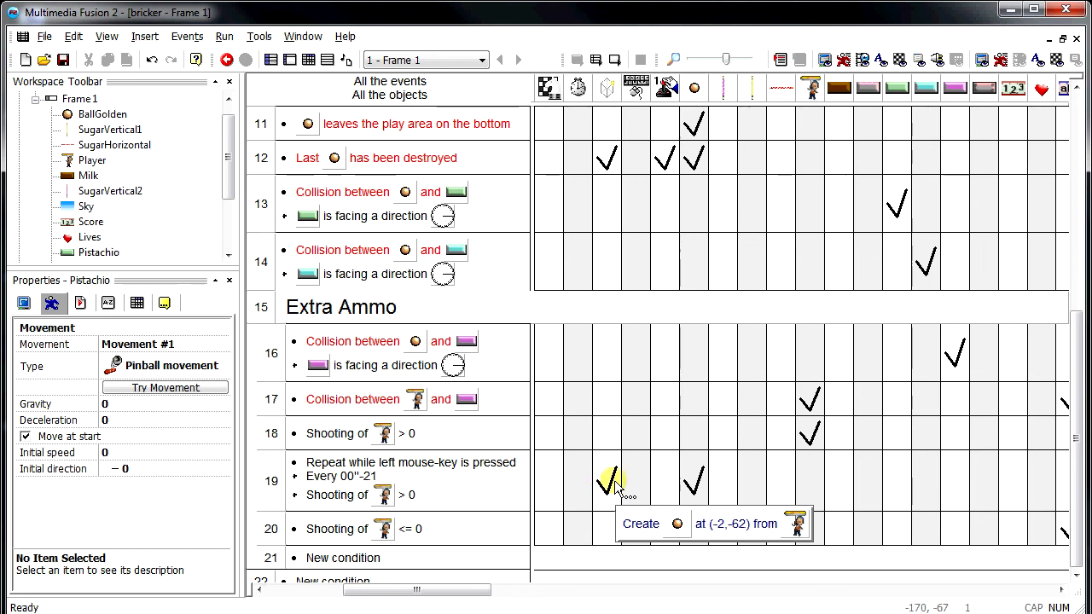
mouse_move(696, 484)
left_click_drag(480, 591, 405, 586)
mouse_move(749, 495)
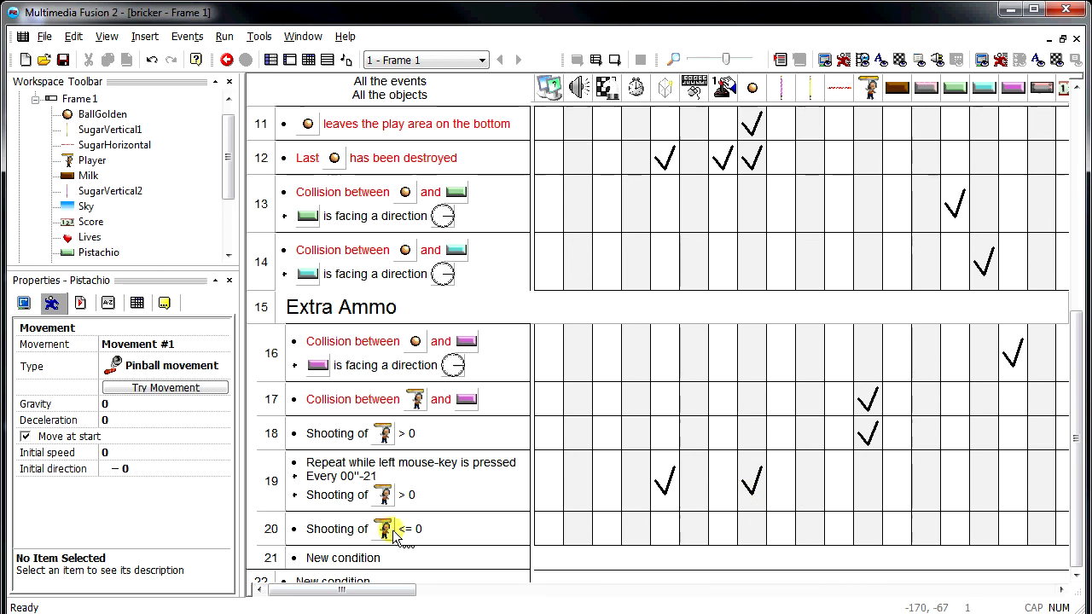
left_click_drag(353, 589, 579, 591)
mouse_move(964, 399)
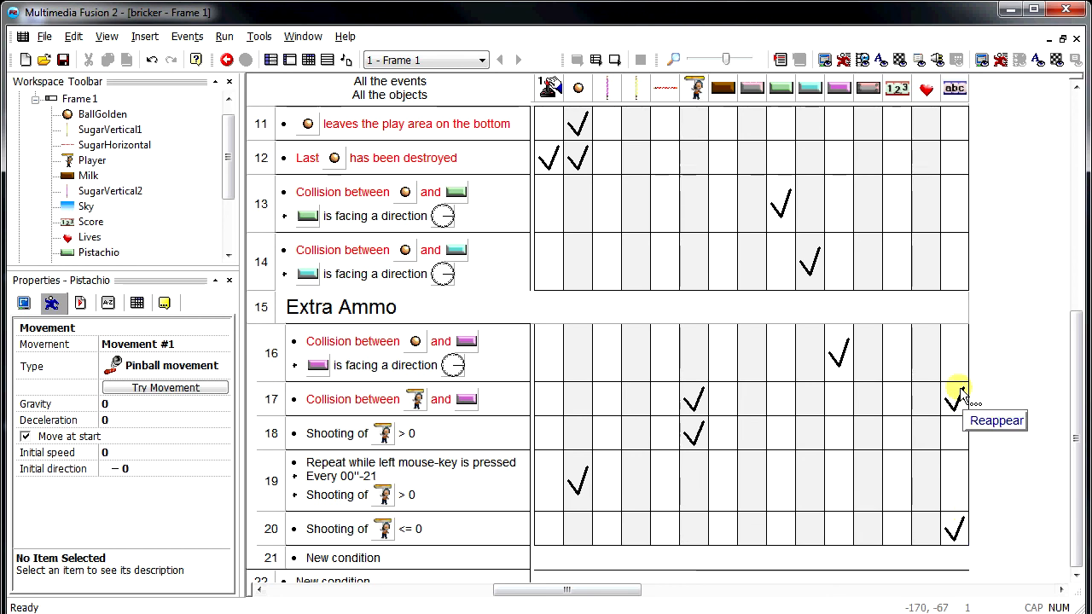
- Run the game from the frame layout, play it by moving the player under the ball, close it and run it again
left_click(290, 60)
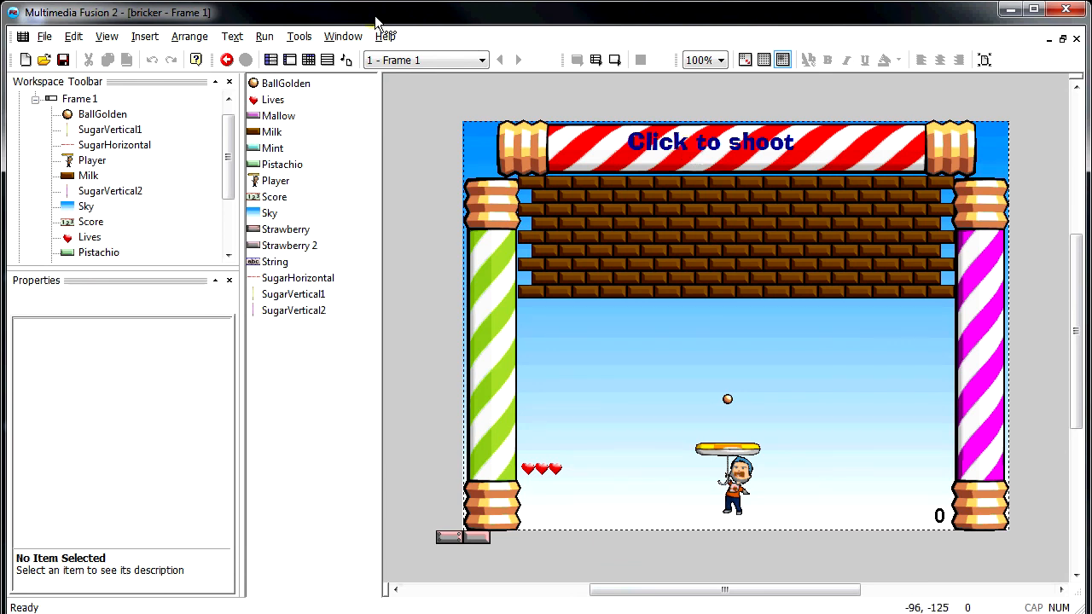
left_click(614, 60)
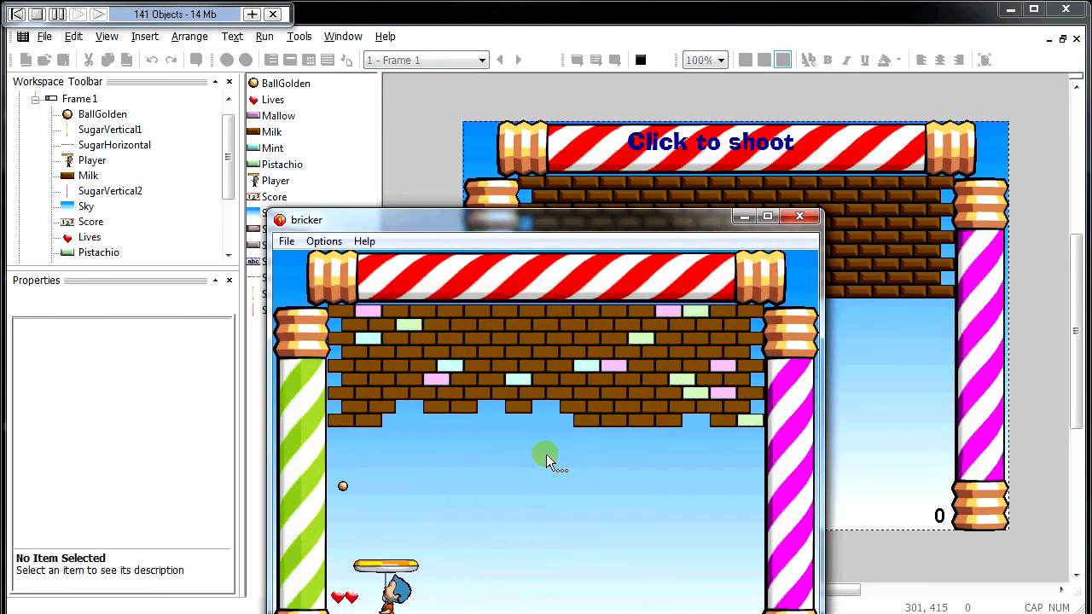
key("Right")
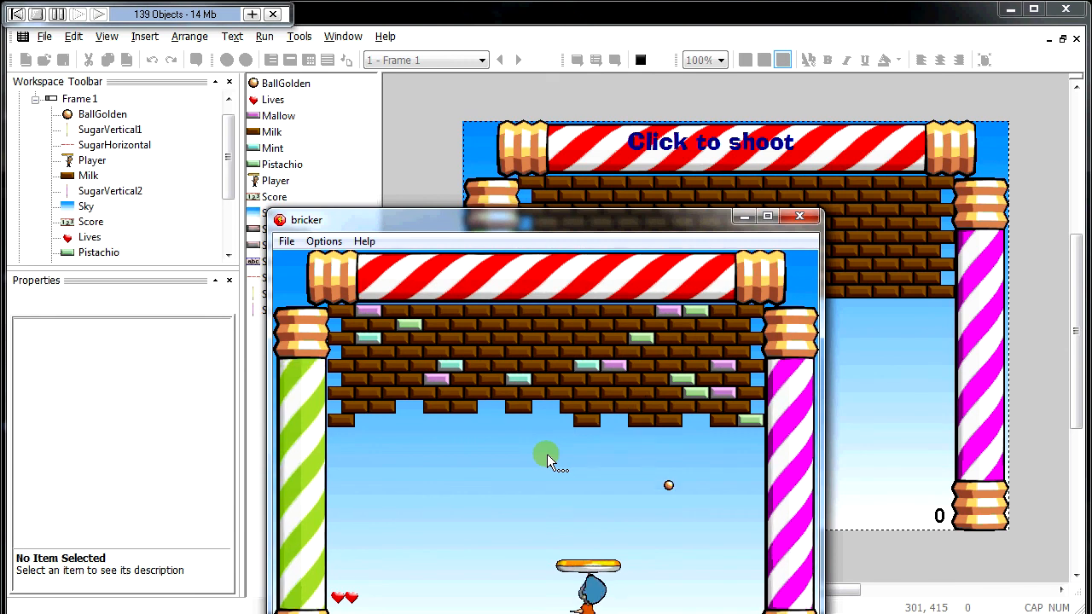
key("Left")
key("Left")
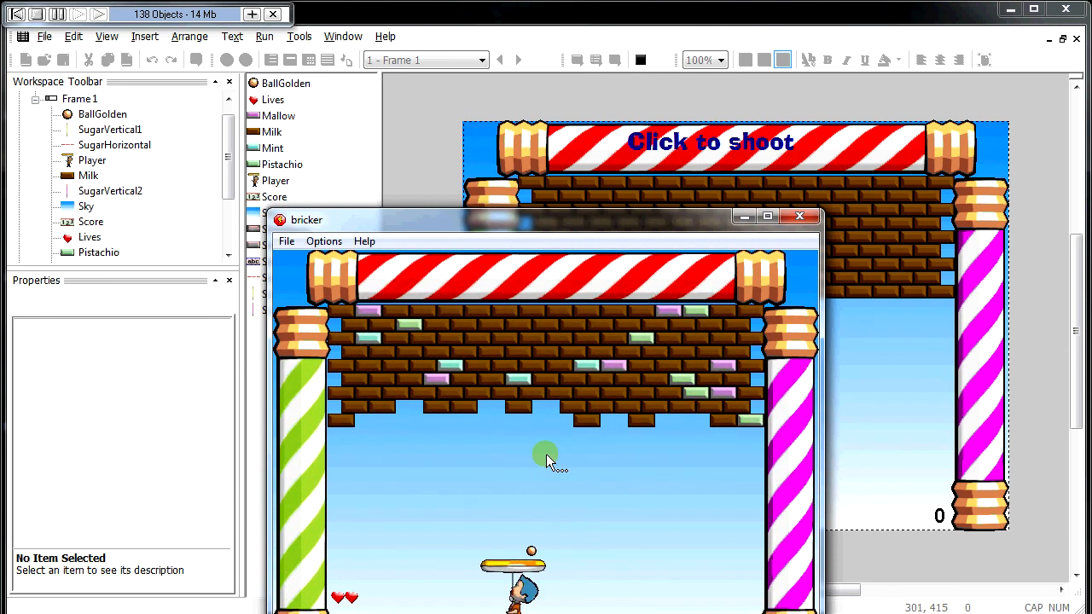
key("Right")
key("Right")
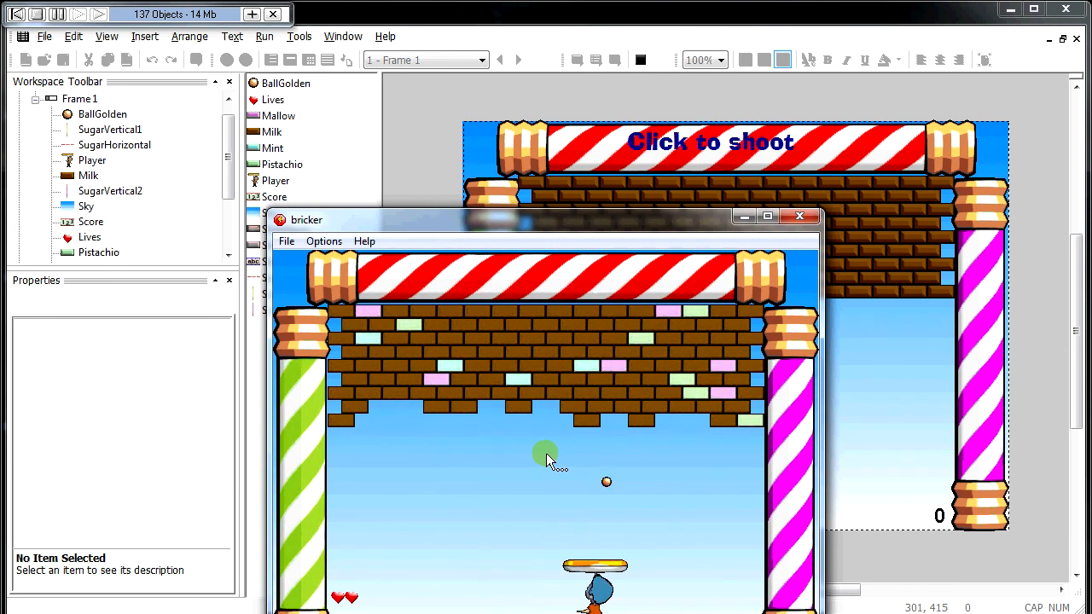
key("Left")
key("Left")
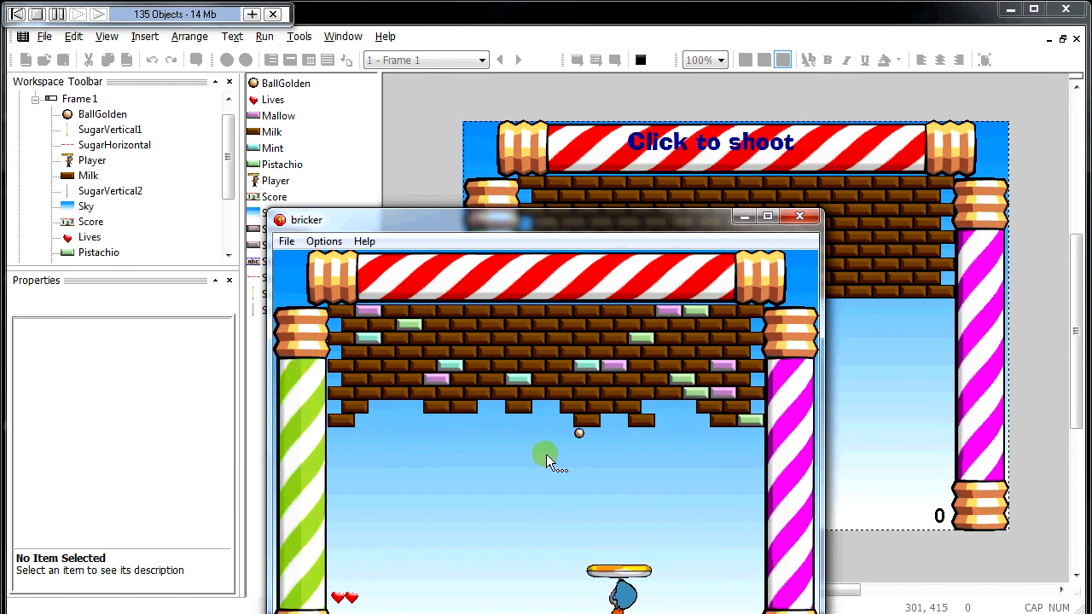
key("Right")
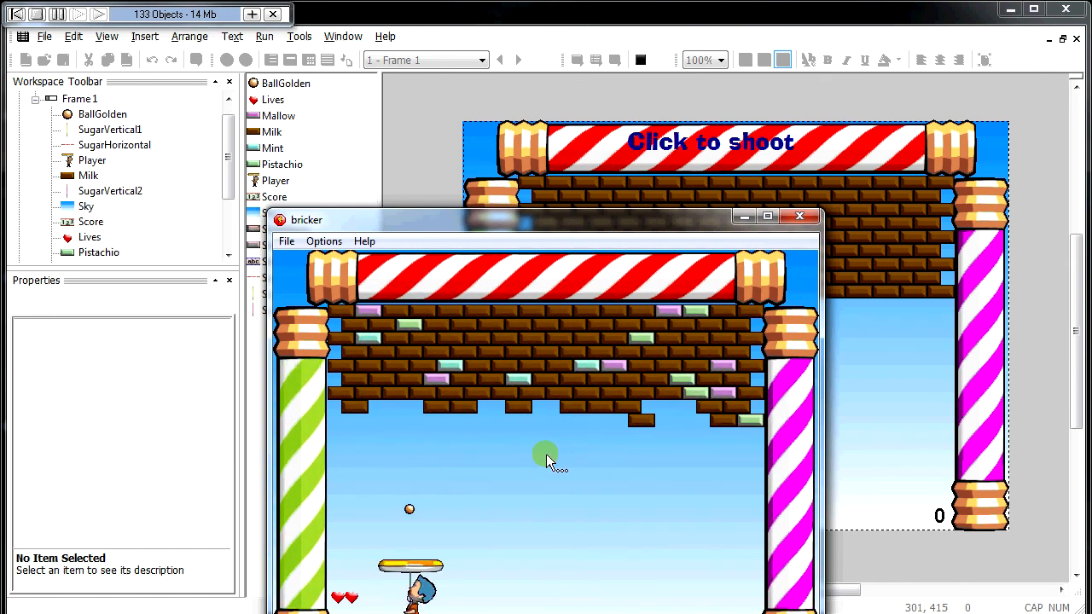
key("Right")
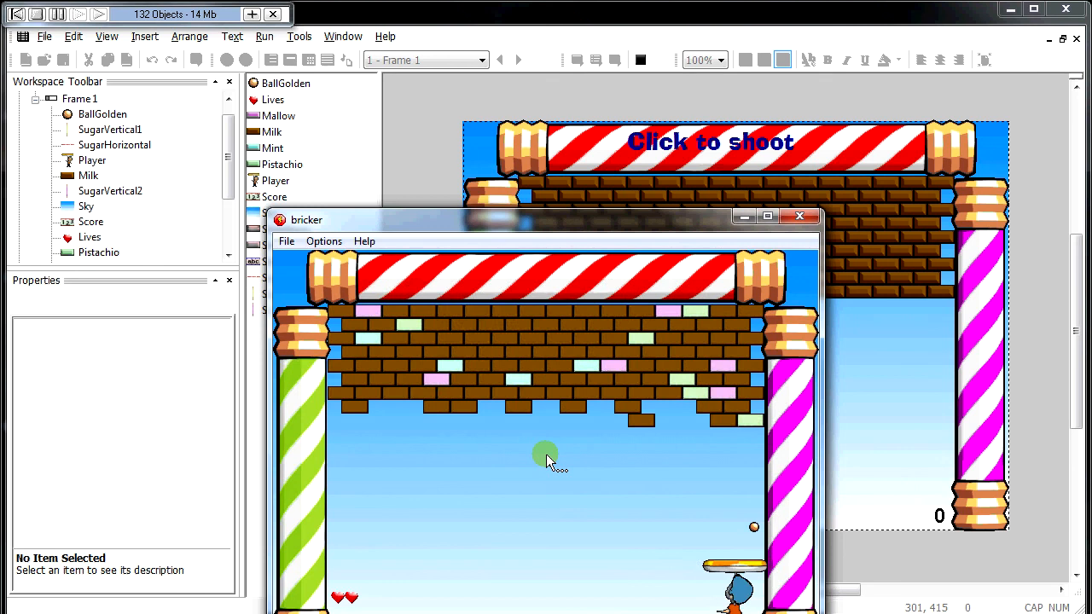
key("Left")
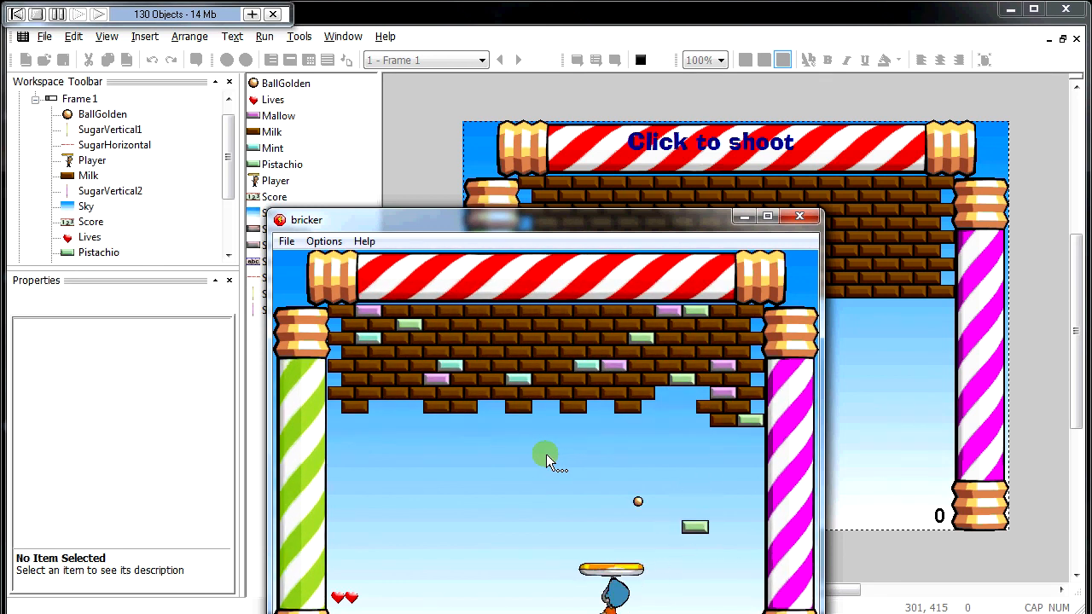
key("Right")
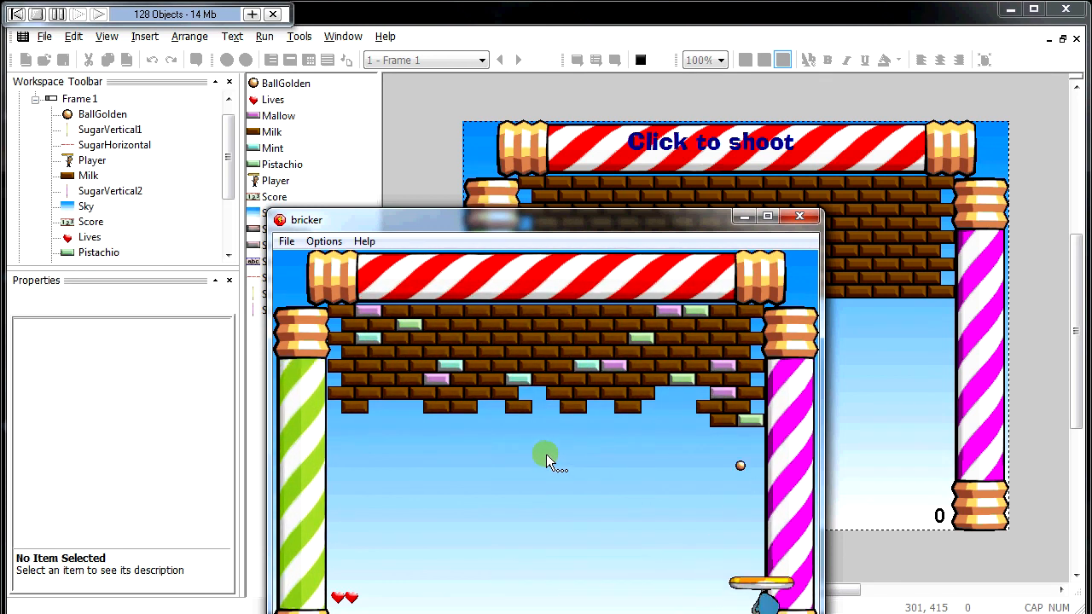
key("Left")
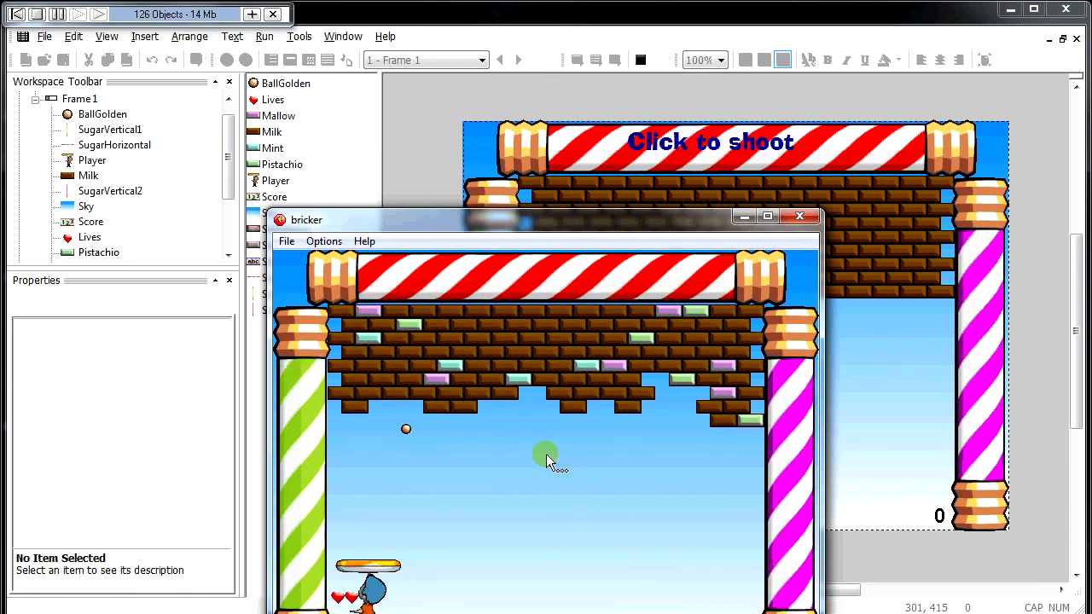
key("alt+F4")
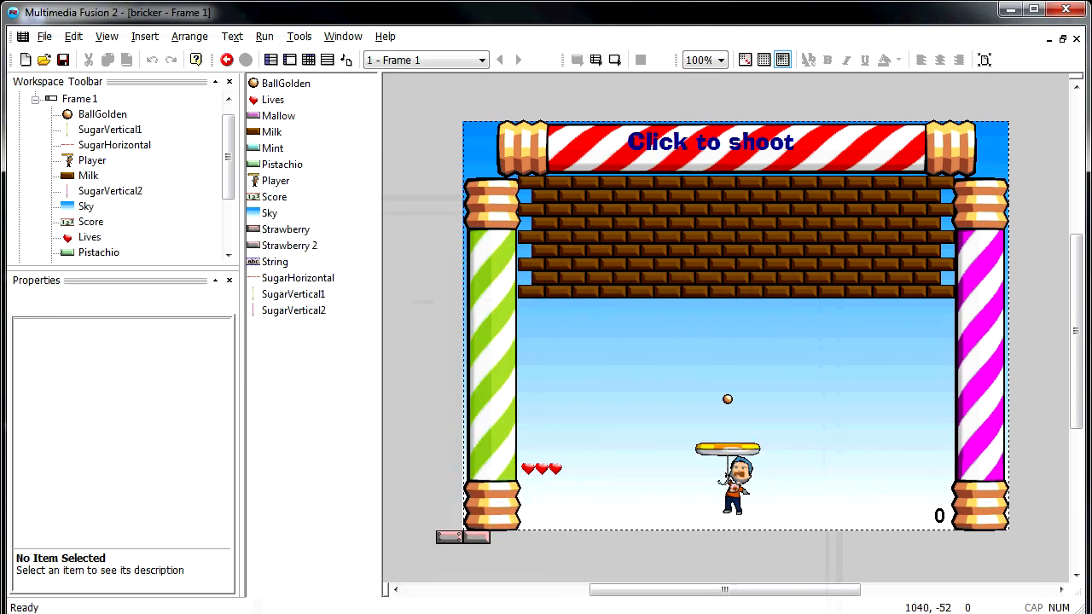
key("F8")
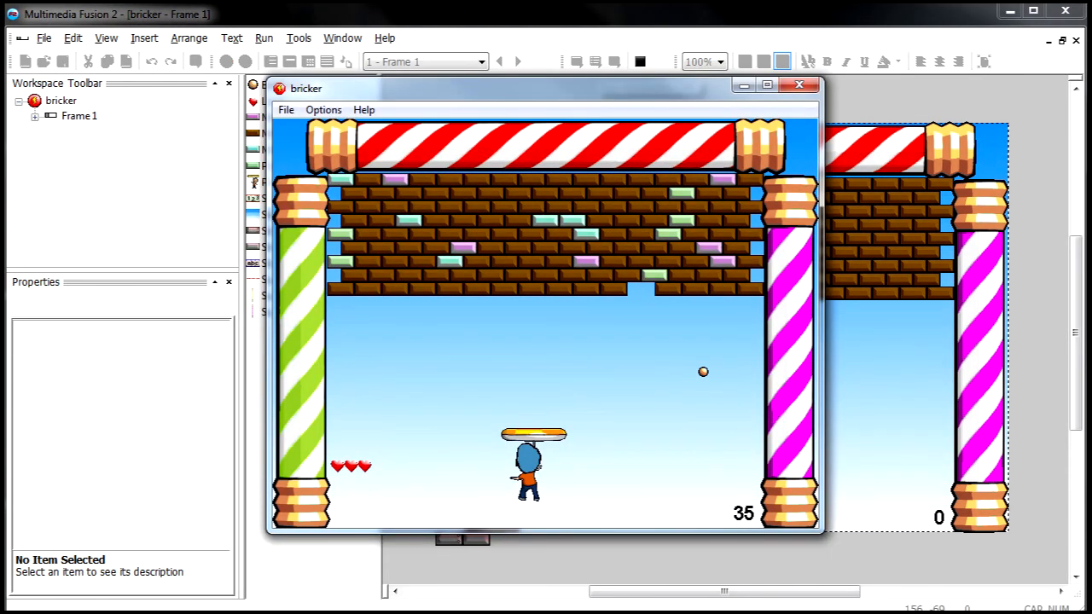